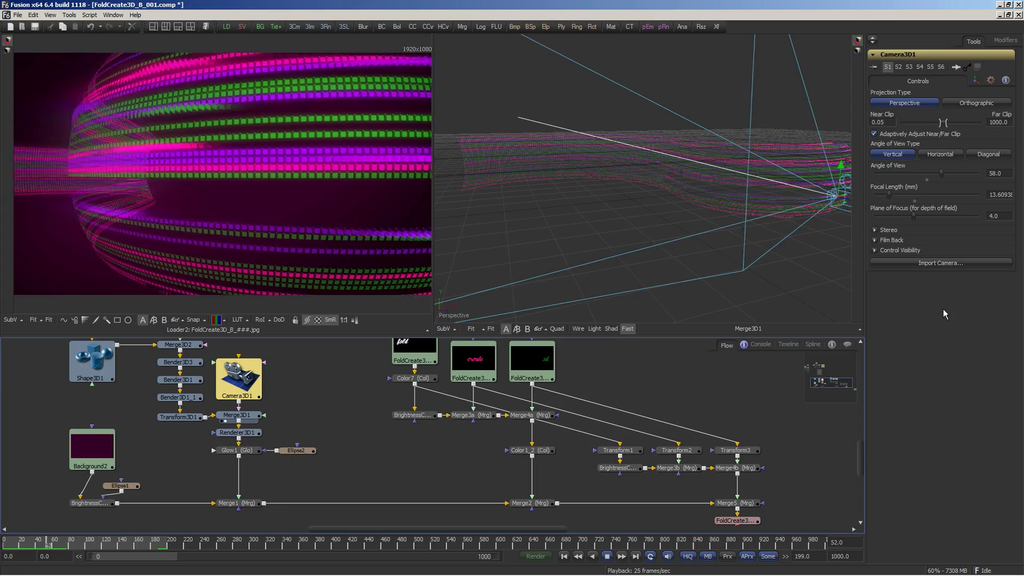
{"action": "left_click_drag", "start_coordinate": [520, 203], "coordinate": [626, 201]}
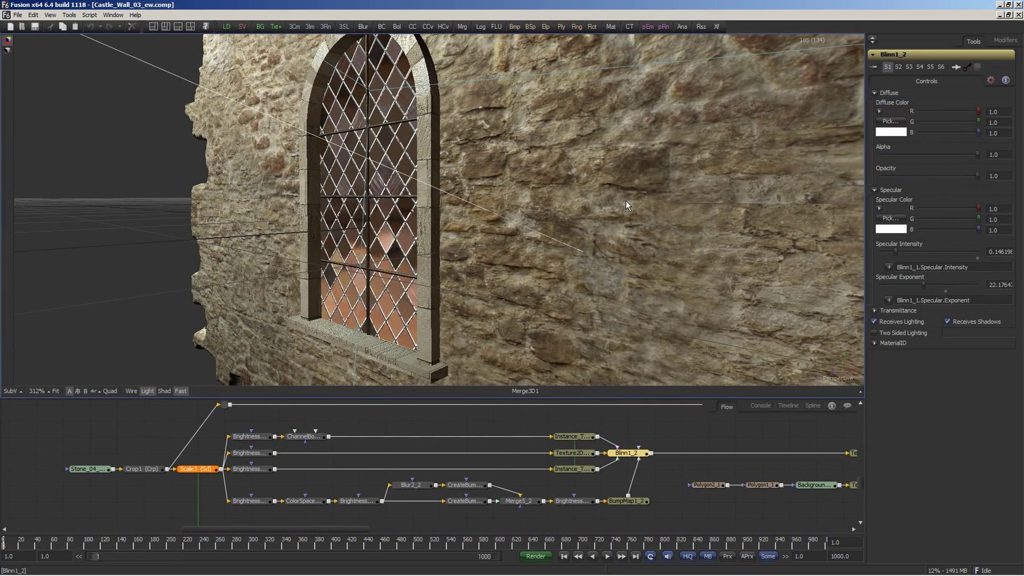
{"action": "left_click_drag", "start_coordinate": [516, 201], "coordinate": [735, 190]}
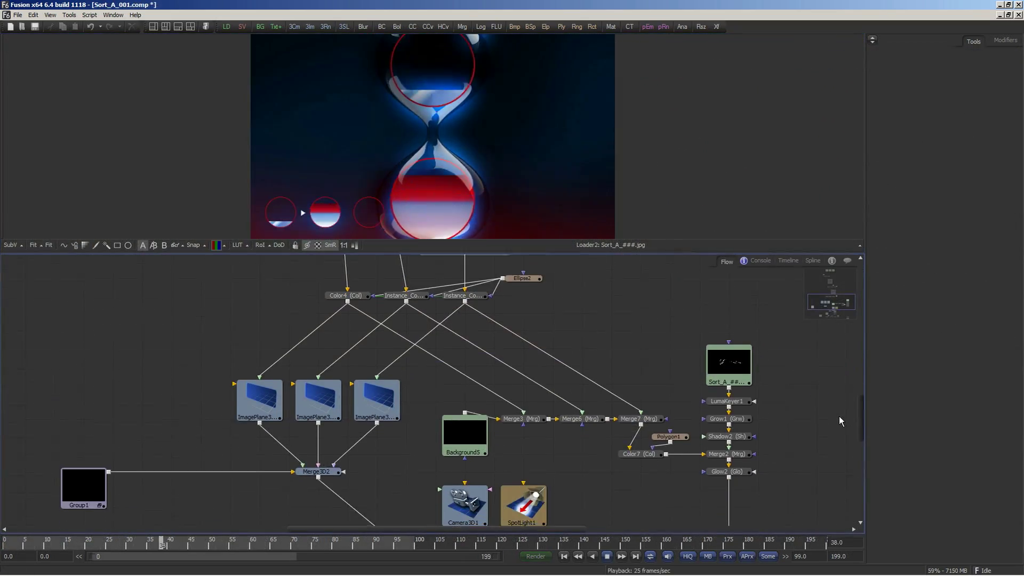
{"action": "scroll", "coordinate": [838, 422], "scroll_direction": "down", "scroll_amount": 5}
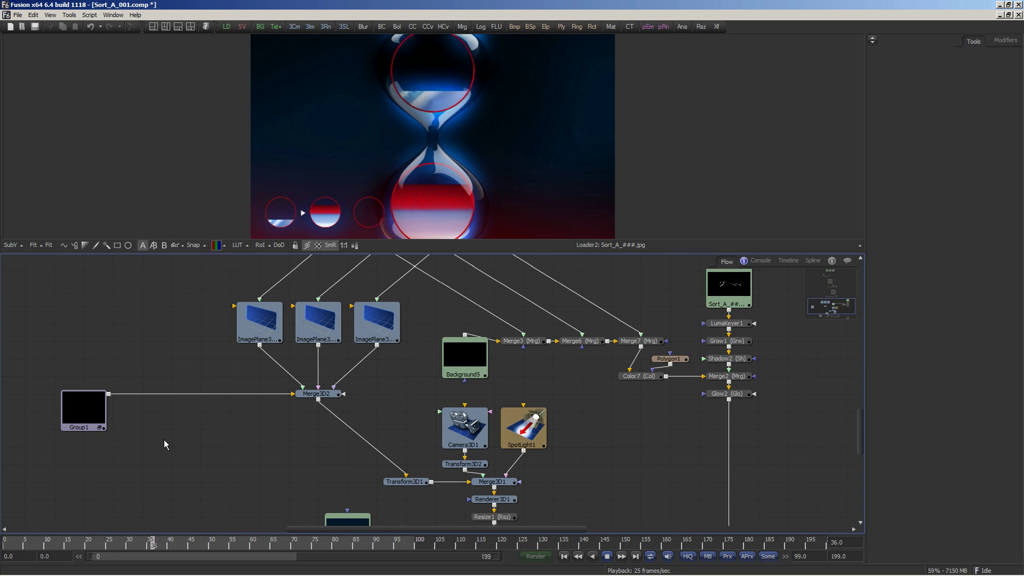
- Expand Group1 in the flow to inspect the nodes inside it, and collapse the group again
{"action": "left_click", "coordinate": [101, 428]}
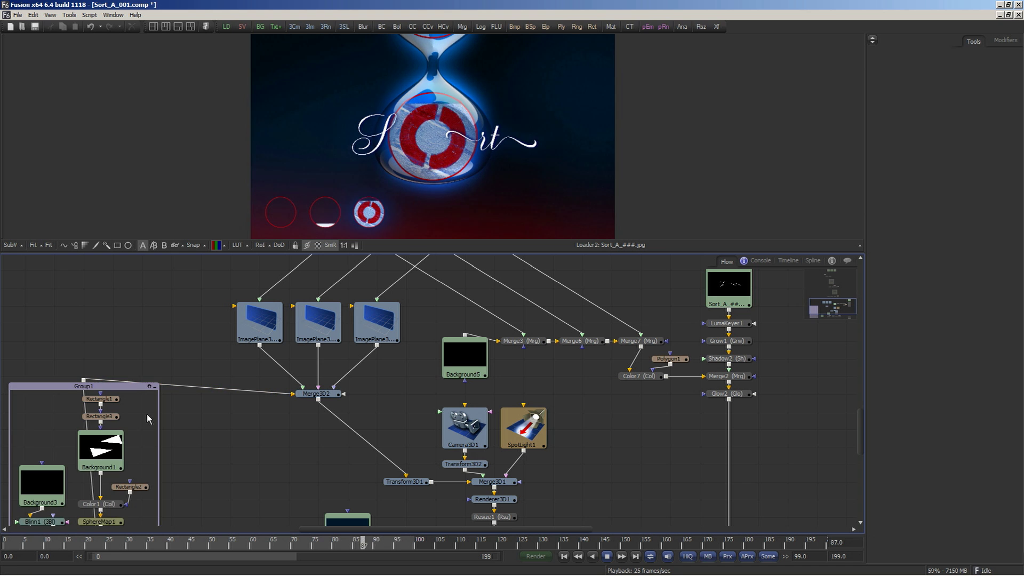
{"action": "left_click", "coordinate": [143, 386]}
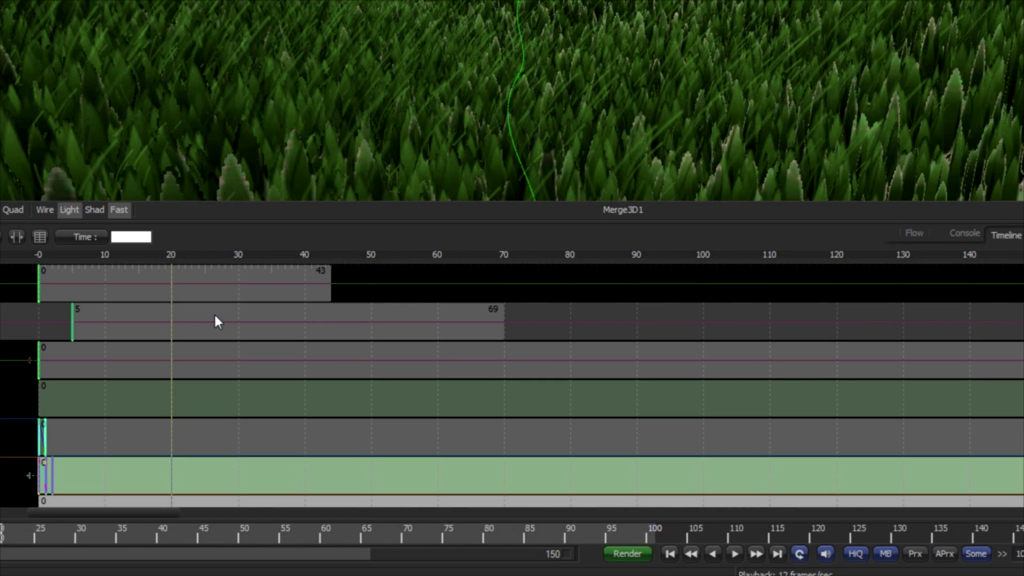
- Shift the segment on the timeline's second row to an earlier start, and filter the timeline with Polyyon_Masks_Only
{"action": "left_click_drag", "start_coordinate": [217, 320], "coordinate": [111, 296]}
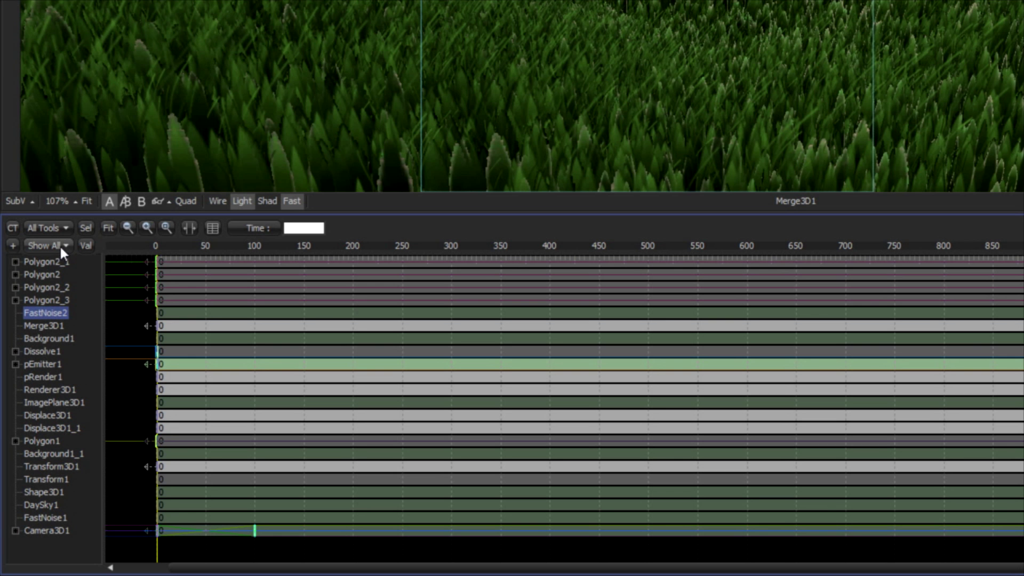
{"action": "left_click", "coordinate": [60, 244]}
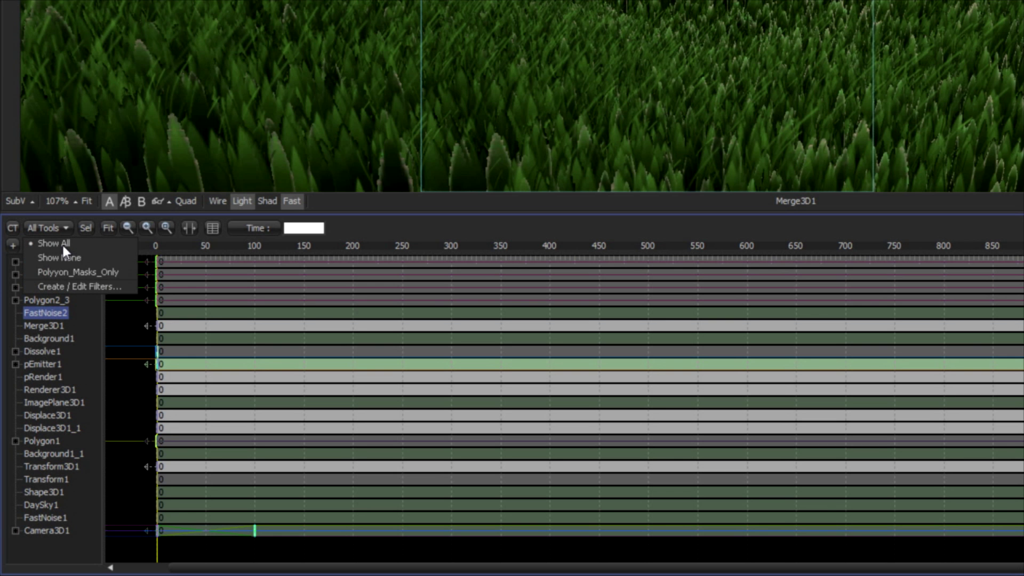
{"action": "left_click", "coordinate": [71, 280]}
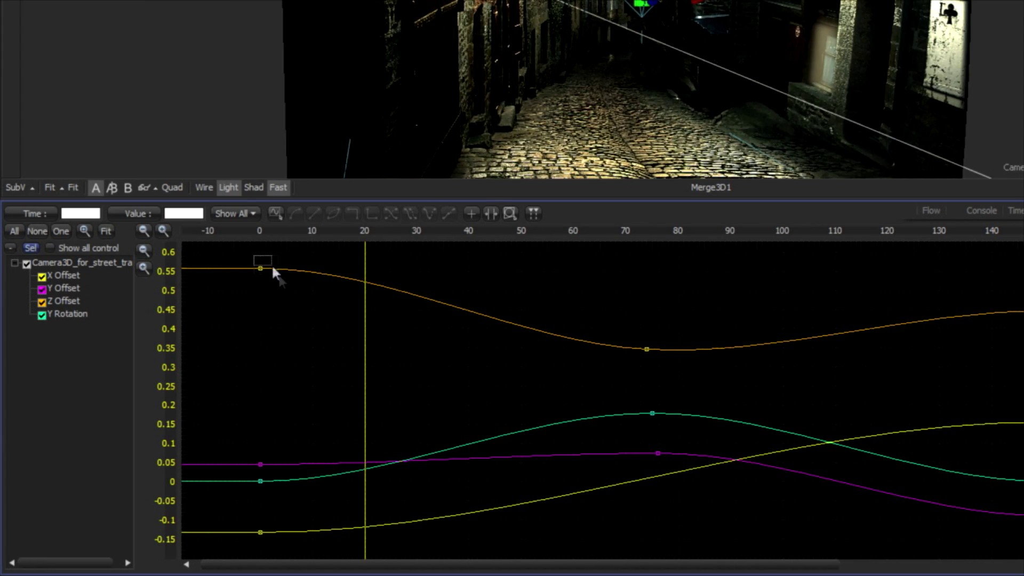
- Reshape the Z Offset curve by pulling down the outgoing handle of its keyframe at frame 0
{"action": "left_click", "coordinate": [315, 269]}
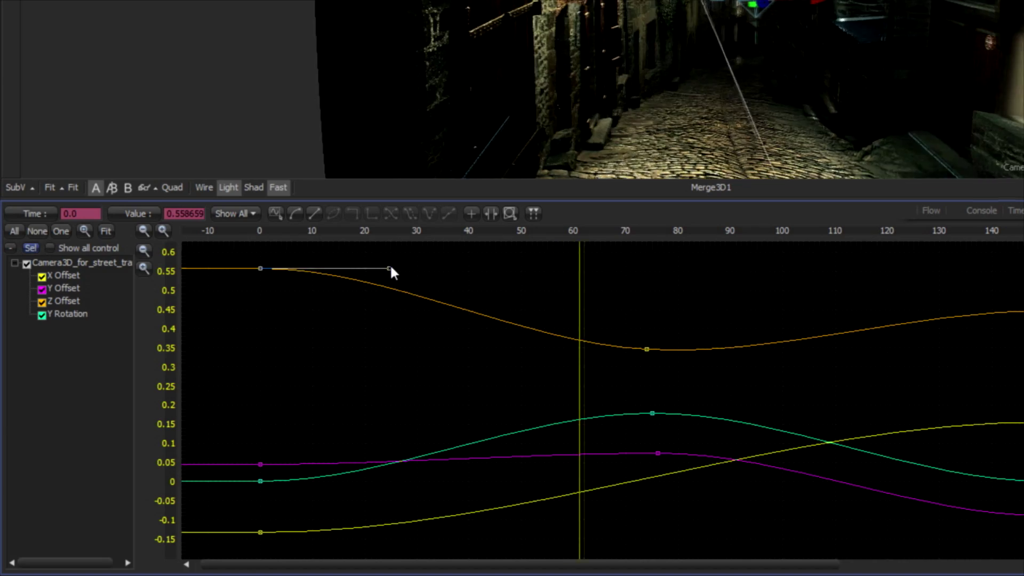
{"action": "left_click_drag", "start_coordinate": [390, 268], "coordinate": [392, 347]}
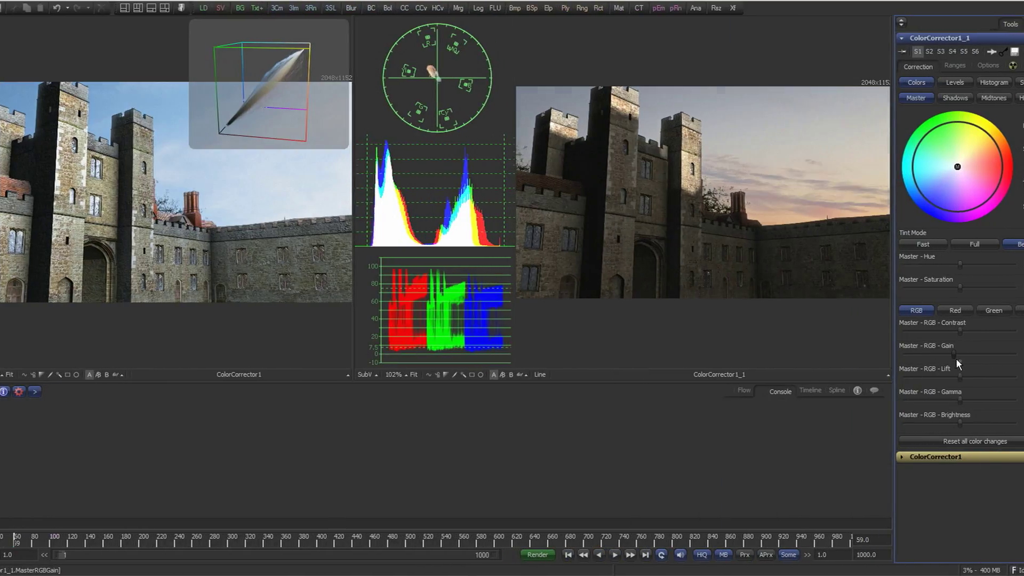
- Lower the Master RGB Gain of ColorCorrector1_1 and rotate the 3D color histogram of the other castle image
{"action": "mouse_move", "coordinate": [956, 358]}
{"action": "left_mouse_down"}
{"action": "mouse_move", "coordinate": [928, 355]}
{"action": "mouse_move", "coordinate": [952, 354]}
{"action": "left_mouse_up"}
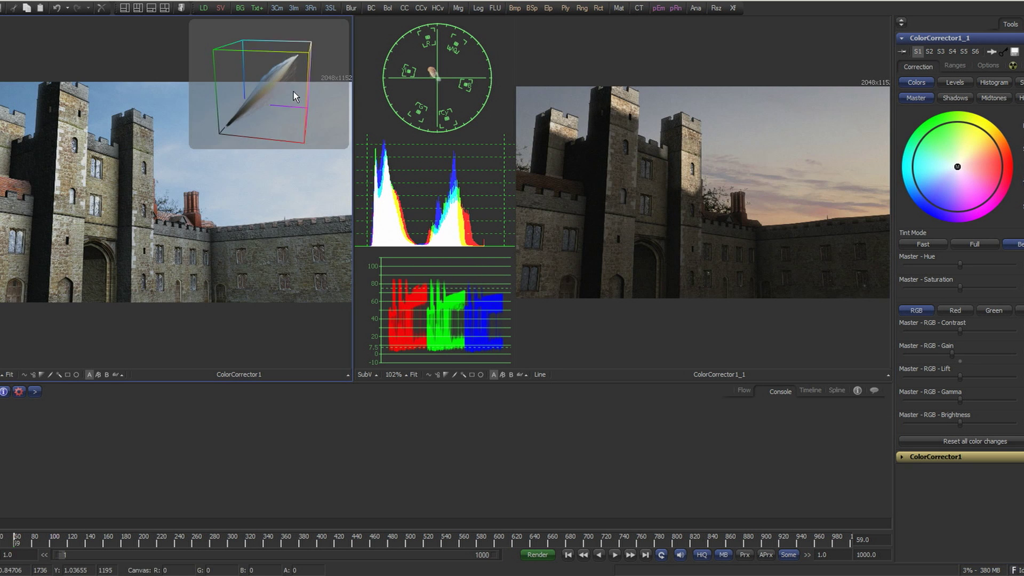
{"action": "left_click_drag", "start_coordinate": [294, 91], "coordinate": [274, 120]}
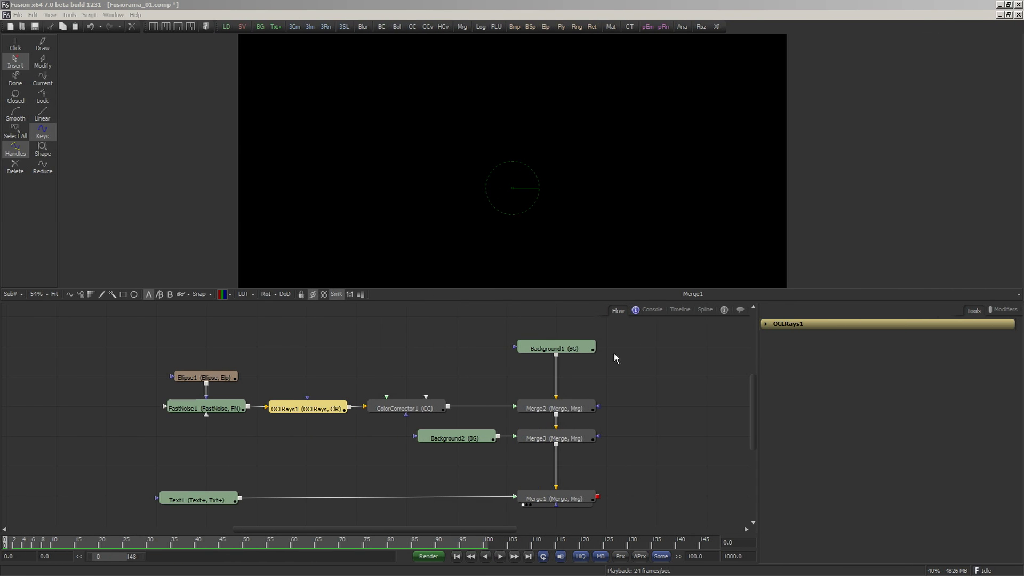
- Expand the OCLRays1 controls and play back the Fusiorama title animation
{"action": "left_click", "coordinate": [633, 376]}
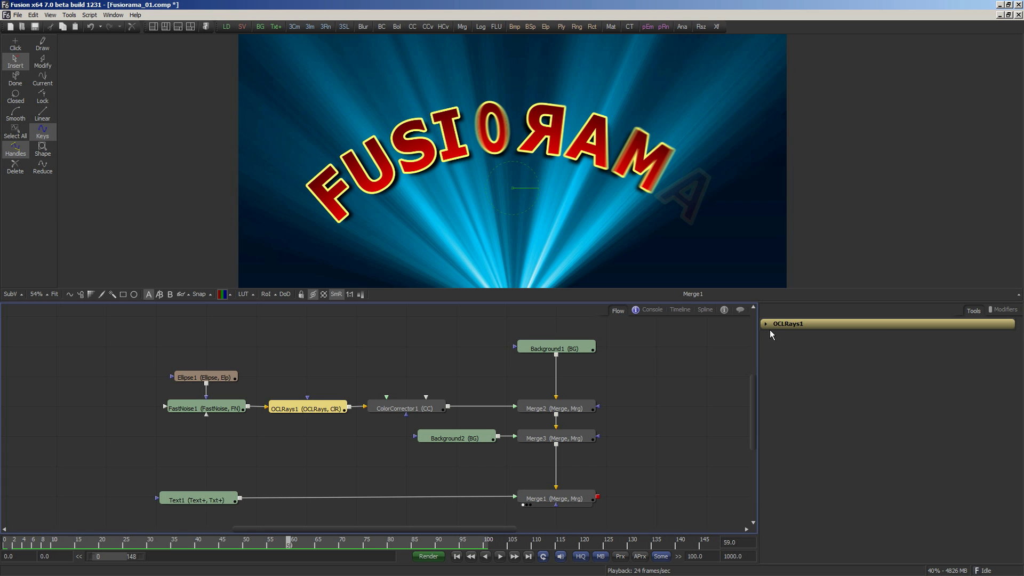
{"action": "left_click", "coordinate": [770, 330]}
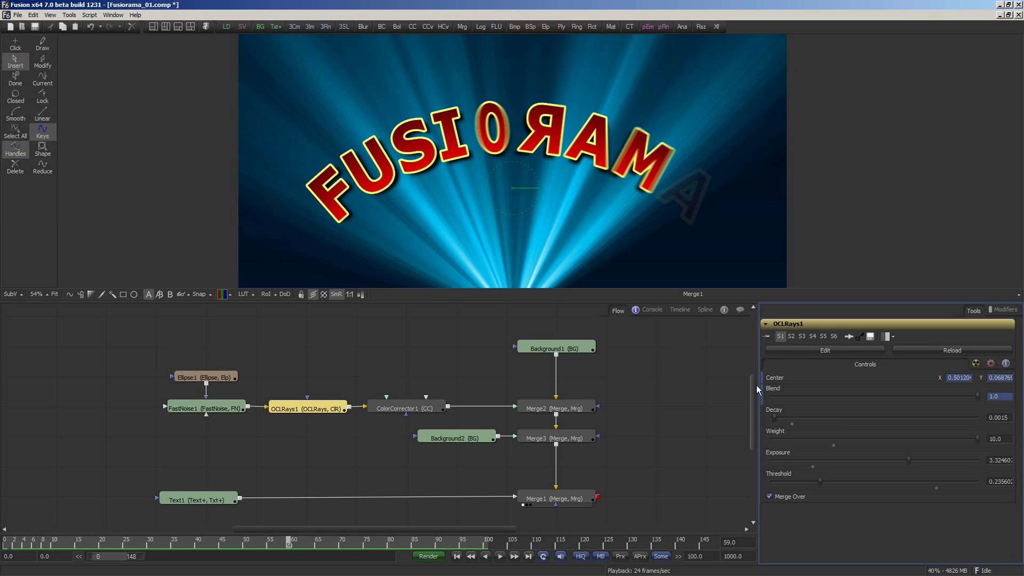
{"action": "key", "text": "space"}
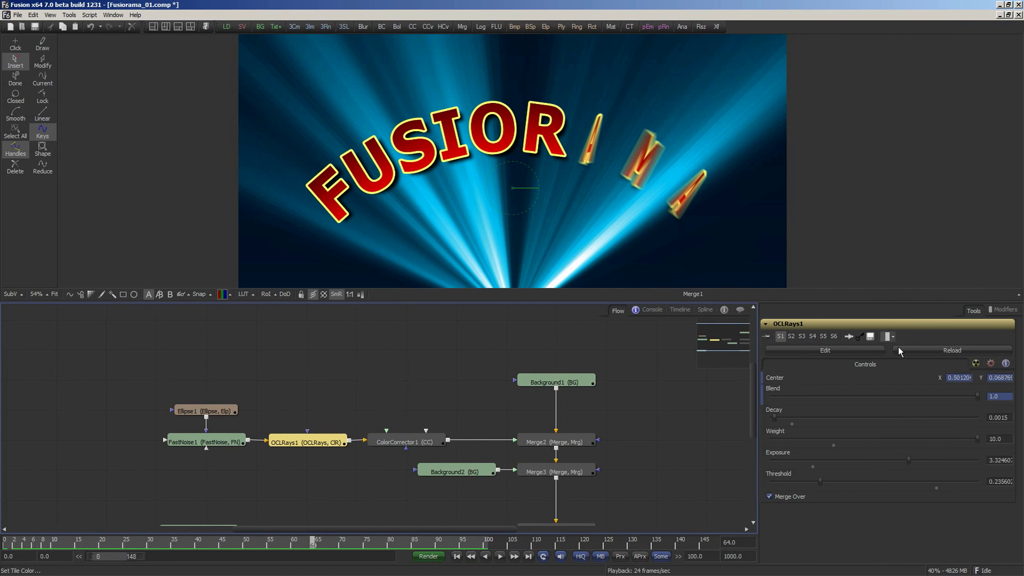
- Set the tile color of the OCLRays1 node to a custom pale orange
{"action": "left_click", "coordinate": [894, 340]}
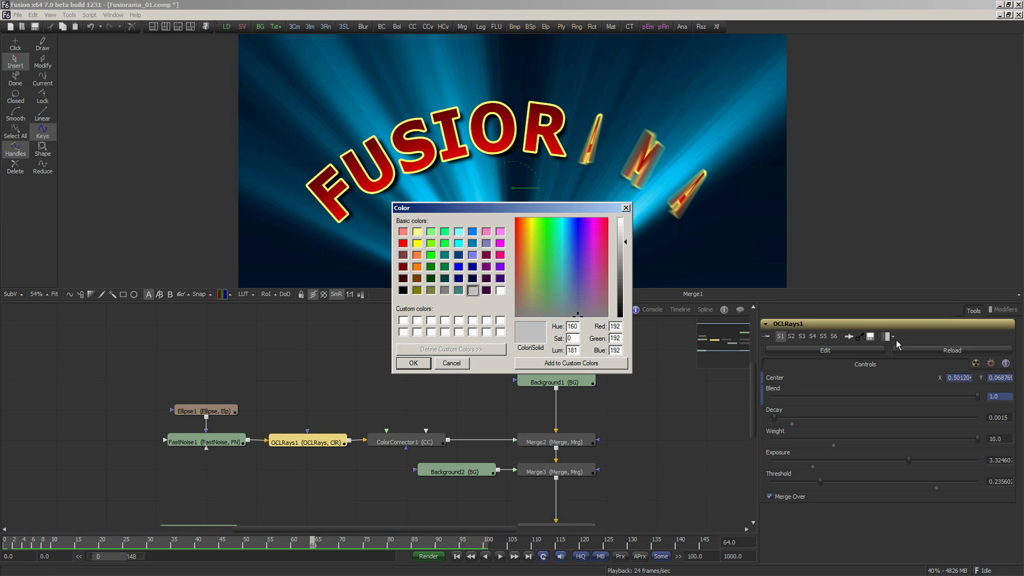
{"action": "left_click_drag", "start_coordinate": [588, 257], "coordinate": [521, 254]}
{"action": "left_click", "coordinate": [414, 365]}
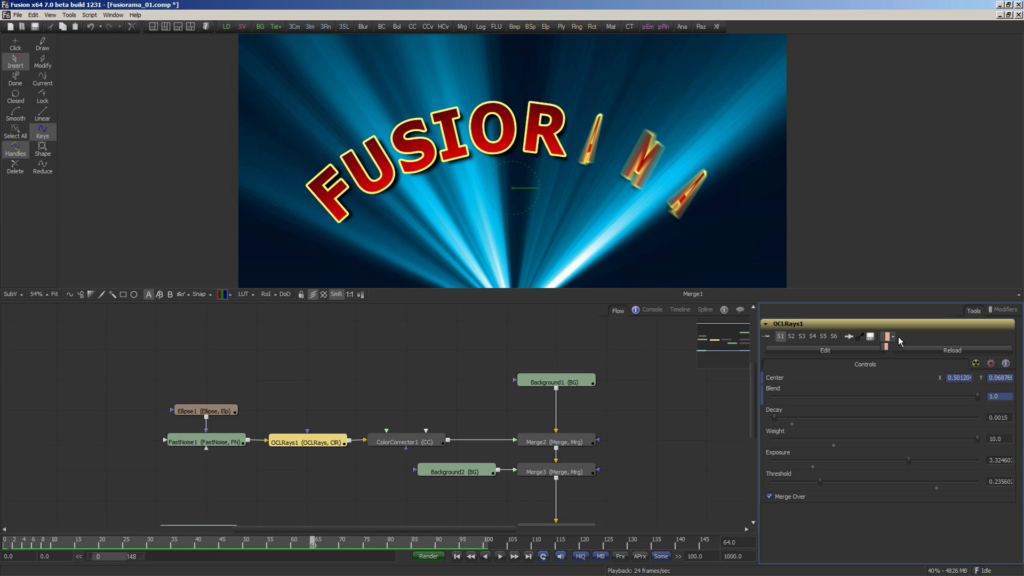
- Select the ColorCorrector1 node and open its tile color options
{"action": "right_click", "coordinate": [404, 445]}
{"action": "mouse_move", "coordinate": [430, 400]}
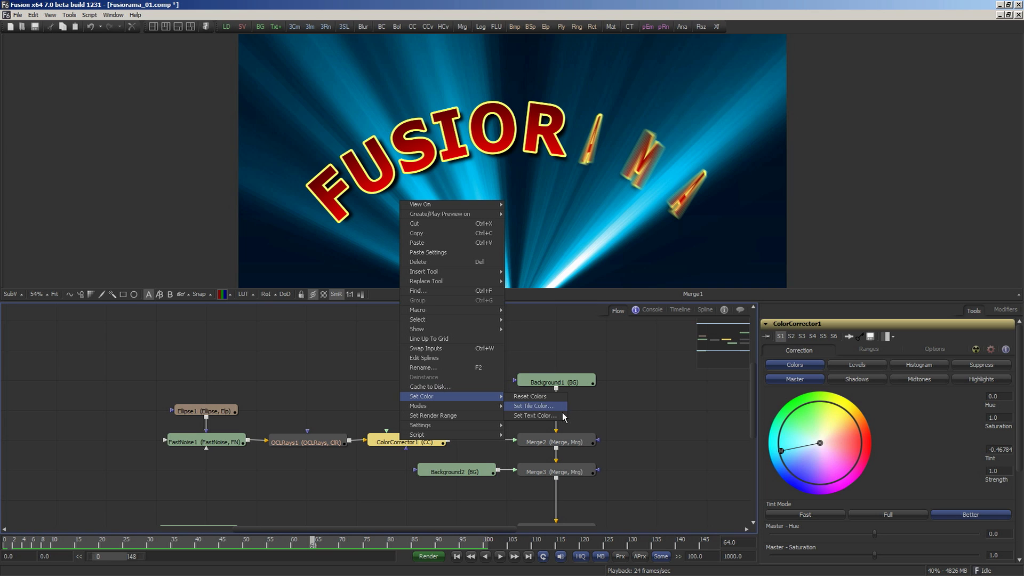
{"action": "left_click", "coordinate": [604, 407]}
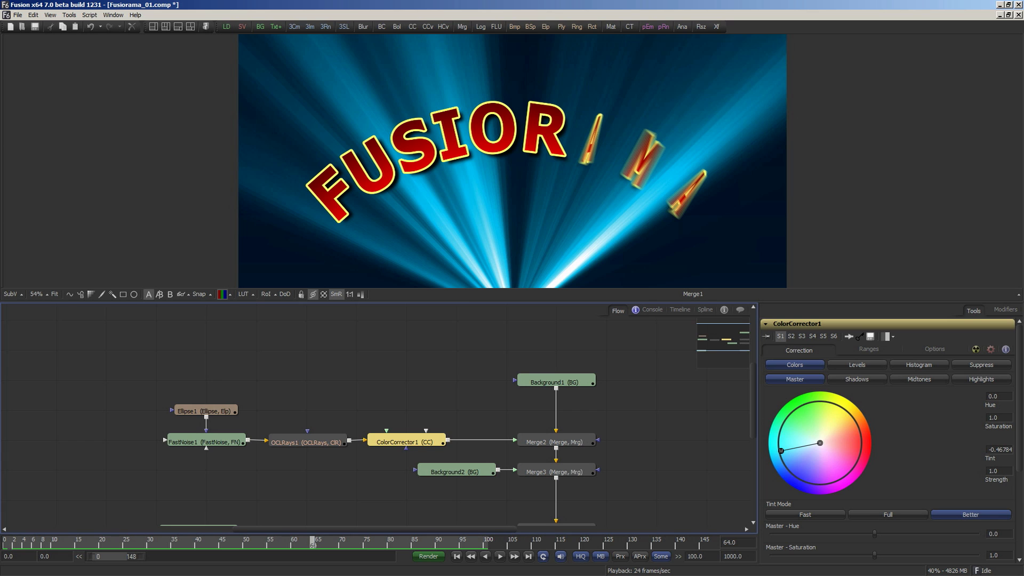
{"action": "left_click", "coordinate": [895, 340]}
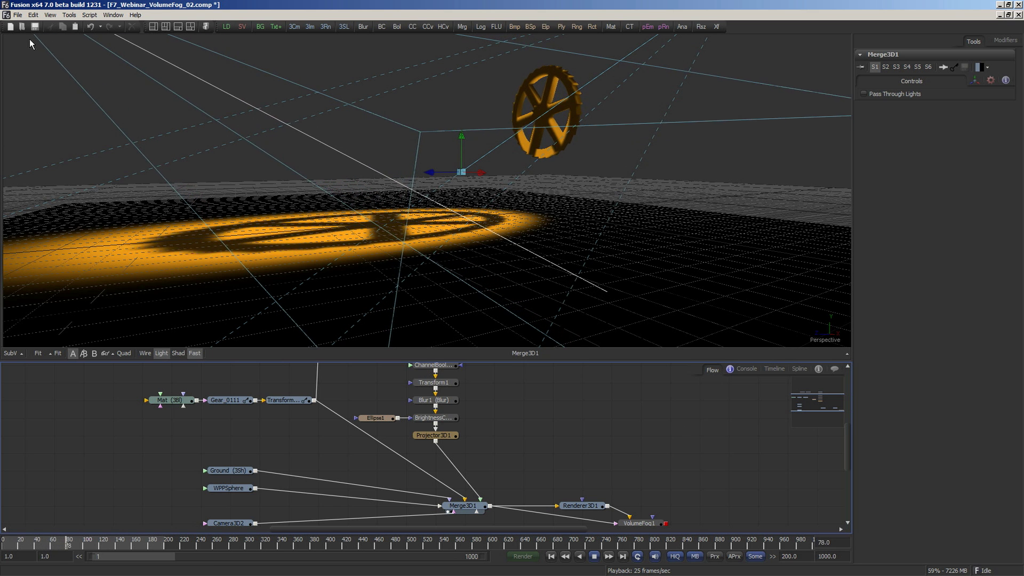
- Disable the axes, major lines and minor lines of the 3D view grid in the composition's preferences and save
{"action": "left_click", "coordinate": [17, 15]}
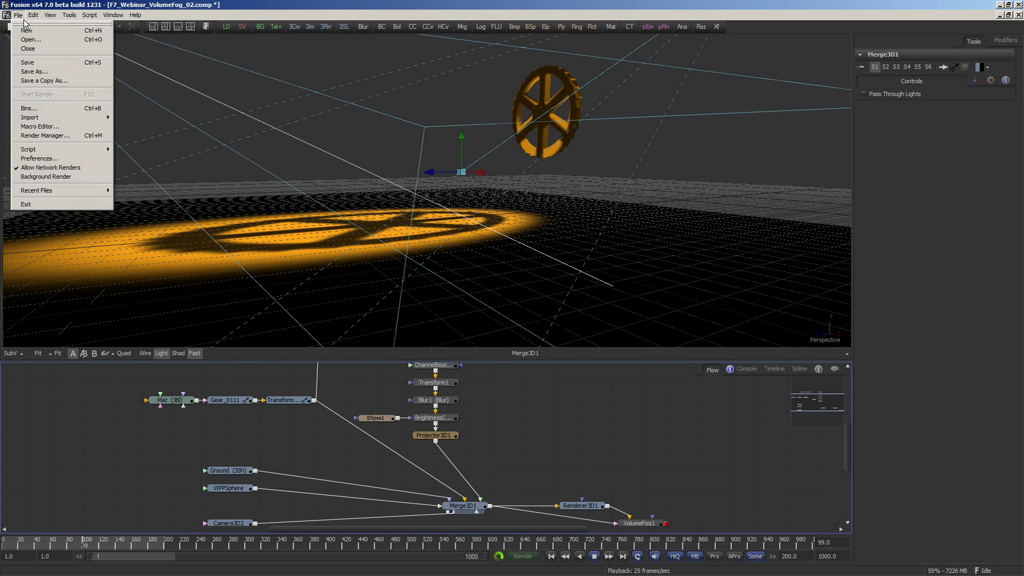
{"action": "left_click", "coordinate": [43, 154]}
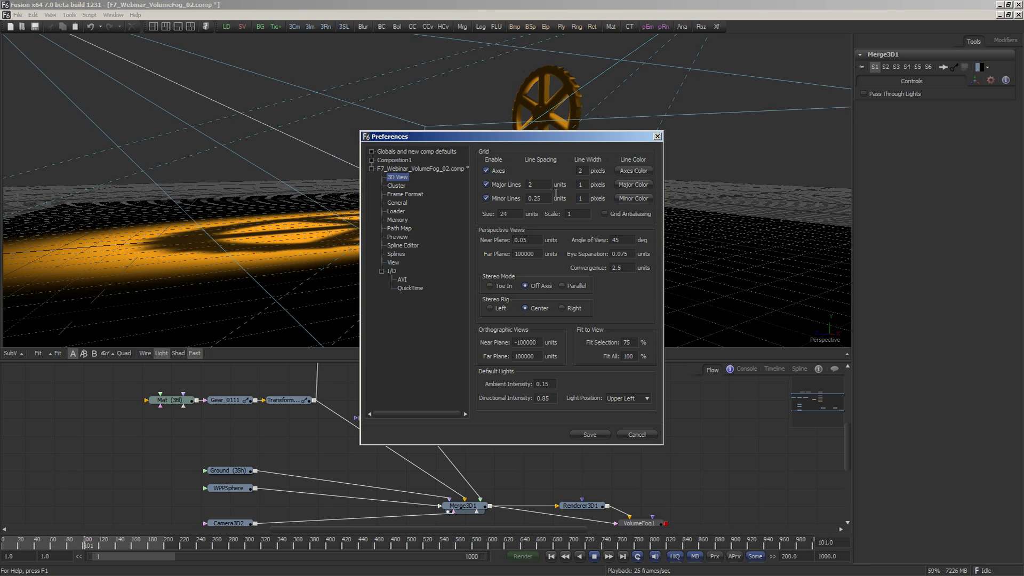
{"action": "left_click", "coordinate": [487, 171]}
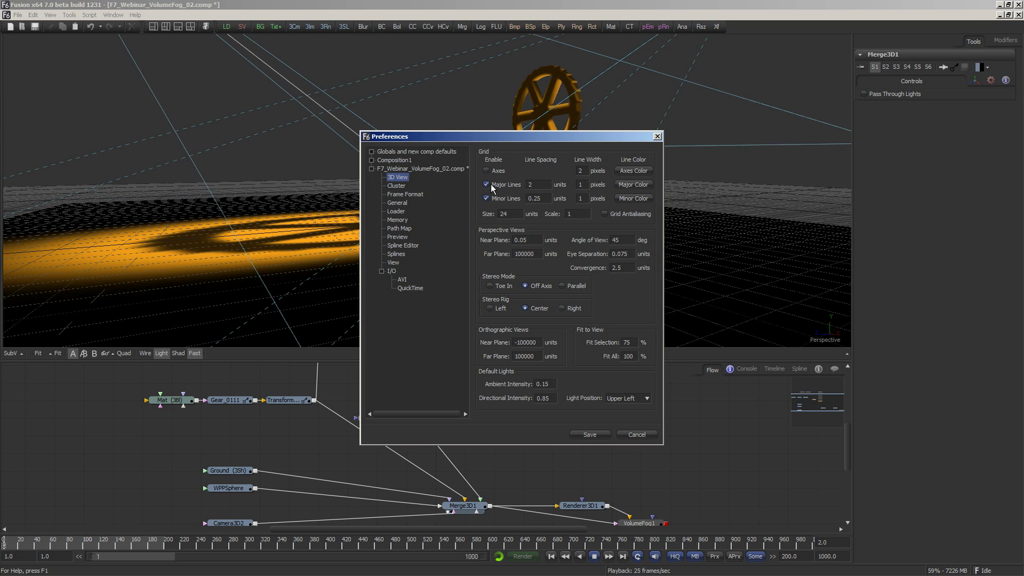
{"action": "left_click", "coordinate": [489, 184]}
{"action": "left_click", "coordinate": [489, 198]}
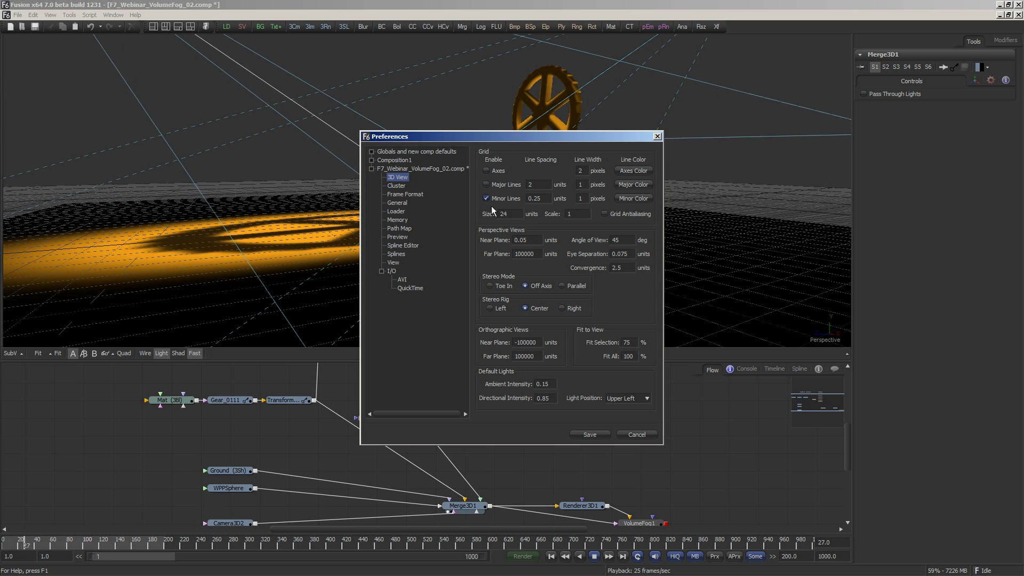
{"action": "left_click", "coordinate": [609, 436]}
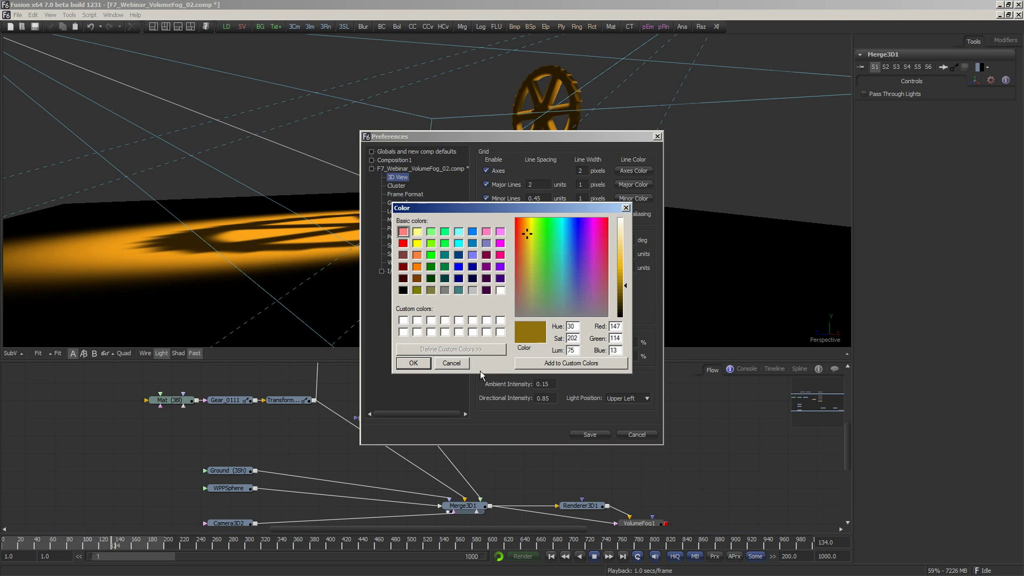
- Apply the grid line color with red 147, green 114, blue 13, and save the preferences with minor line spacing 0.45
{"action": "left_click", "coordinate": [419, 367]}
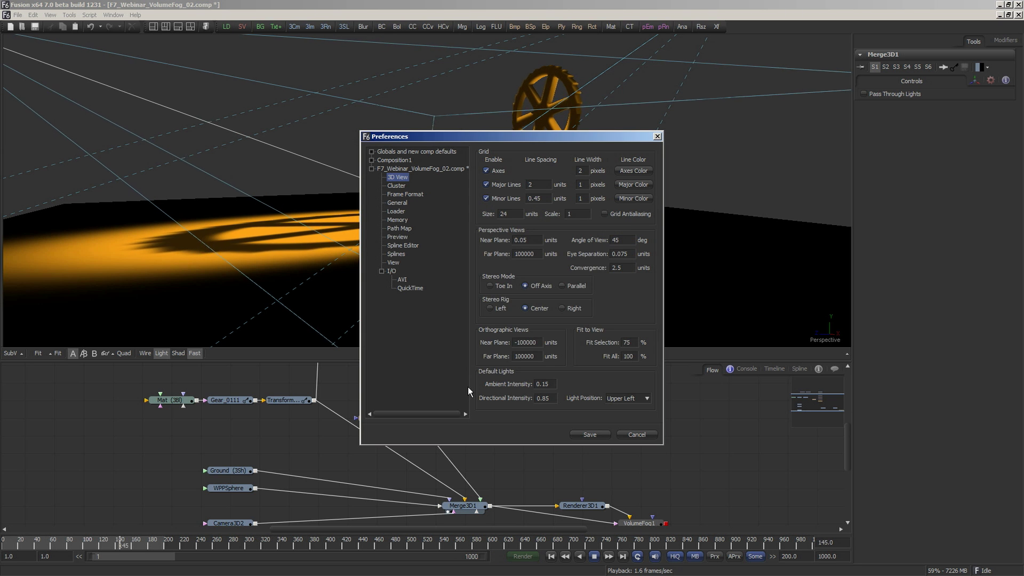
{"action": "left_click", "coordinate": [589, 434]}
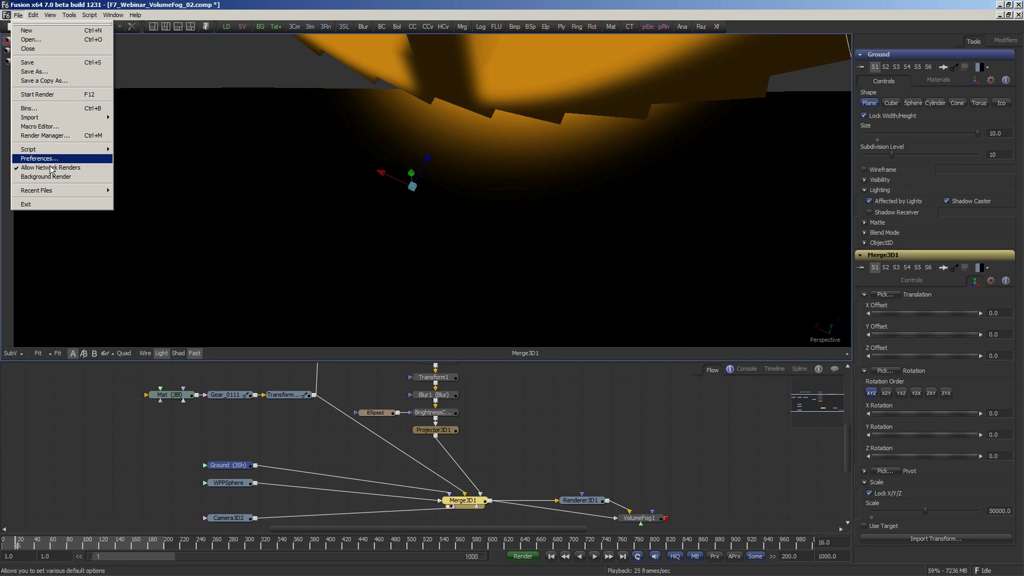
- Set the perspective view's near plane to 1 and far plane to 1000000 units in the 3D View preferences
{"action": "left_click", "coordinate": [56, 159]}
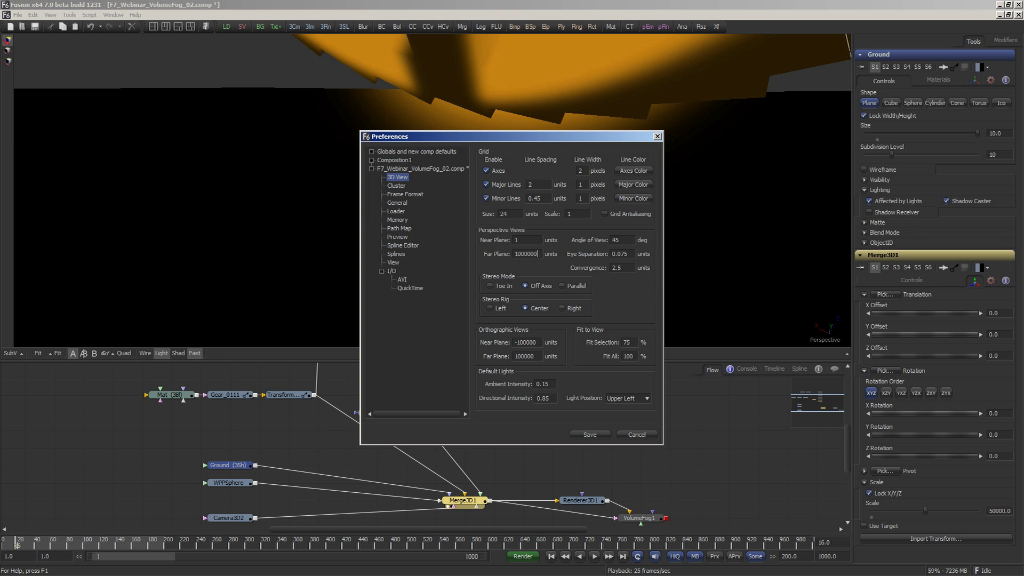
{"action": "key", "text": "Return"}
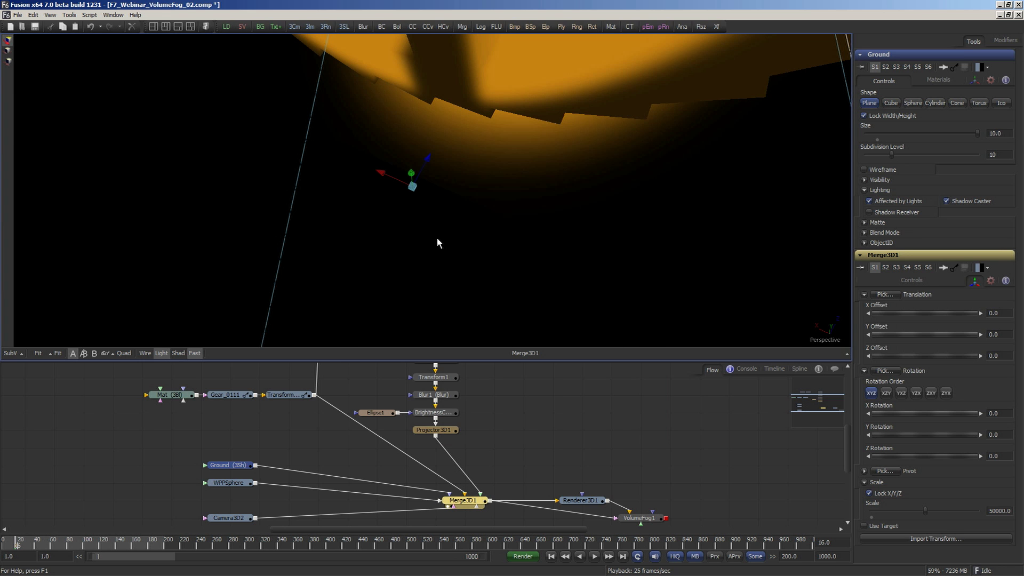
{"action": "left_click_drag", "start_coordinate": [437, 243], "coordinate": [598, 194]}
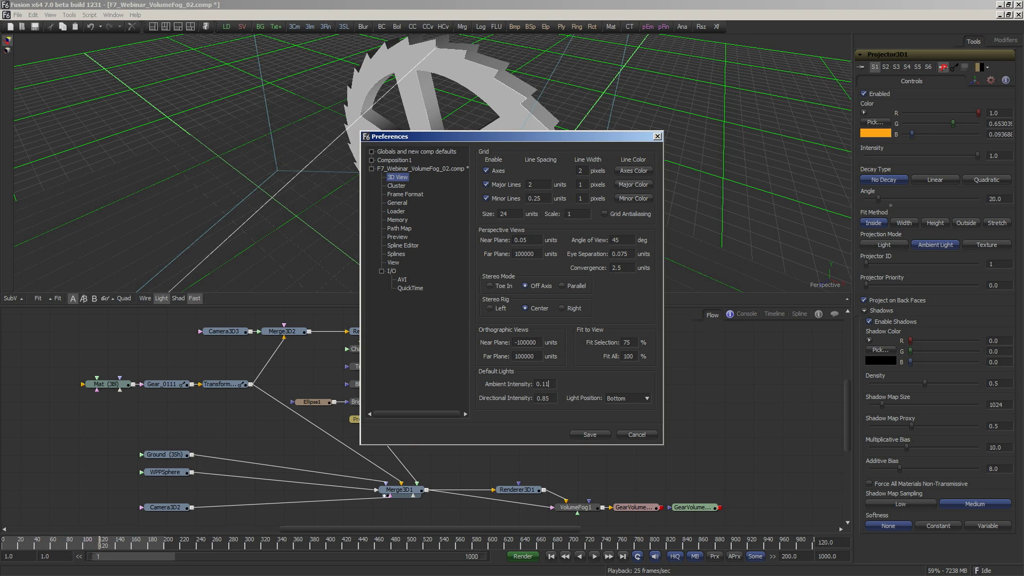
- Set the 3D view's default lights to ambient intensity 0.11 and directional intensity 0.6, and save the preferences
{"action": "key", "text": "Return"}
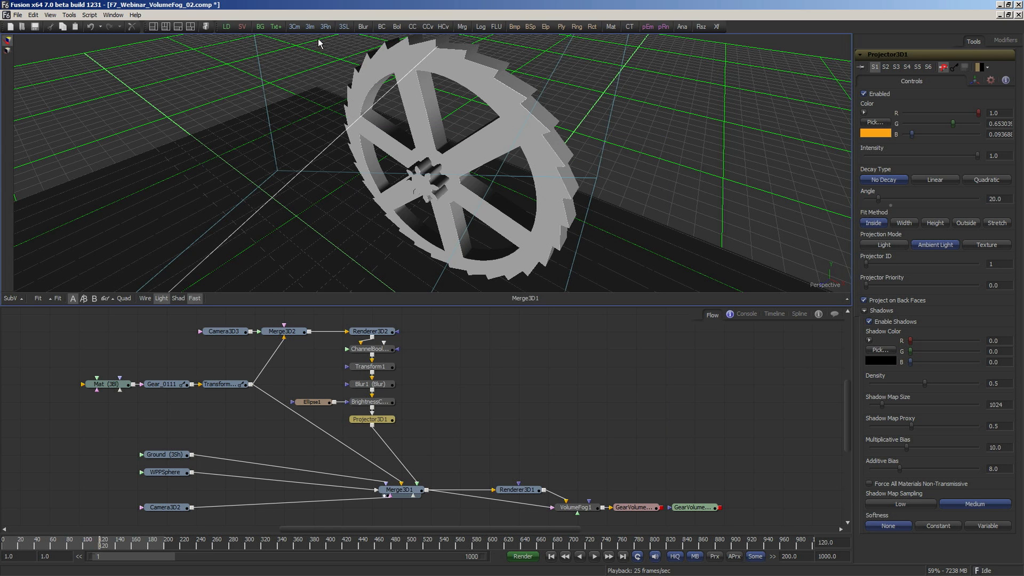
{"action": "left_click", "coordinate": [21, 18]}
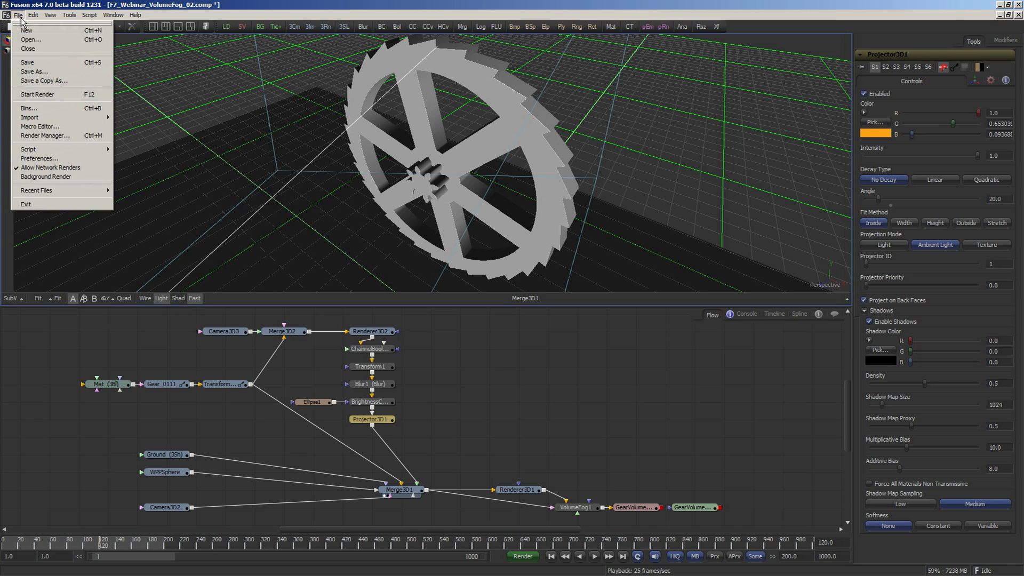
{"action": "left_click", "coordinate": [32, 158]}
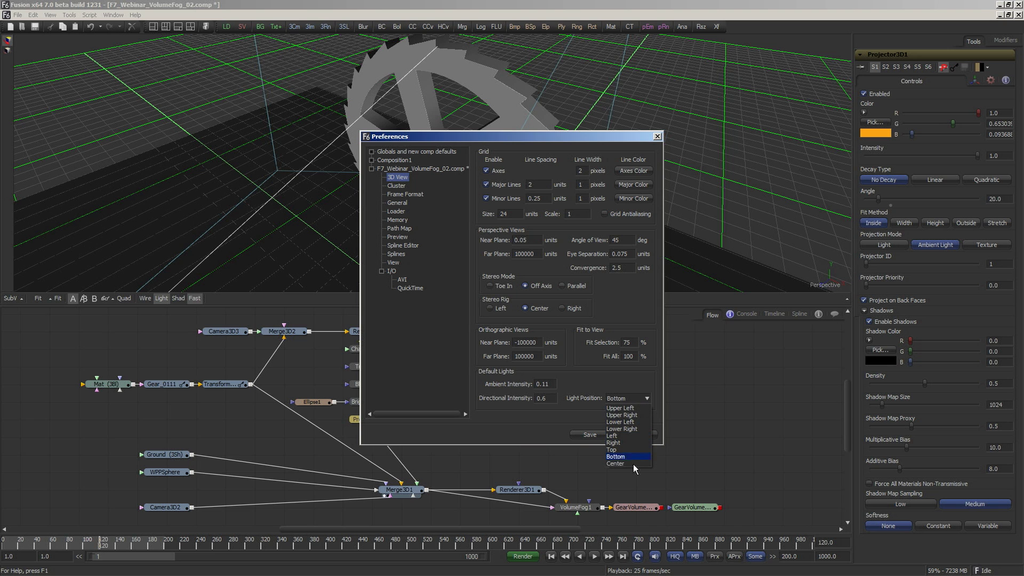
{"action": "left_click", "coordinate": [598, 438]}
{"action": "key", "text": "space"}
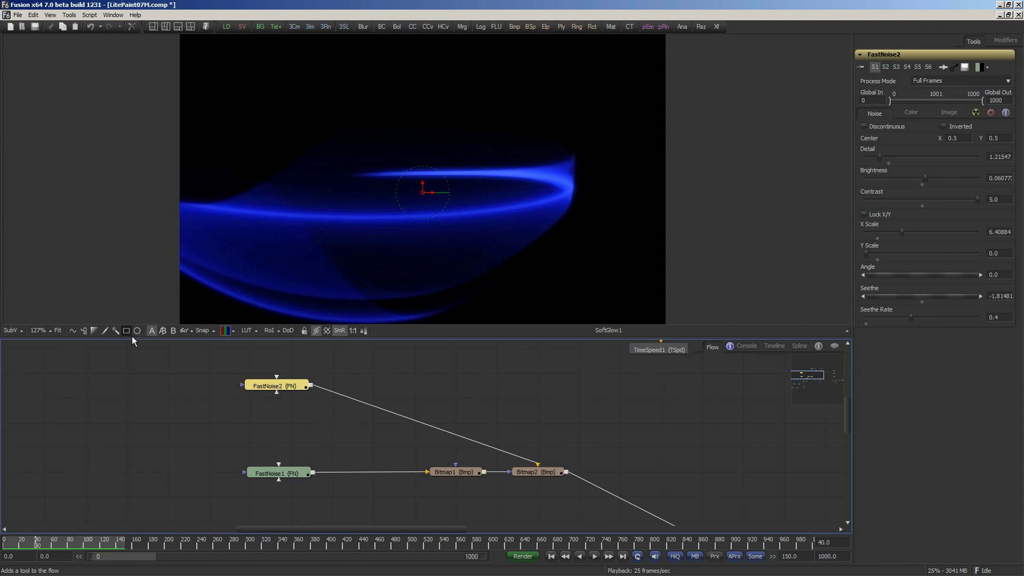
- Add a Rectangle mask and an Ellipse mask to FastNoise2, and another such pair to FastNoise1
{"action": "left_click", "coordinate": [126, 331]}
{"action": "left_click", "coordinate": [145, 336]}
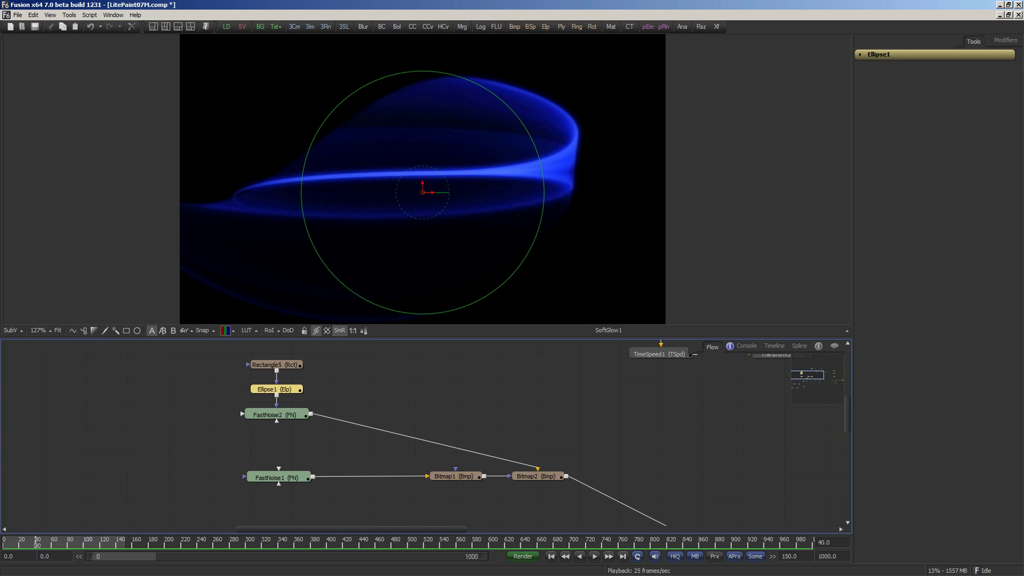
{"action": "left_click", "coordinate": [131, 334]}
{"action": "left_click", "coordinate": [143, 336]}
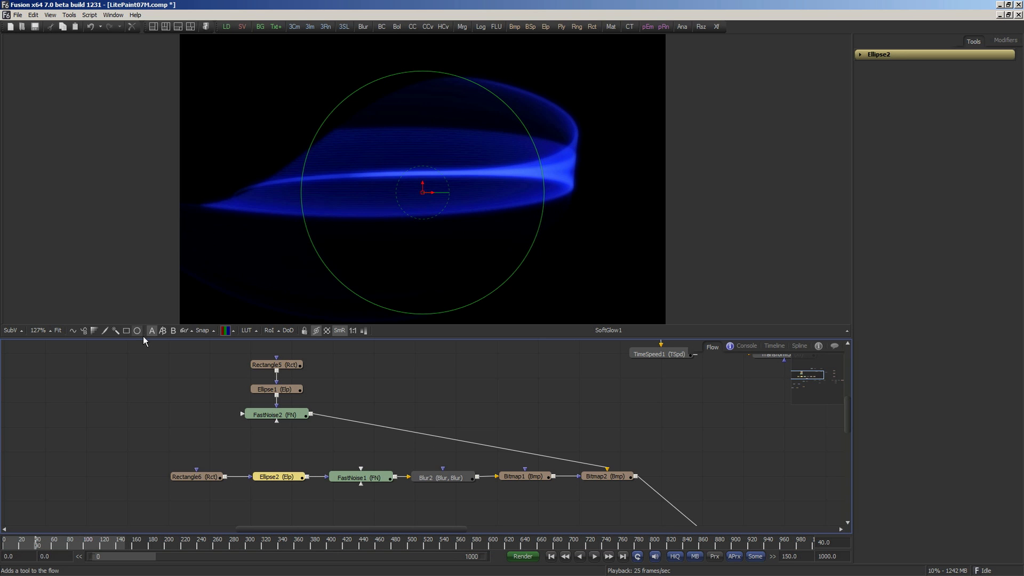
- Add a second Rectangle mask and Ellipse mask to the mask chain feeding FastNoise1
{"action": "left_click", "coordinate": [130, 335]}
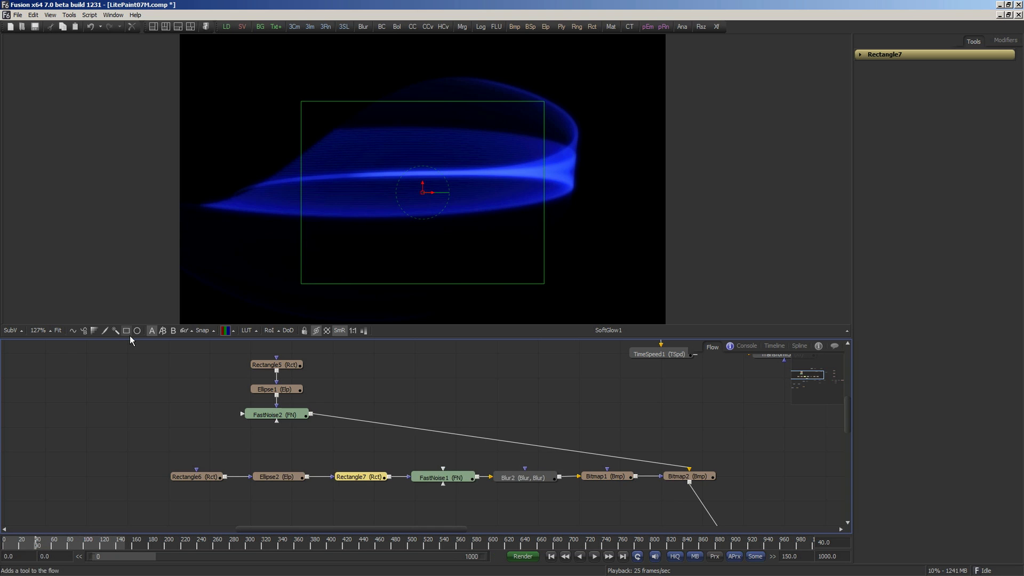
{"action": "left_click", "coordinate": [146, 335]}
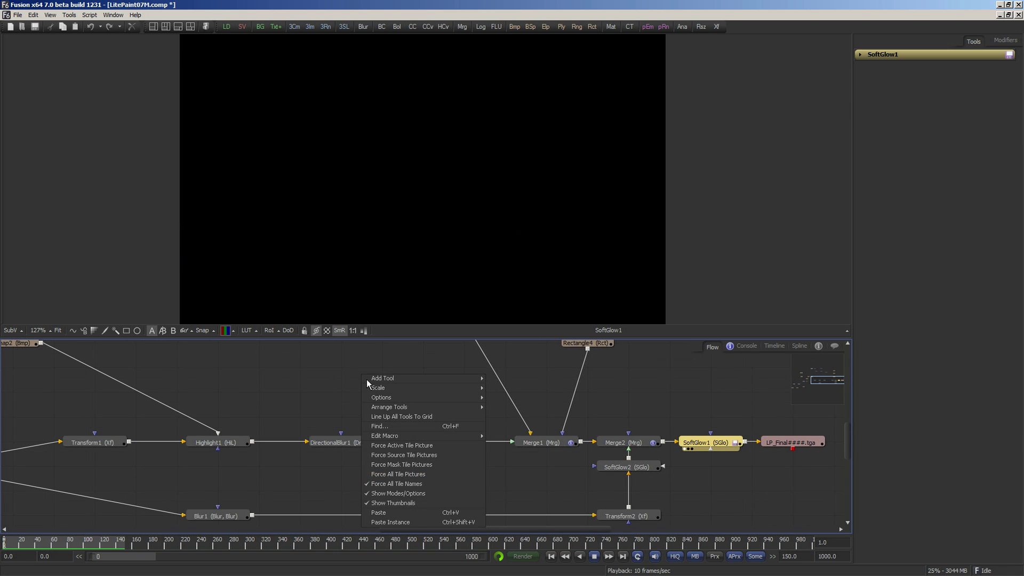
- Turn off Auto Arrange for the flow's tools and reposition the Ellipse1 mask above DirectionalBlur1 and the Merge1 tile
{"action": "mouse_move", "coordinate": [367, 380]}
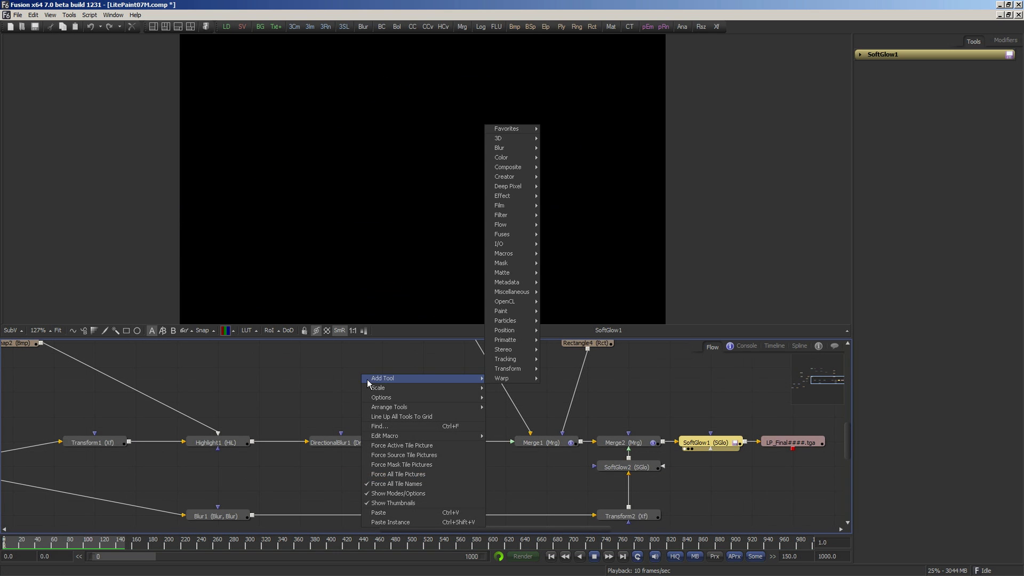
{"action": "mouse_move", "coordinate": [390, 409]}
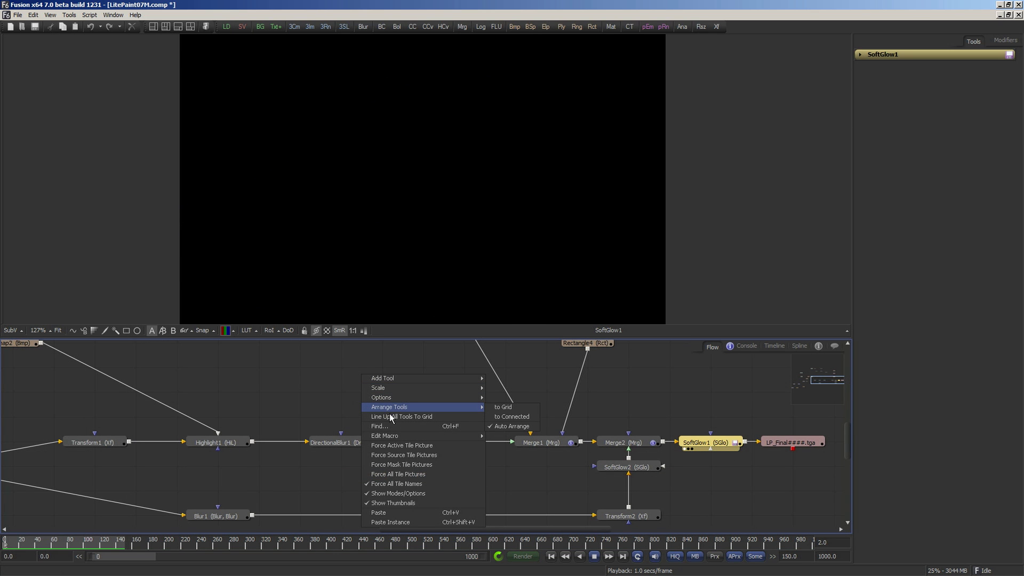
{"action": "left_click", "coordinate": [520, 427]}
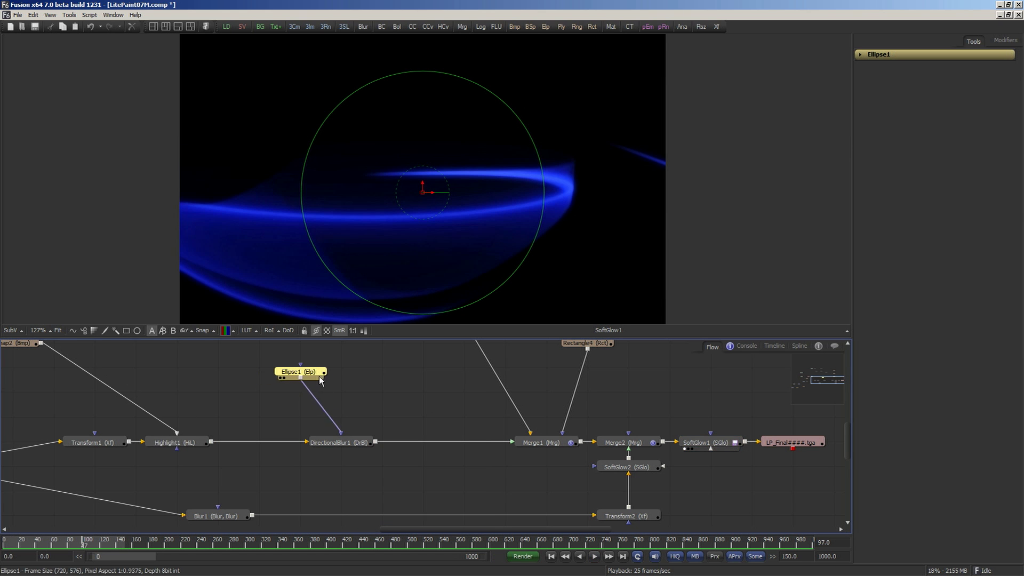
{"action": "left_click_drag", "start_coordinate": [316, 379], "coordinate": [356, 386]}
{"action": "left_click_drag", "start_coordinate": [550, 449], "coordinate": [530, 445]}
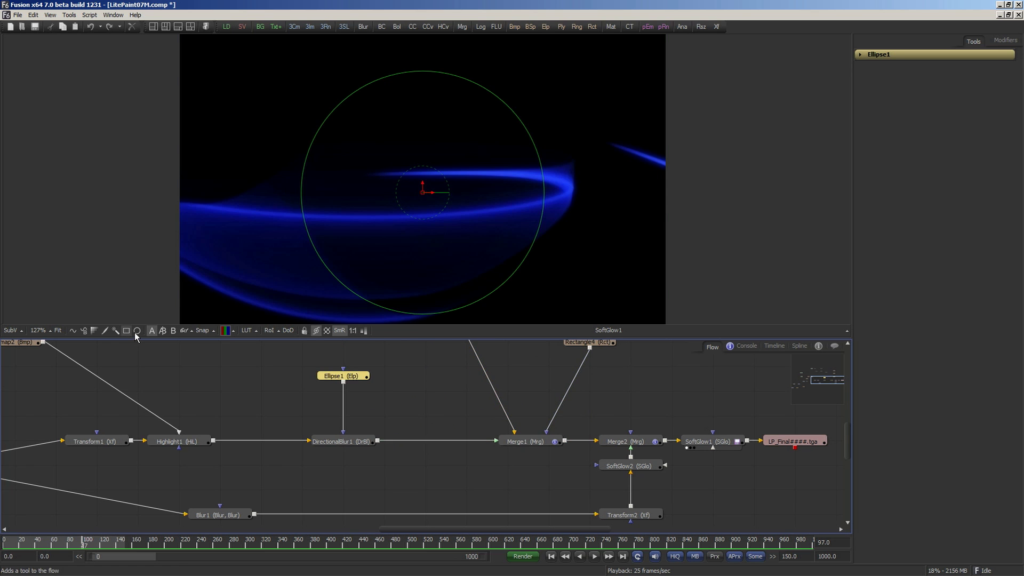
- Add a Rectangle mask between Ellipse1 and DirectionalBlur1 and space the two mask tiles apart vertically
{"action": "left_click", "coordinate": [127, 330]}
{"action": "left_click_drag", "start_coordinate": [300, 369], "coordinate": [381, 407]}
{"action": "left_click_drag", "start_coordinate": [357, 400], "coordinate": [356, 387]}
{"action": "left_click_drag", "start_coordinate": [407, 400], "coordinate": [403, 487]}
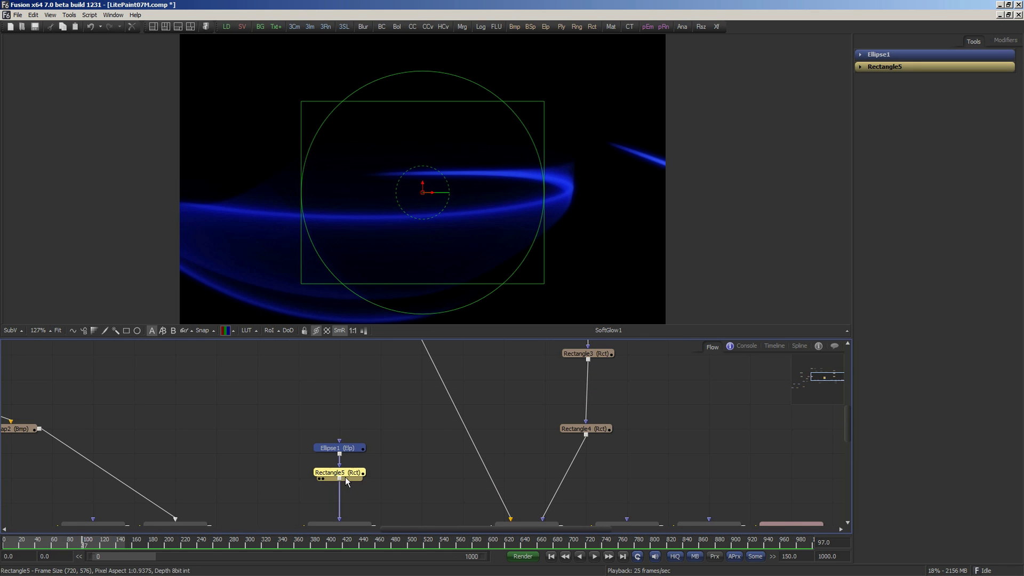
{"action": "left_click_drag", "start_coordinate": [346, 452], "coordinate": [346, 403]}
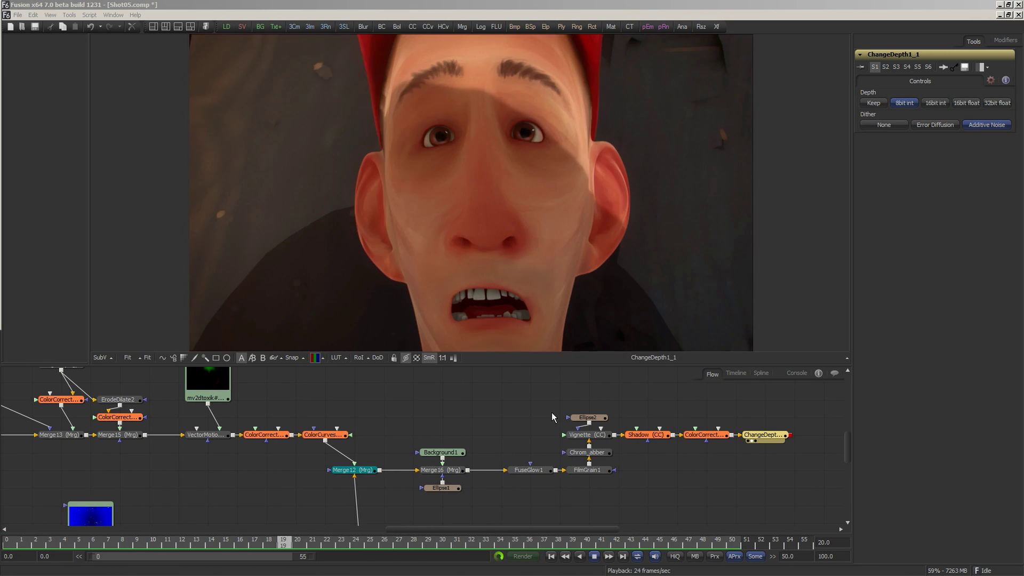
- Rearrange the work area's views into the order Spline, Flow, Console, Timeline
{"action": "middle_click", "coordinate": [349, 422]}
{"action": "left_click_drag", "start_coordinate": [349, 422], "coordinate": [365, 422]}
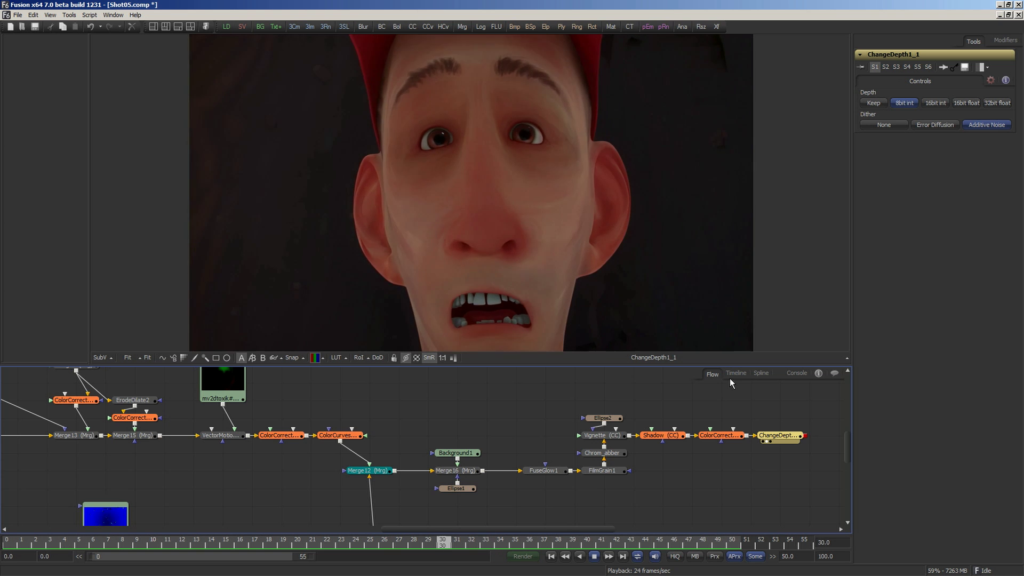
{"action": "left_click", "coordinate": [736, 373]}
{"action": "left_click", "coordinate": [760, 374]}
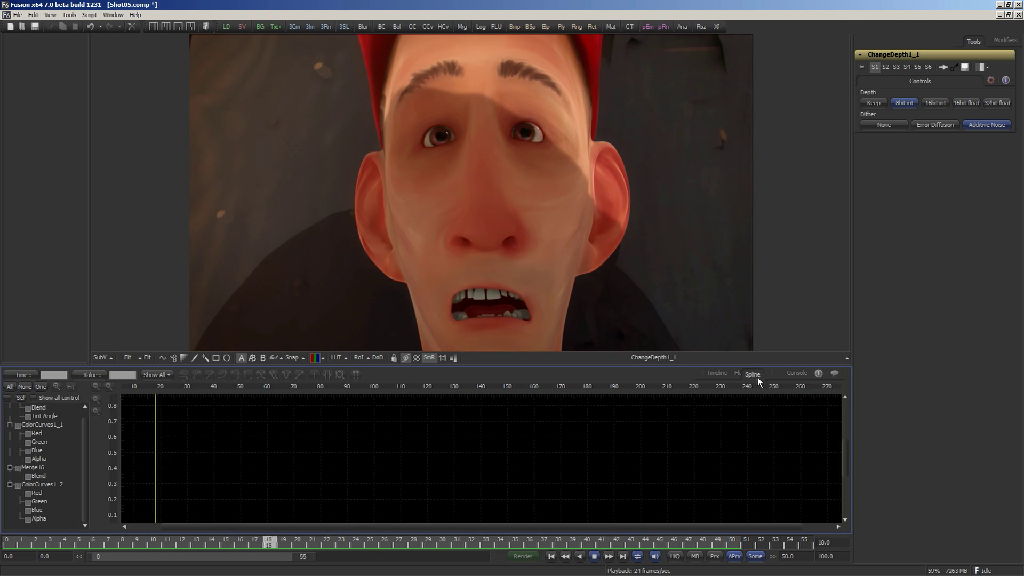
{"action": "left_click", "coordinate": [797, 373]}
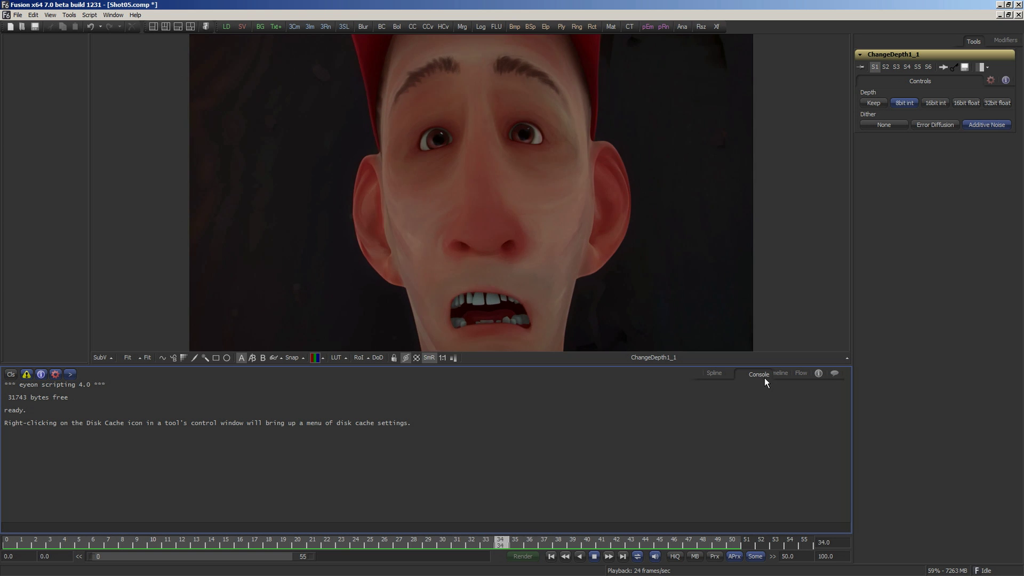
{"action": "left_click", "coordinate": [805, 375]}
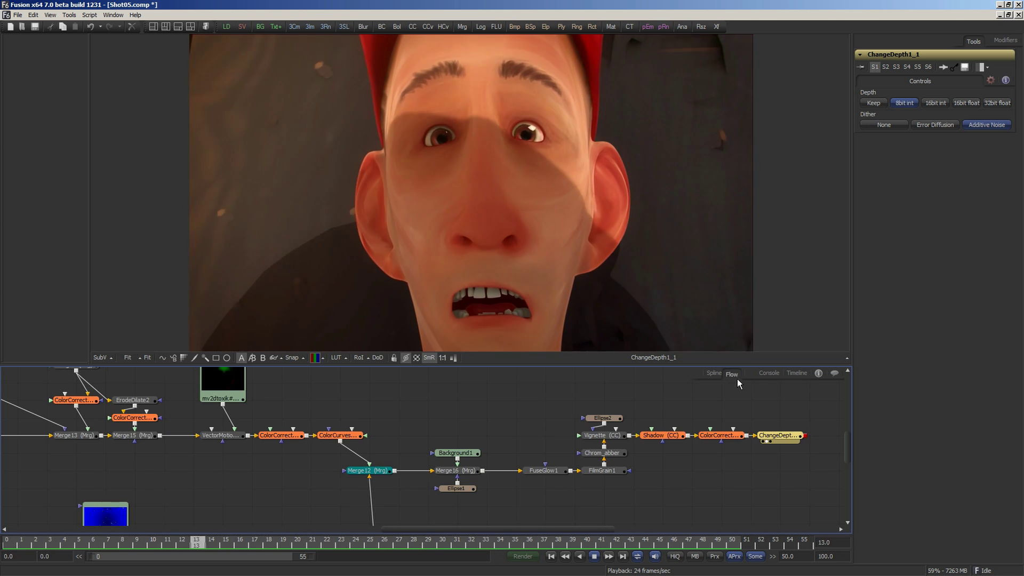
- Add a second Flow view to the layout and examine the node chain from the masterbeauty loader to FuseGlow1 in it
{"action": "right_click", "coordinate": [711, 377]}
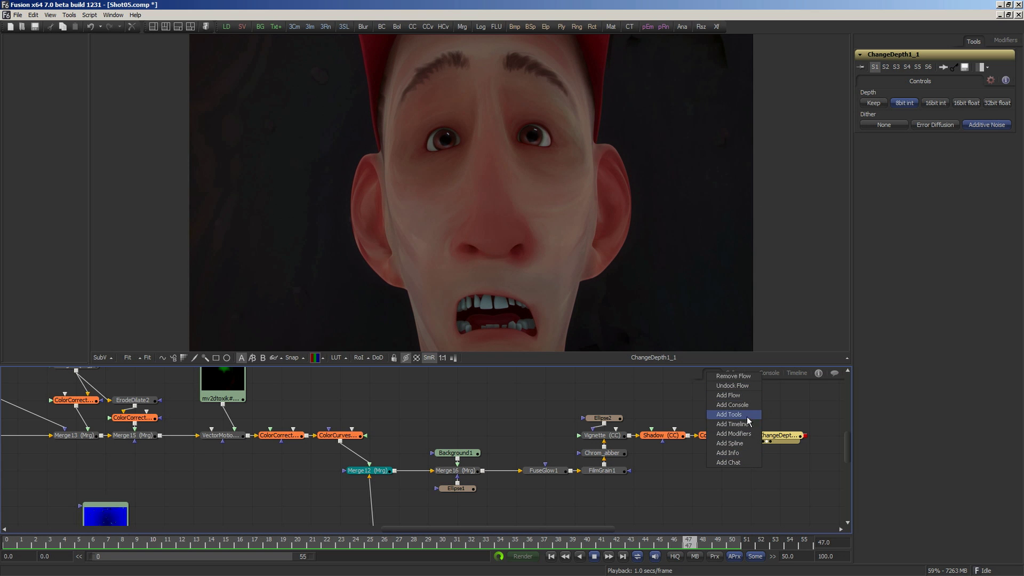
{"action": "left_click", "coordinate": [781, 398]}
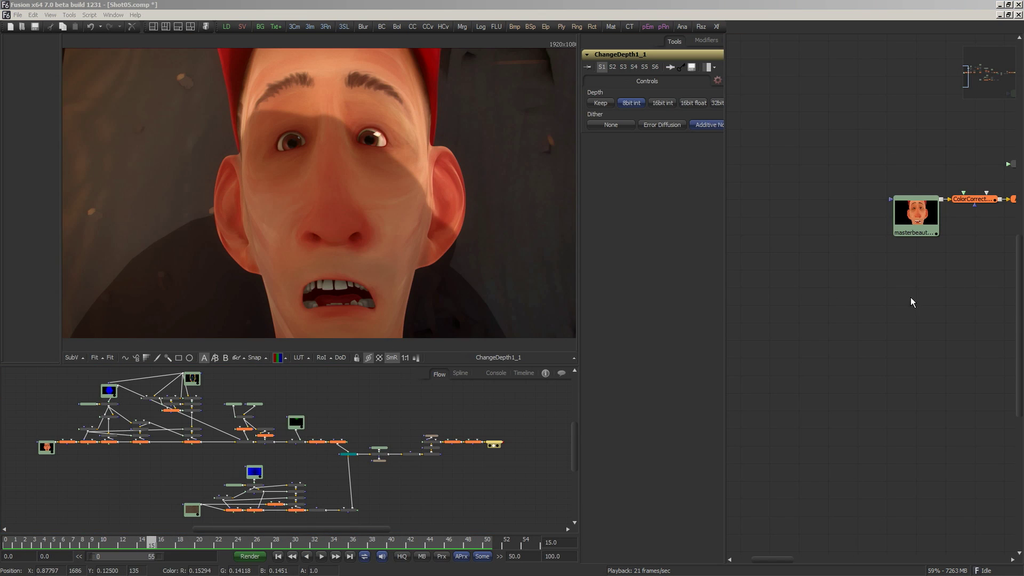
{"action": "left_click_drag", "start_coordinate": [911, 298], "coordinate": [684, 366]}
{"action": "left_click_drag", "start_coordinate": [979, 356], "coordinate": [802, 368]}
{"action": "left_click_drag", "start_coordinate": [951, 325], "coordinate": [728, 335]}
{"action": "left_click_drag", "start_coordinate": [990, 333], "coordinate": [758, 311]}
{"action": "left_click_drag", "start_coordinate": [966, 322], "coordinate": [901, 337]}
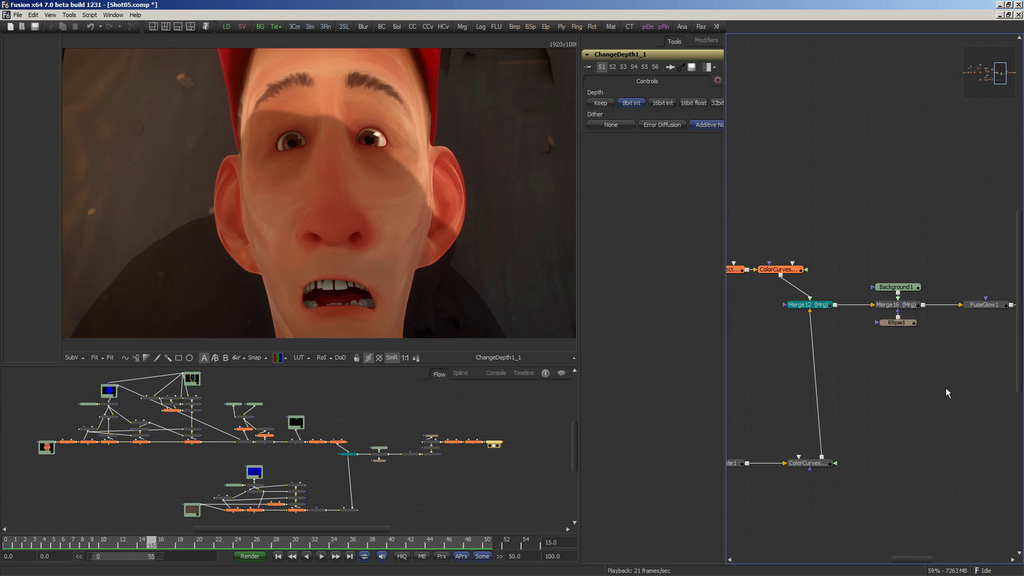
{"action": "left_click_drag", "start_coordinate": [901, 411], "coordinate": [894, 386]}
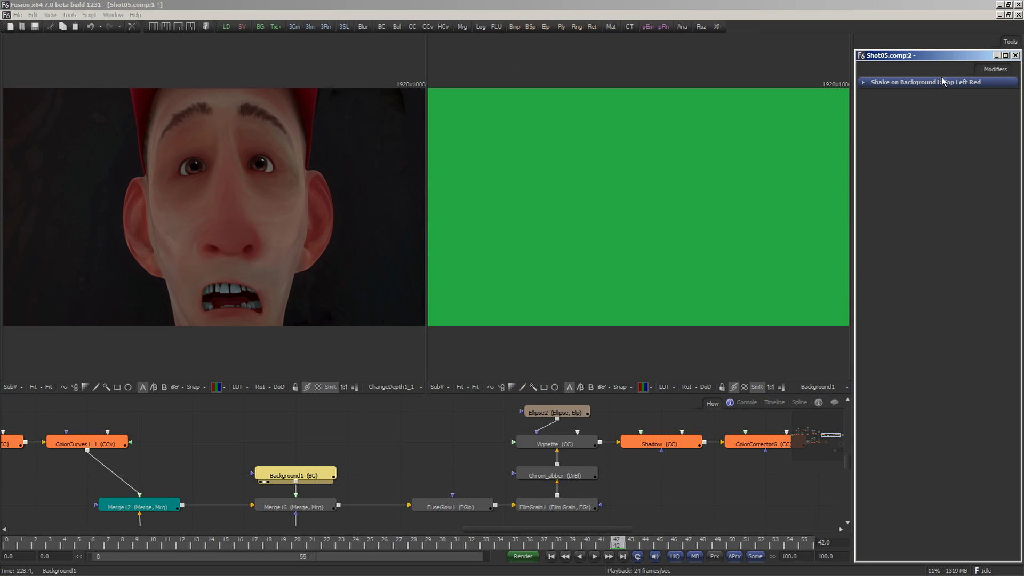
- Move the undocked Modifiers window over the viewers and open the Shake modifier on Background1
{"action": "left_click_drag", "start_coordinate": [936, 62], "coordinate": [437, 62]}
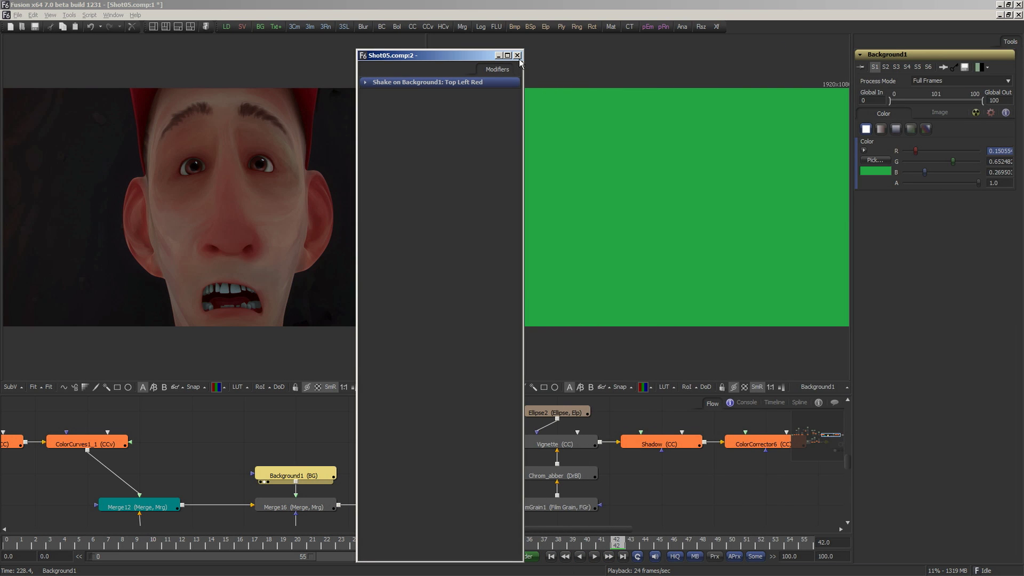
{"action": "left_click", "coordinate": [398, 84]}
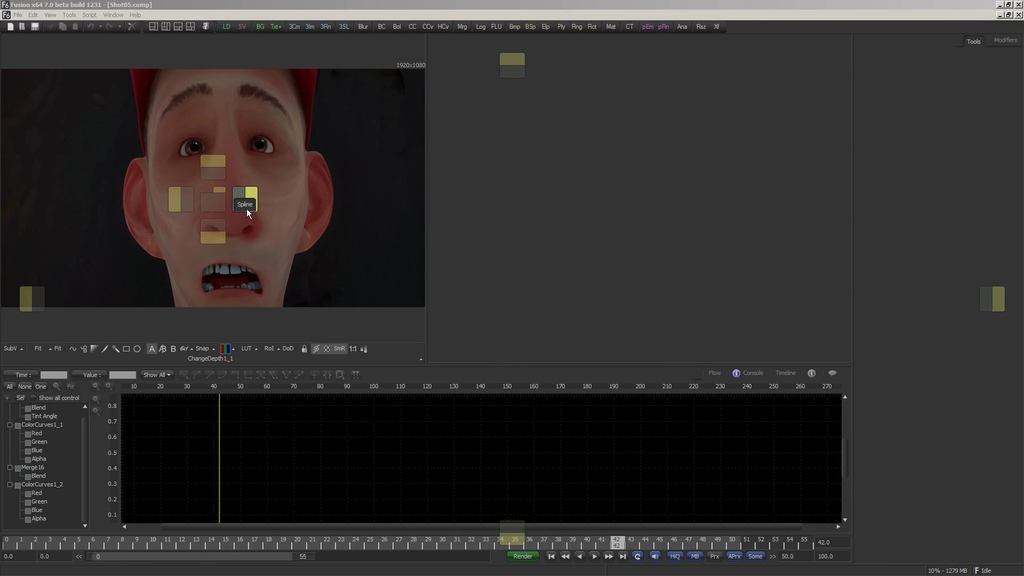
- Dock the Spline view above the flow, beside the ChangeDepth1_1 viewer
{"action": "left_click_drag", "start_coordinate": [197, 221], "coordinate": [894, 230]}
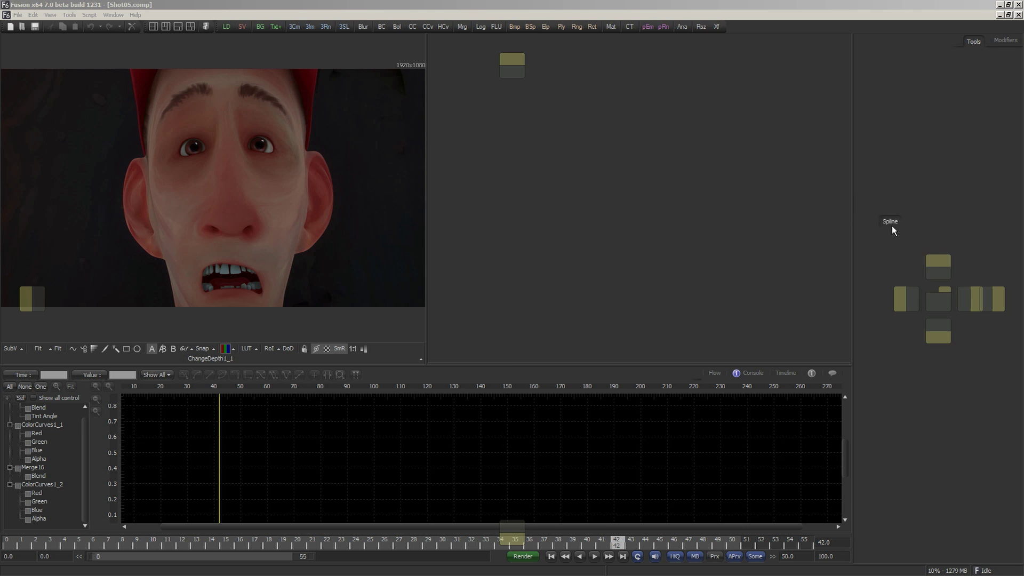
{"action": "left_click_drag", "start_coordinate": [954, 289], "coordinate": [499, 216]}
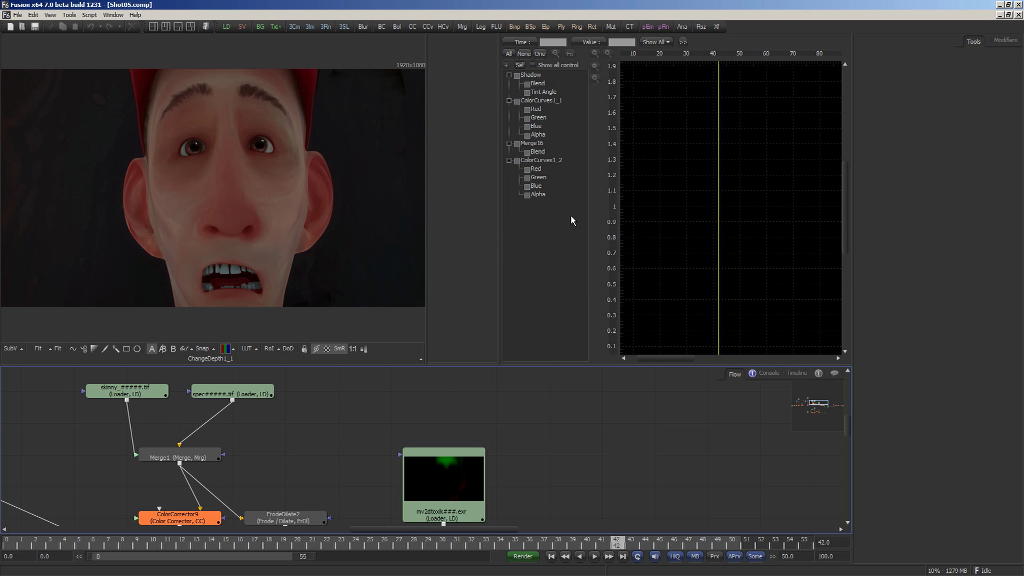
{"action": "left_click_drag", "start_coordinate": [555, 503], "coordinate": [612, 449]}
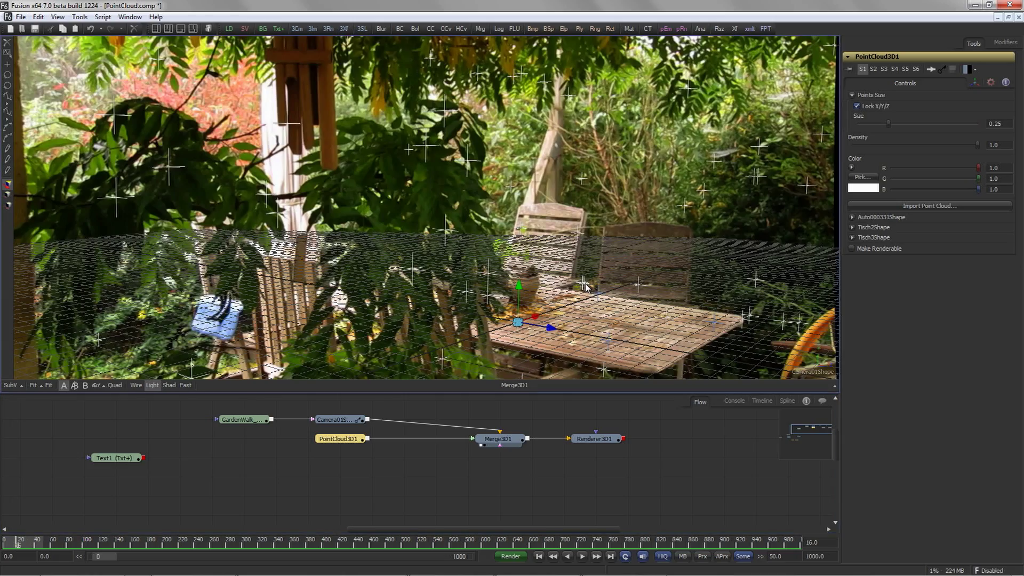
- Select three tracked points on the garden table and create an ImagePlane from them in PointCloud3D1
{"action": "left_click", "coordinate": [584, 282]}
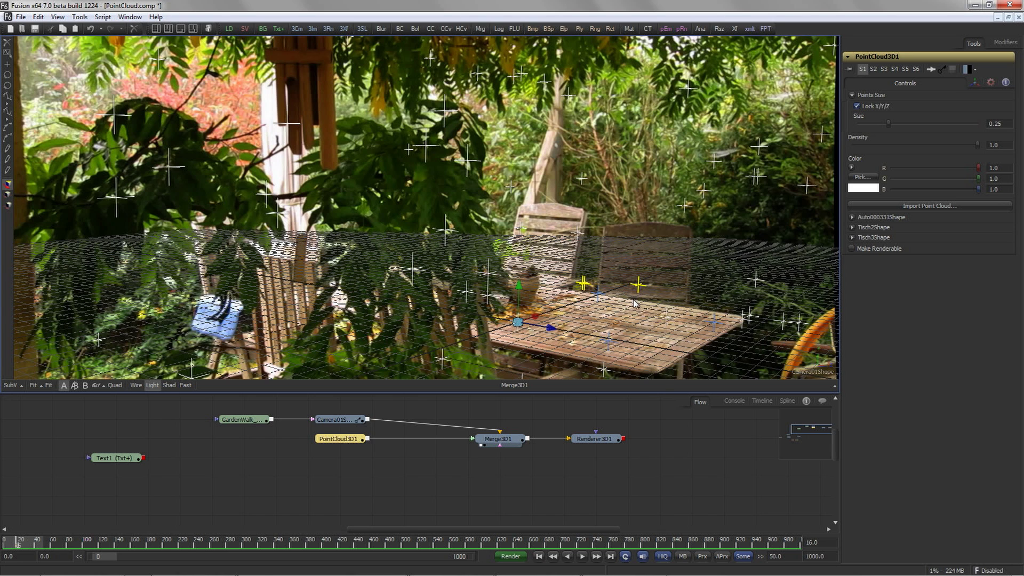
{"action": "right_click", "coordinate": [641, 284]}
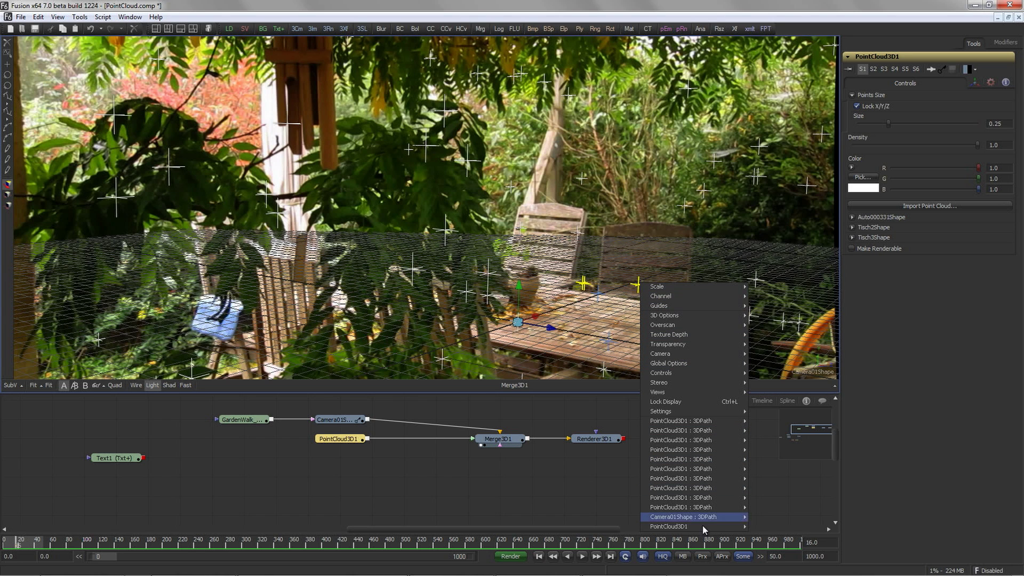
{"action": "mouse_move", "coordinate": [693, 526]}
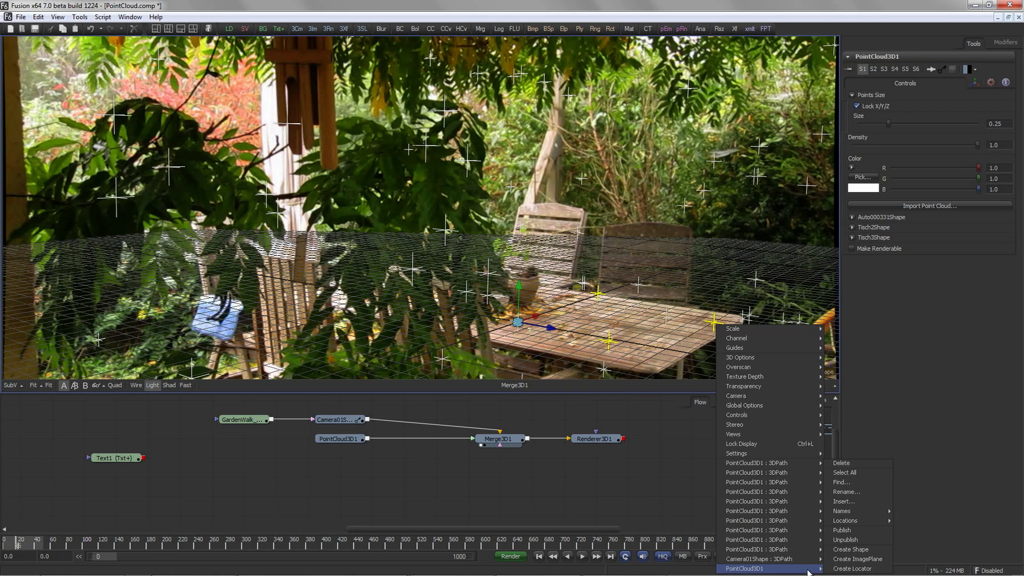
{"action": "left_click", "coordinate": [880, 559]}
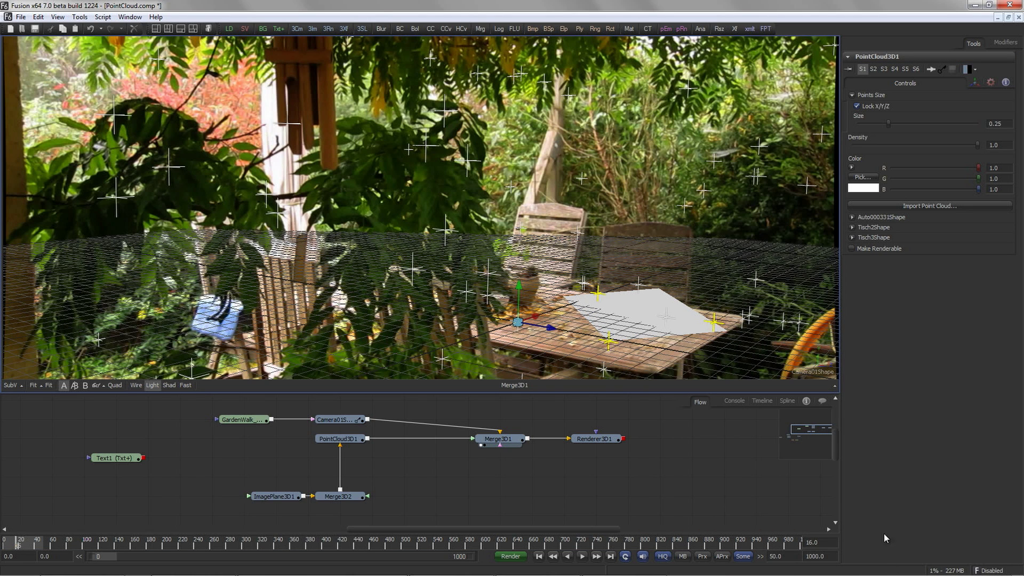
- Connect Text1 to ImagePlane3D1 and adjust the plane's transform so the text lies across the tabletop
{"action": "left_click_drag", "start_coordinate": [143, 458], "coordinate": [248, 496]}
{"action": "left_click", "coordinate": [274, 496]}
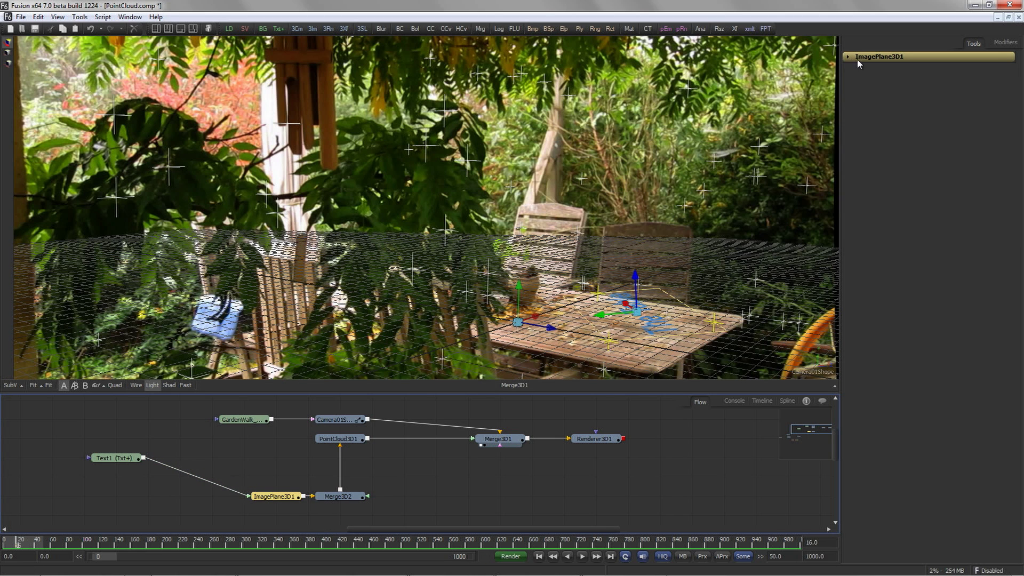
{"action": "left_click", "coordinate": [974, 83]}
{"action": "left_click_drag", "start_coordinate": [931, 237], "coordinate": [624, 326]}
- Play back the garden scene with the text through Renderer3D1
{"action": "left_click", "coordinate": [577, 444]}
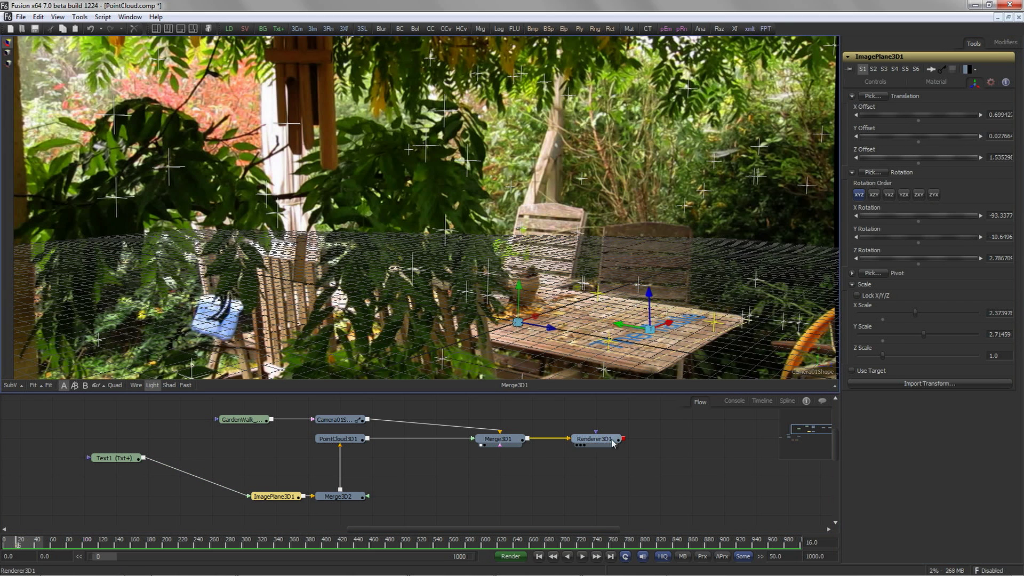
{"action": "left_click", "coordinate": [657, 437]}
{"action": "key", "text": "space"}
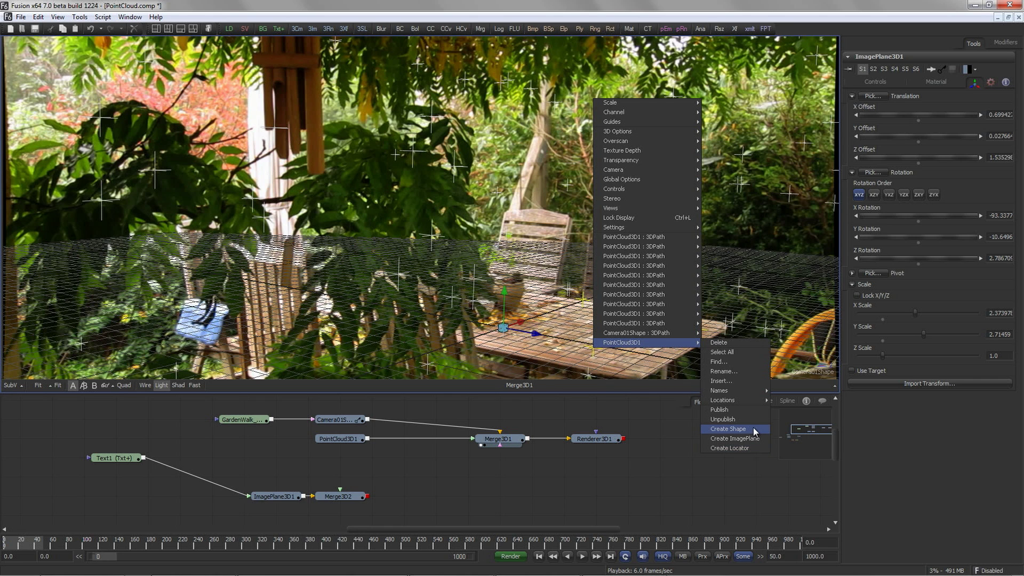
- Create shapes at the three selected table points and replace them with Transform3D tools fed by the mug model's Merge3D1_1
{"action": "left_click", "coordinate": [754, 428]}
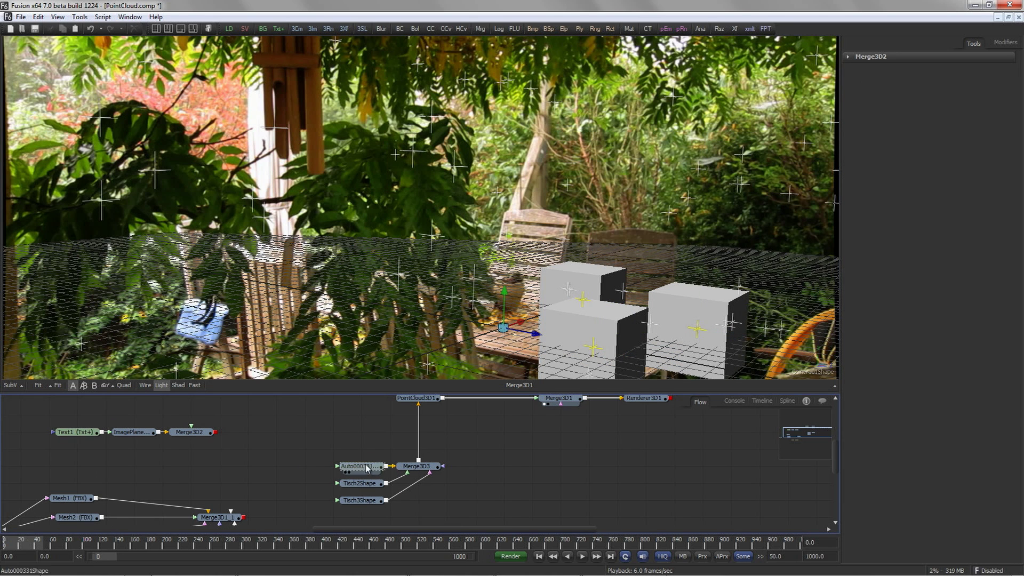
{"action": "left_click_drag", "start_coordinate": [366, 468], "coordinate": [366, 468]}
{"action": "left_click", "coordinate": [528, 310]}
{"action": "left_click_drag", "start_coordinate": [343, 29], "coordinate": [363, 483]}
{"action": "left_click", "coordinate": [533, 309]}
{"action": "left_click_drag", "start_coordinate": [344, 29], "coordinate": [363, 500]}
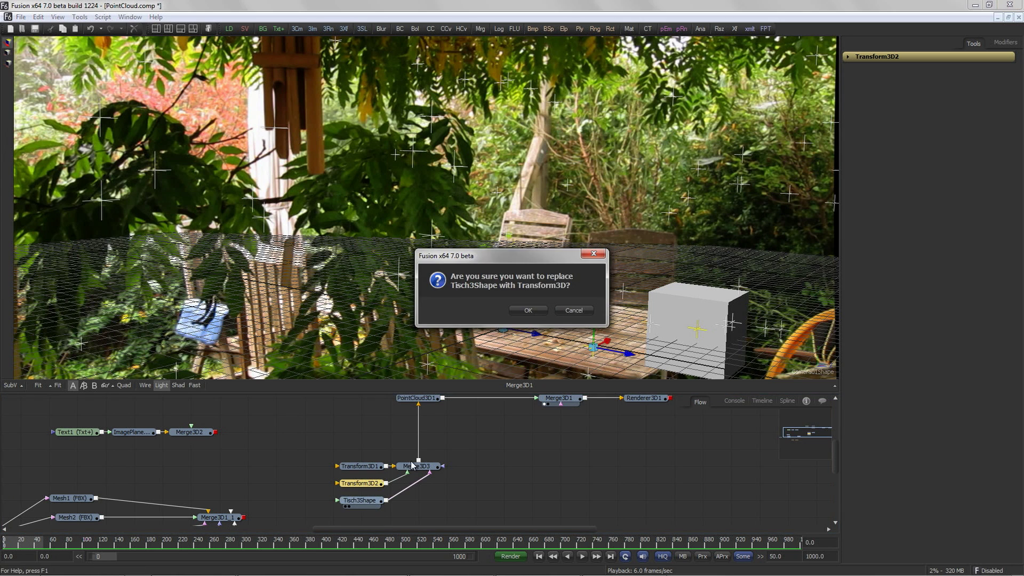
{"action": "key", "text": "Return"}
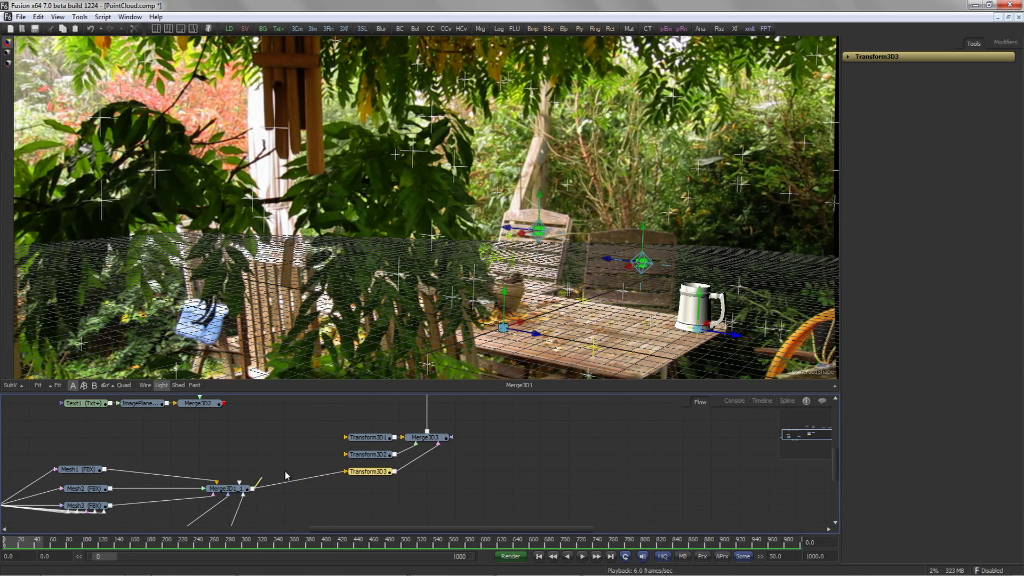
{"action": "left_click_drag", "start_coordinate": [361, 457], "coordinate": [360, 457]}
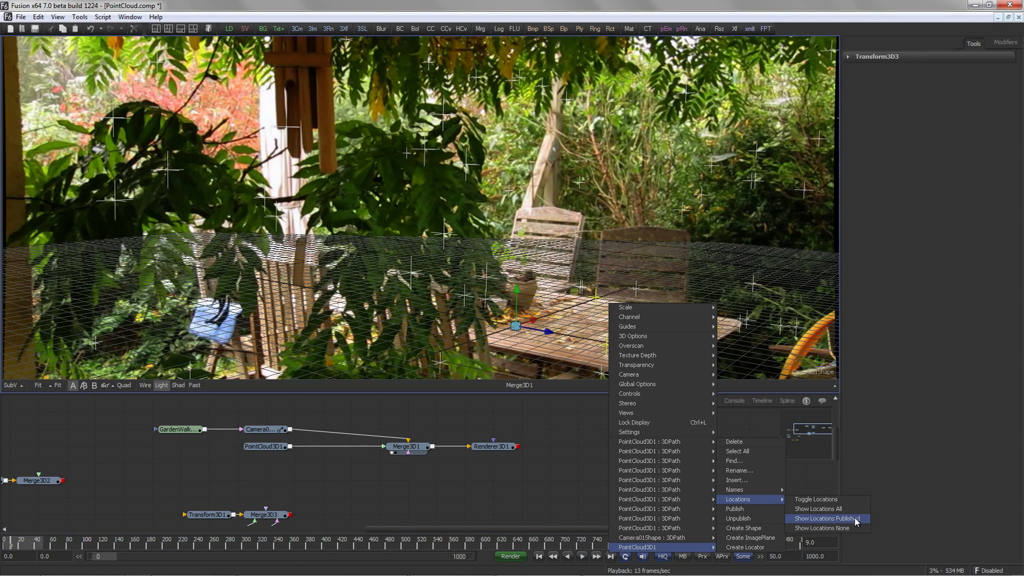
- Show the published locations of the selected PointCloud3D1 points in the 3D view
{"action": "left_click", "coordinate": [854, 518]}
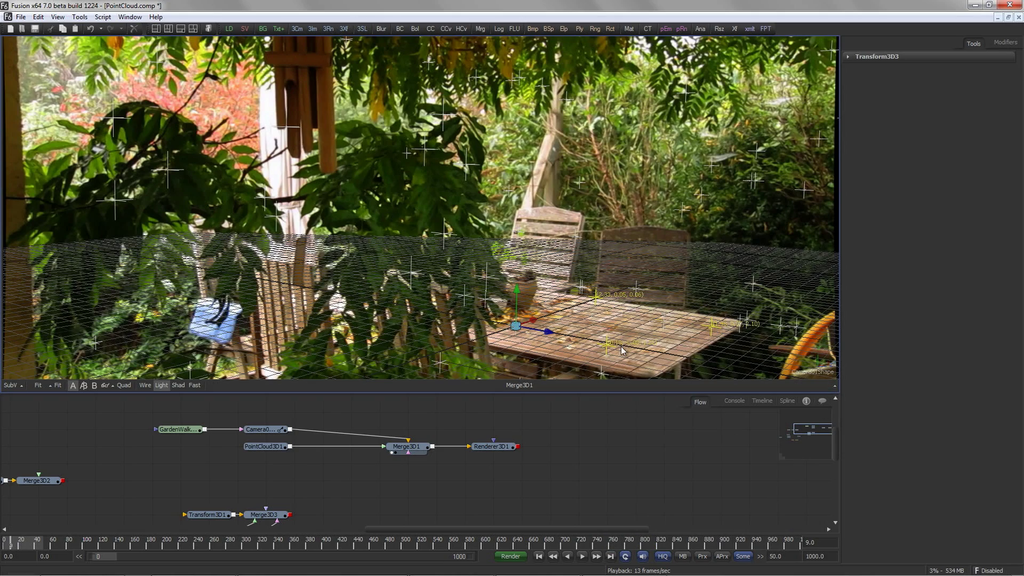
{"action": "left_click_drag", "start_coordinate": [562, 354], "coordinate": [469, 262]}
{"action": "left_click_drag", "start_coordinate": [219, 238], "coordinate": [385, 294]}
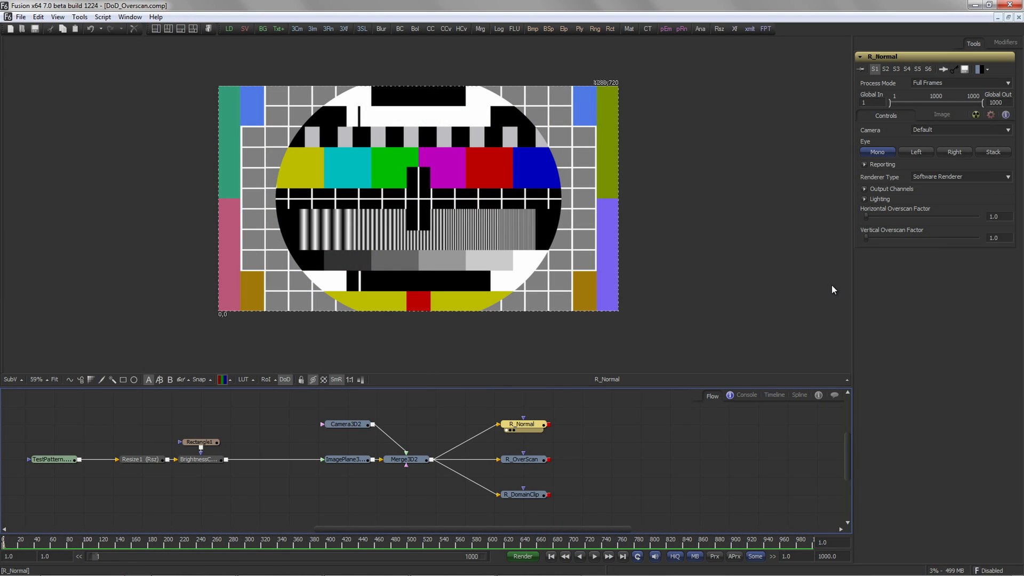
- View the R_OverScan and R_DomainClip renders of the test pattern to compare their domains
{"action": "left_click_drag", "start_coordinate": [537, 465], "coordinate": [542, 266]}
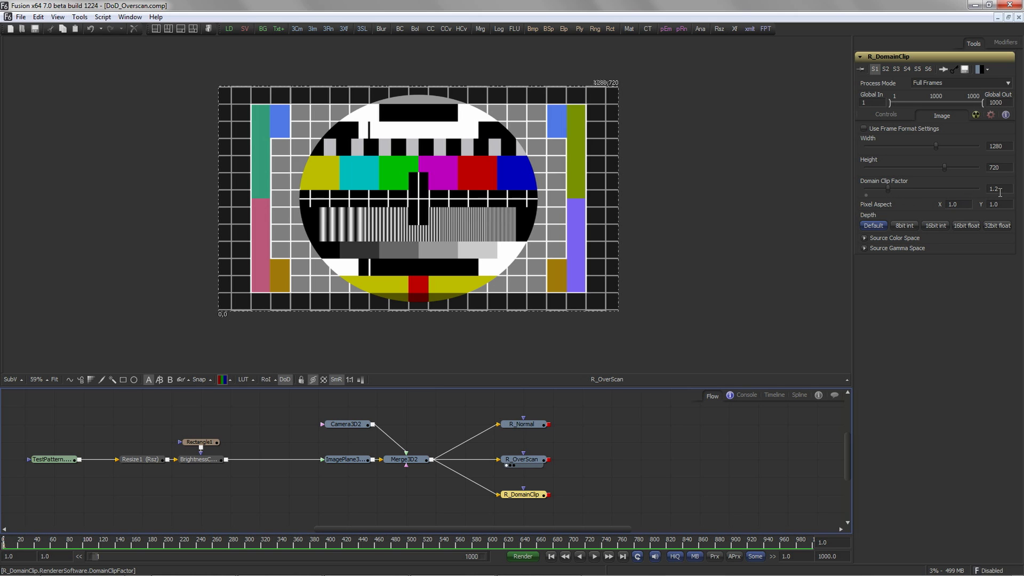
{"action": "left_click_drag", "start_coordinate": [528, 495], "coordinate": [518, 324]}
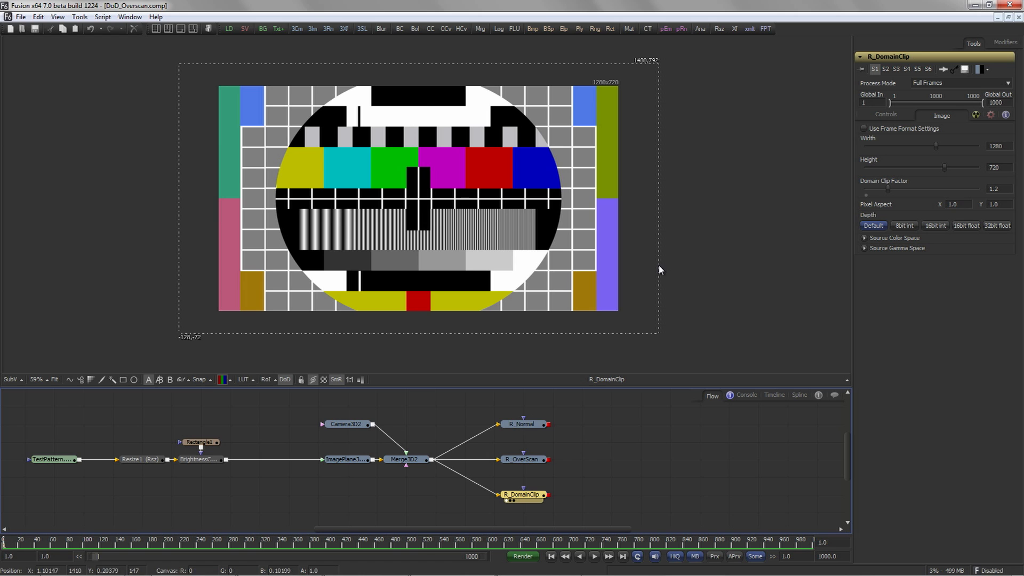
- View the R_Normal render of the test pattern and compare its domain with R_DomainClip
{"action": "left_click_drag", "start_coordinate": [553, 334], "coordinate": [560, 302]}
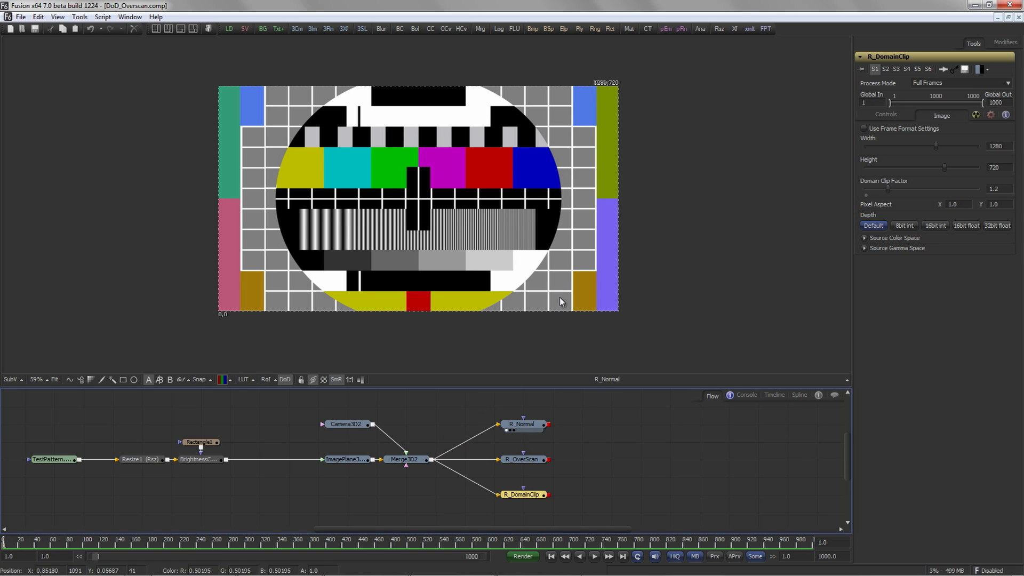
{"action": "left_click_drag", "start_coordinate": [535, 492], "coordinate": [560, 298]}
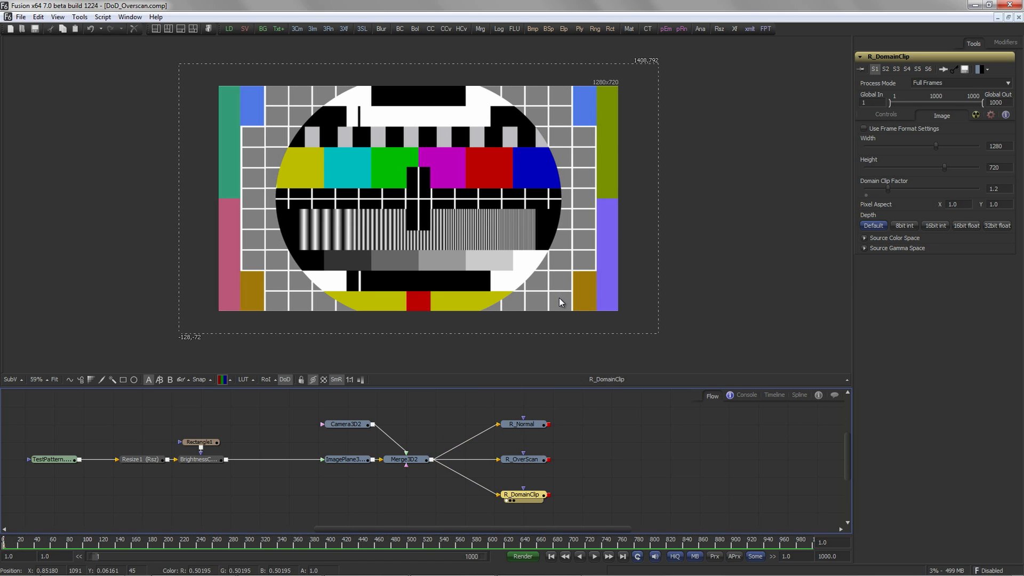
- Add a Transform tool after R_DomainClip, view it and test scaling and shifting the test pattern
{"action": "left_click", "coordinate": [735, 29]}
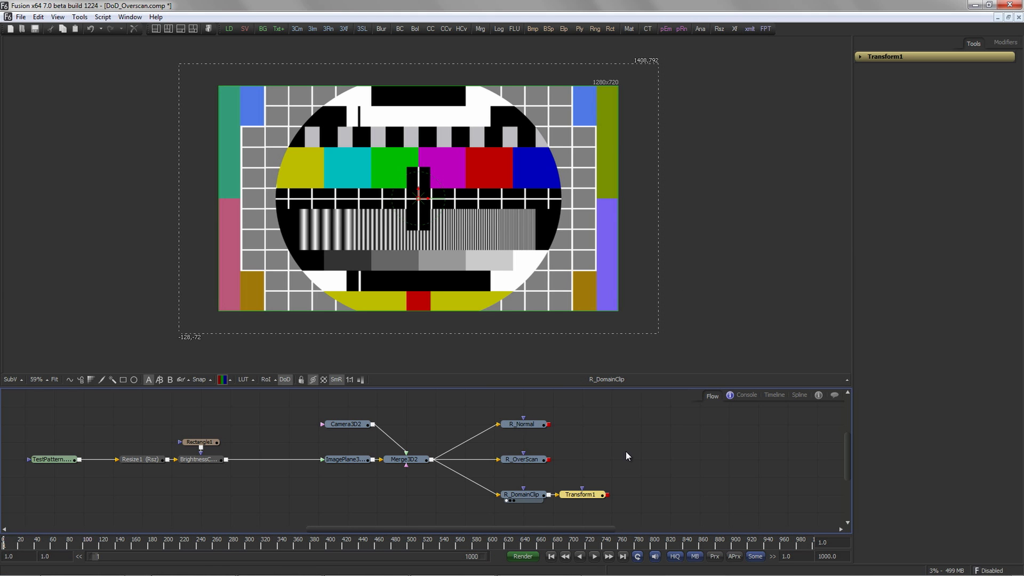
{"action": "left_click_drag", "start_coordinate": [596, 499], "coordinate": [593, 299]}
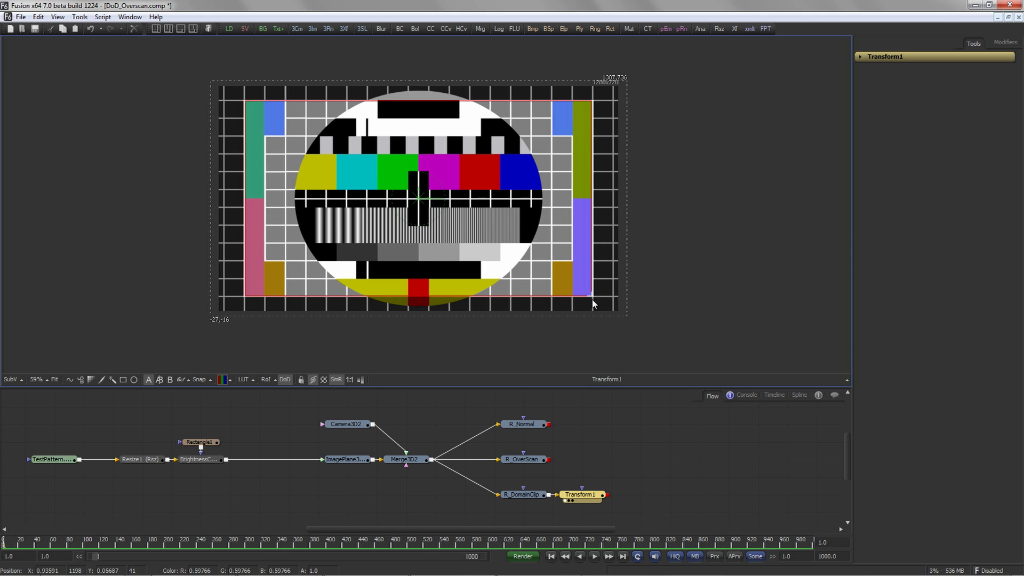
{"action": "key", "text": "ctrl+z"}
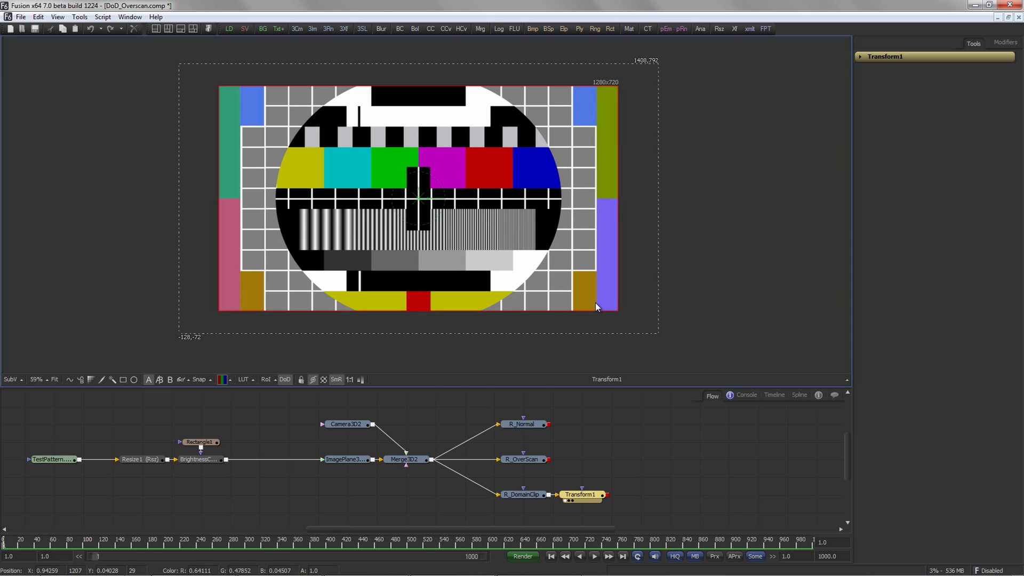
{"action": "mouse_move", "coordinate": [418, 200]}
{"action": "left_mouse_down"}
{"action": "mouse_move", "coordinate": [462, 172]}
{"action": "mouse_move", "coordinate": [427, 209]}
{"action": "left_mouse_up"}
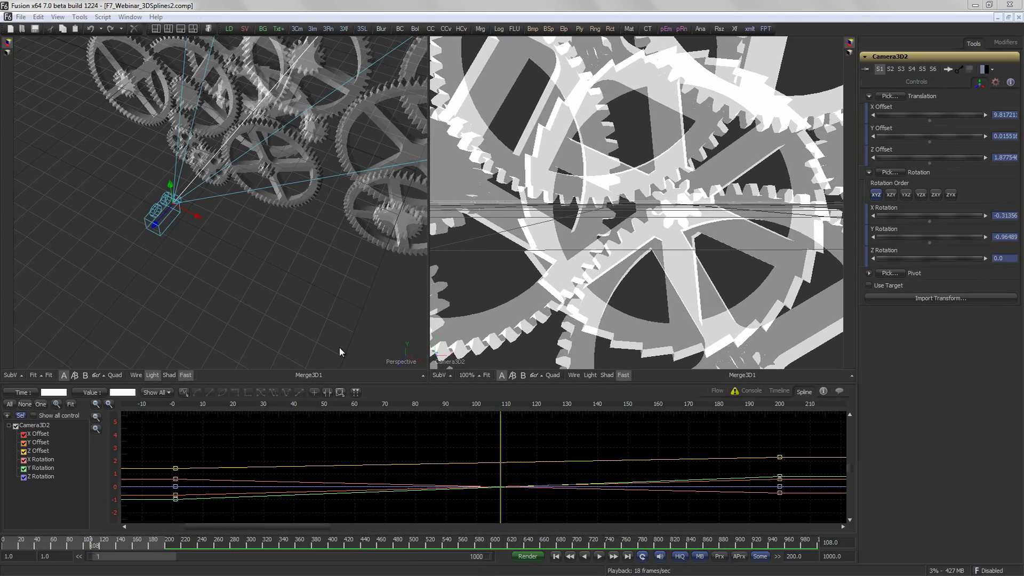
- Show the 3D motion path of Camera3D2 in the perspective view of the gears
{"action": "left_click_drag", "start_coordinate": [341, 271], "coordinate": [167, 266]}
{"action": "right_click", "coordinate": [147, 249]}
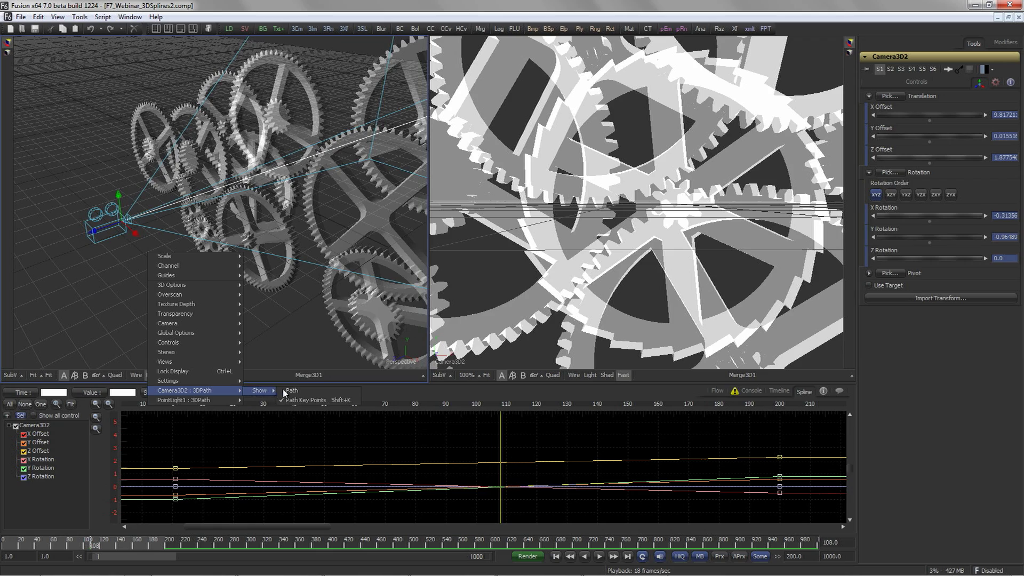
{"action": "left_click", "coordinate": [293, 392]}
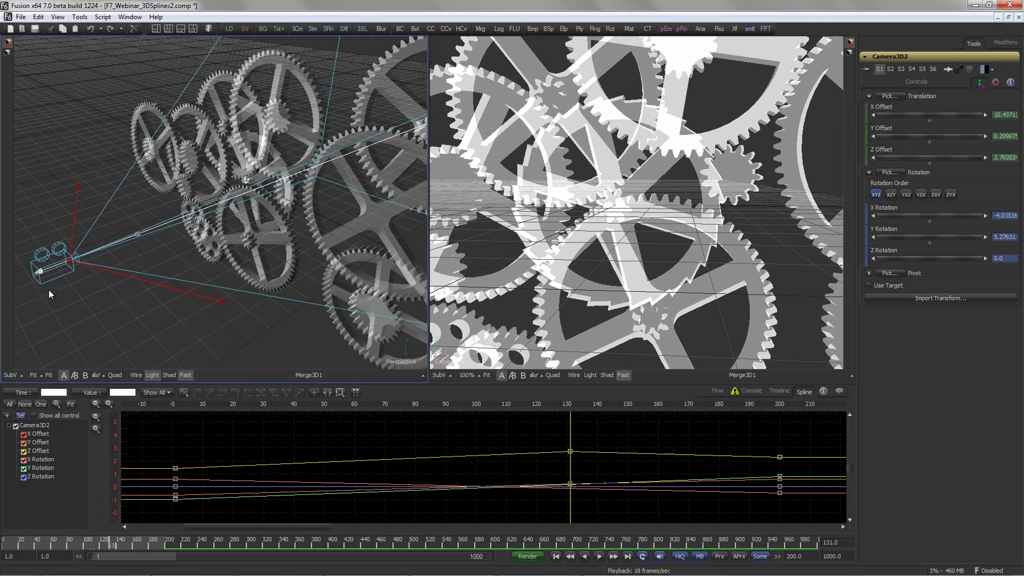
- Scrub the camera to frame 86 and examine its motion path and key points
{"action": "left_click_drag", "start_coordinate": [93, 541], "coordinate": [74, 475]}
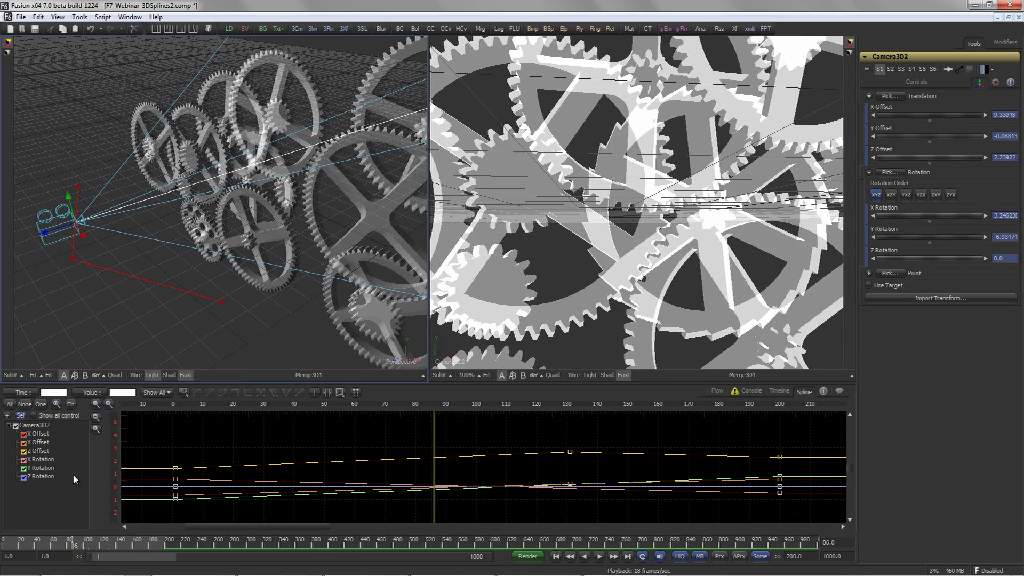
{"action": "left_click_drag", "start_coordinate": [83, 268], "coordinate": [92, 190]}
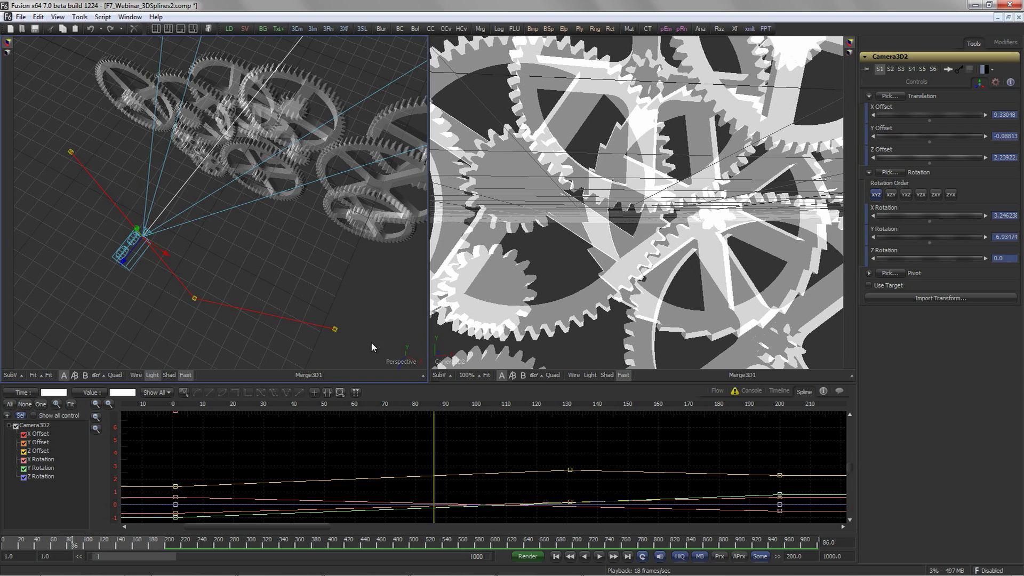
{"action": "key", "text": "ctrl+y"}
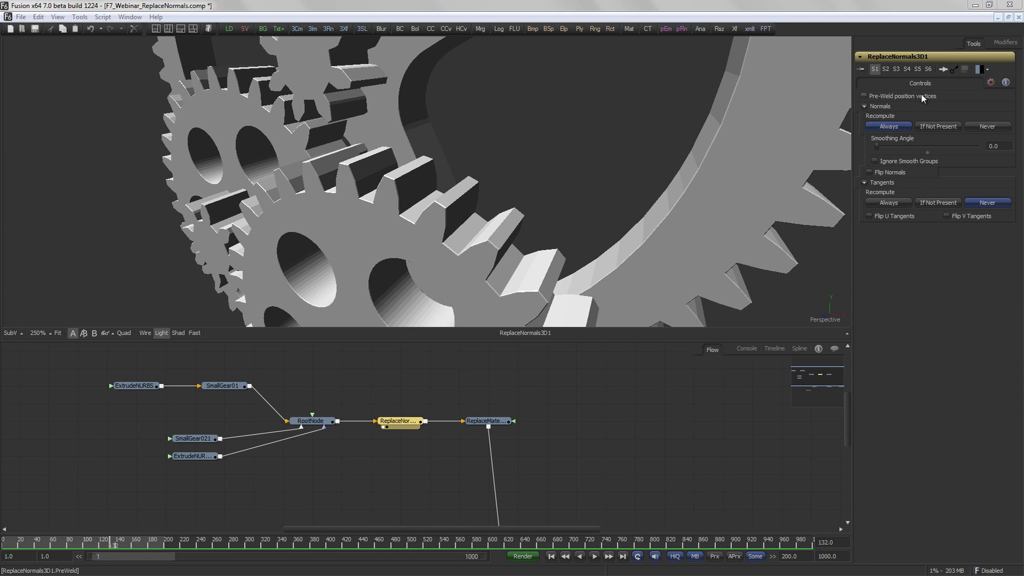
- Test pre-welding of position vertices on ReplaceNormals3D1, leave it off, and raise the gears' Smoothing Angle
{"action": "left_click", "coordinate": [923, 97]}
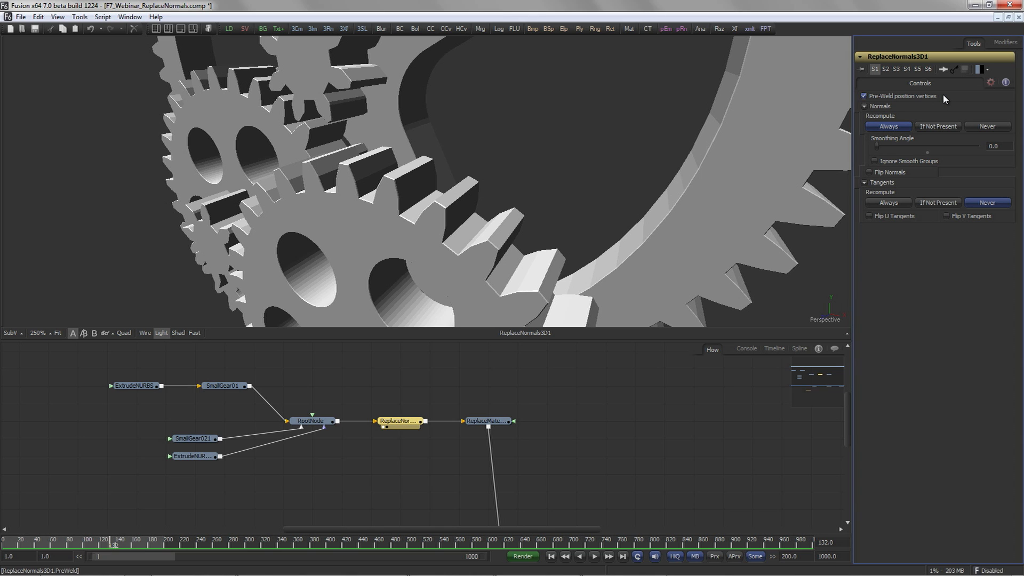
{"action": "left_click", "coordinate": [945, 93]}
{"action": "left_click_drag", "start_coordinate": [431, 284], "coordinate": [479, 217]}
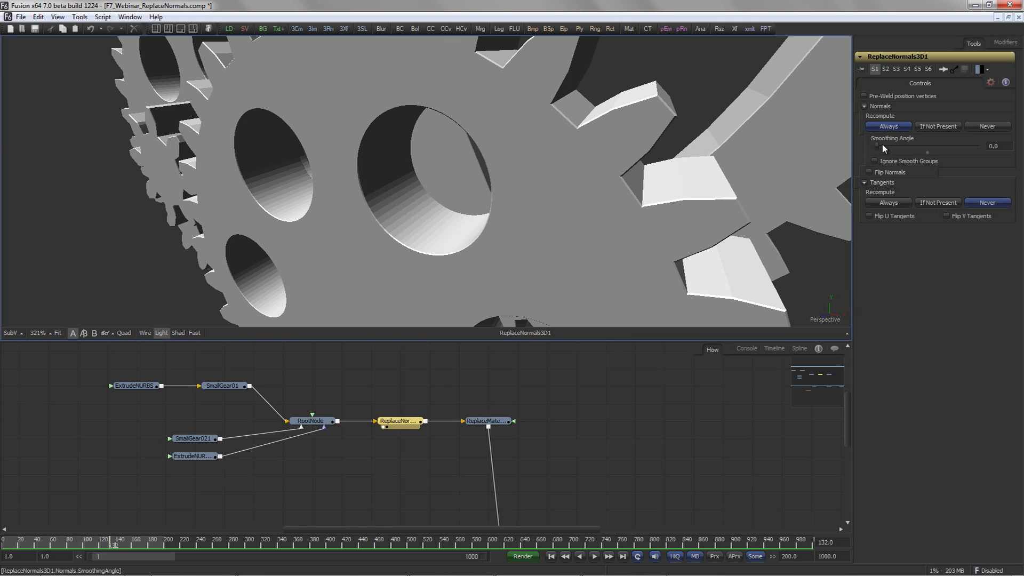
{"action": "left_click_drag", "start_coordinate": [881, 143], "coordinate": [975, 143]}
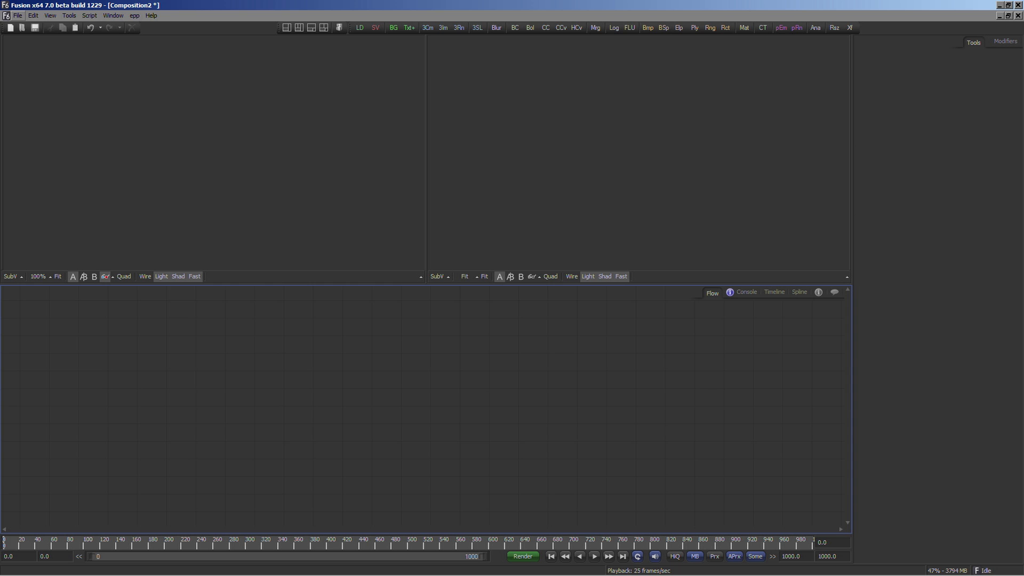
- Import the 3D scene crab_stereo_fbx3.fbx with its Take 001 animation, merging it into the existing document
{"action": "left_click", "coordinate": [18, 15]}
{"action": "mouse_move", "coordinate": [80, 118]}
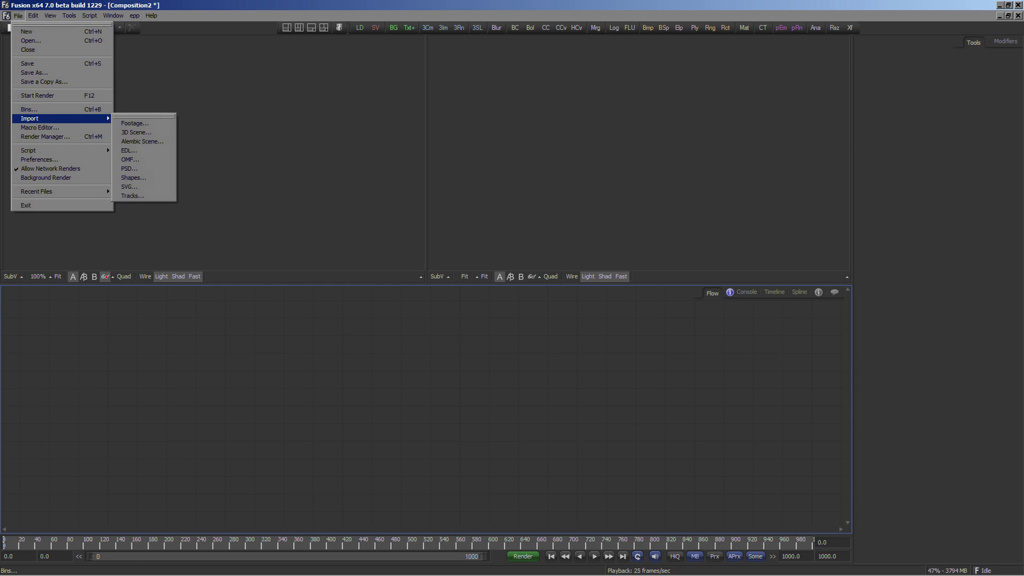
{"action": "left_click", "coordinate": [136, 132]}
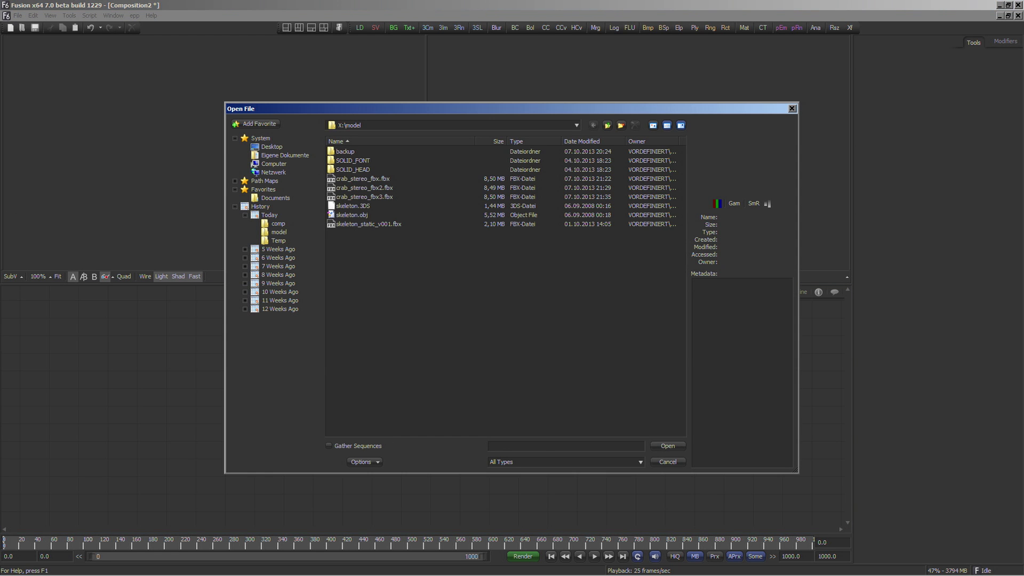
{"action": "double_click", "coordinate": [360, 196]}
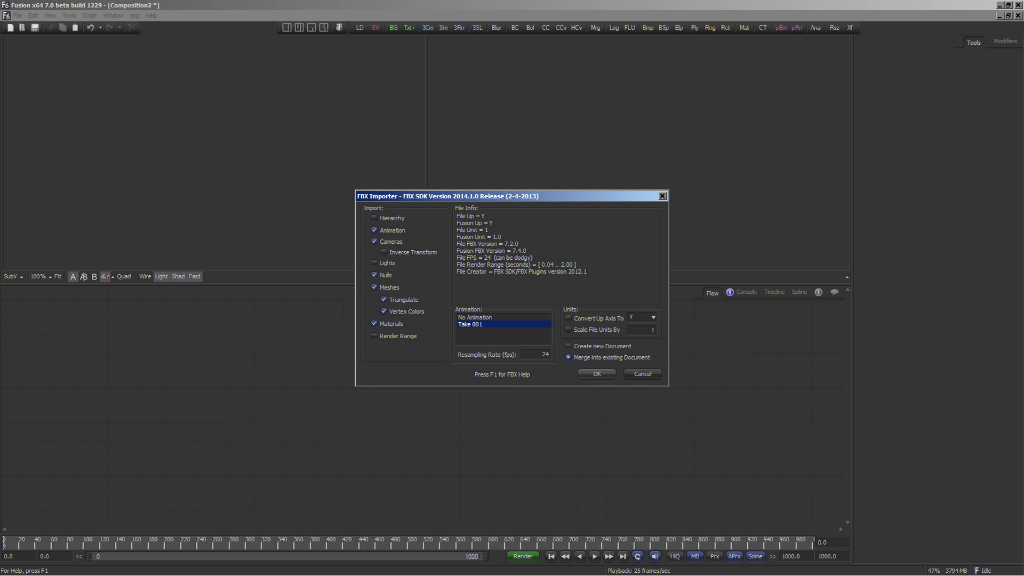
{"action": "key", "text": "Return"}
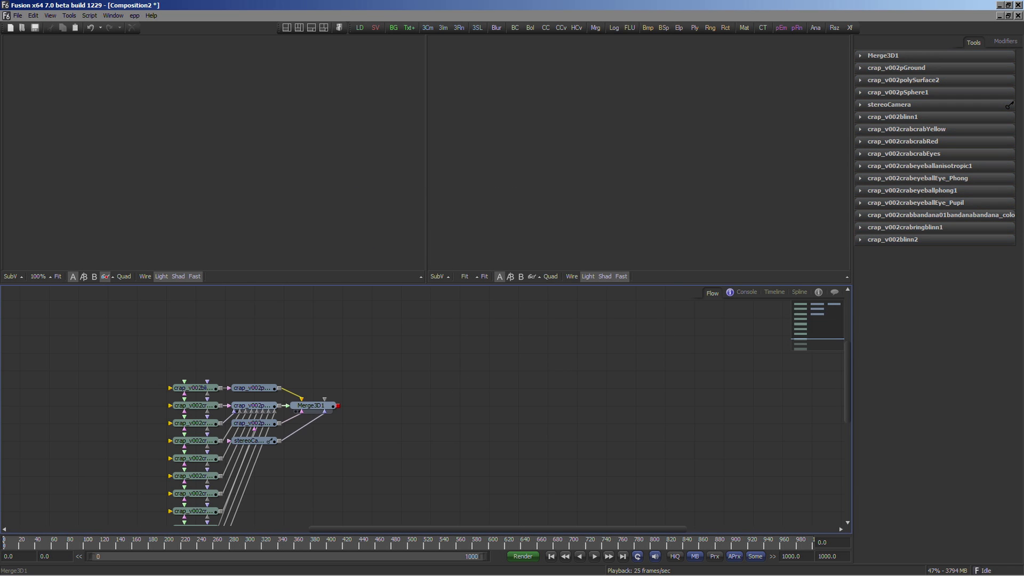
- Display the crab scene from Merge3D1 through stereoCamera in one view and expand that camera's Stereo settings
{"action": "left_click_drag", "start_coordinate": [312, 406], "coordinate": [512, 213]}
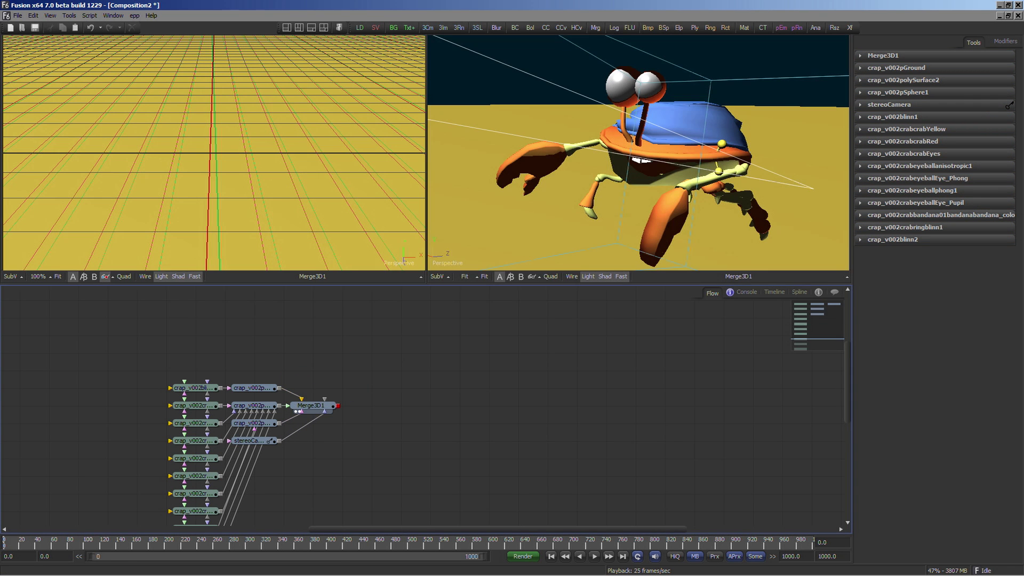
{"action": "right_click", "coordinate": [399, 263]}
{"action": "left_click", "coordinate": [411, 268]}
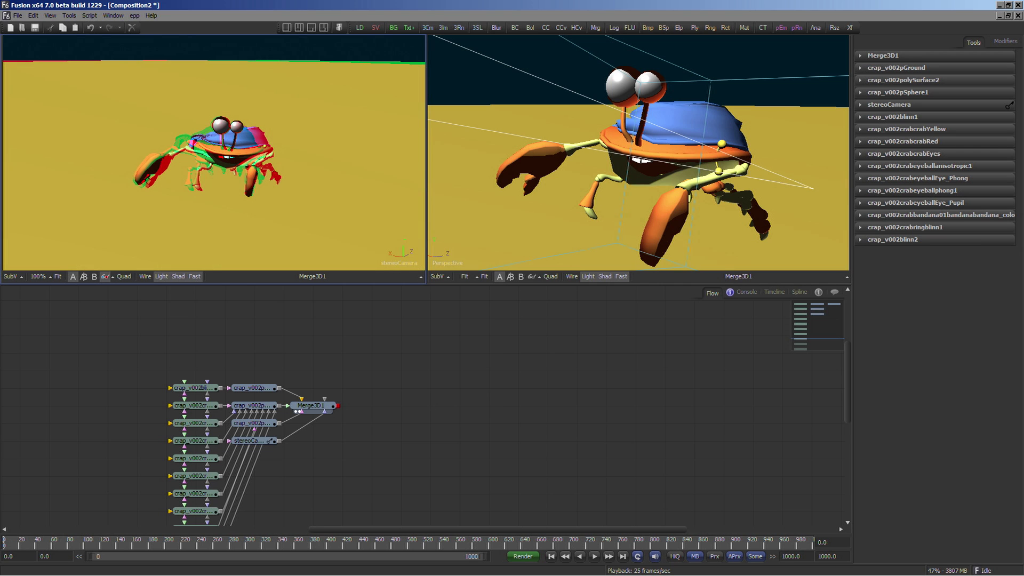
{"action": "left_click", "coordinate": [249, 440]}
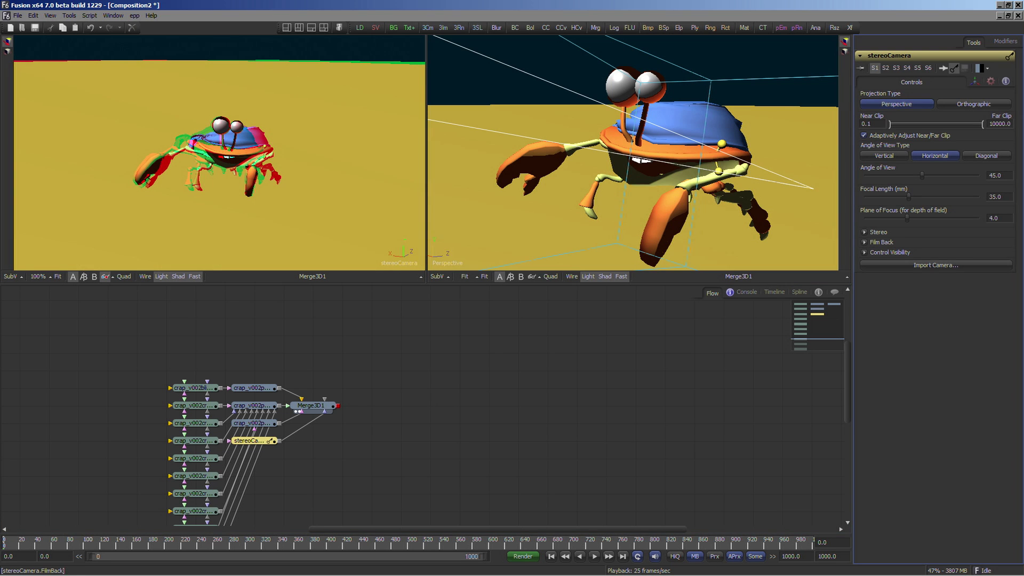
{"action": "left_click", "coordinate": [878, 232]}
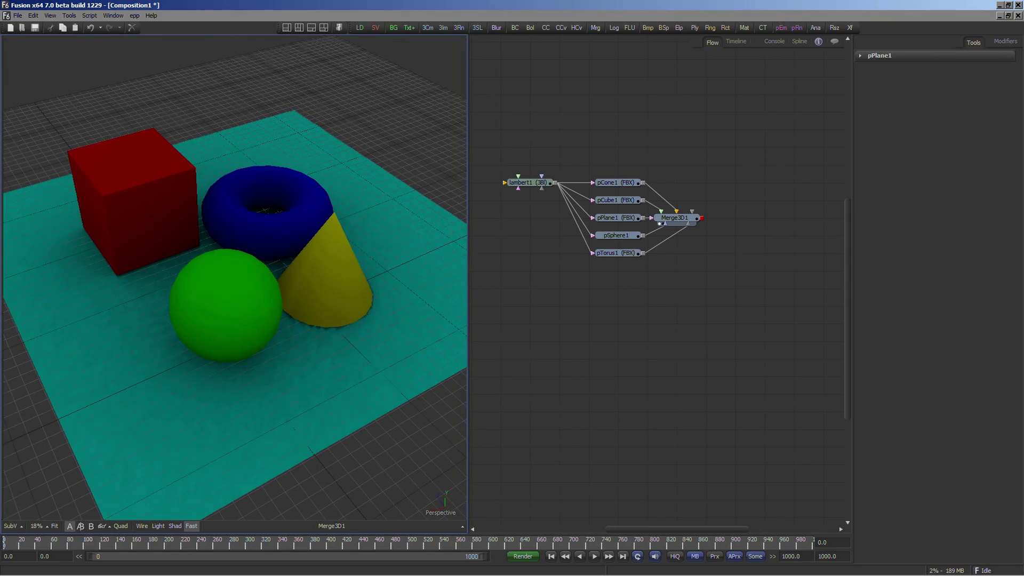
- Try moving the green sphere along its X axis in the 3D view, and undo the move
{"action": "left_click", "coordinate": [225, 305]}
{"action": "left_click_drag", "start_coordinate": [208, 313], "coordinate": [30, 388]}
{"action": "key", "text": "ctrl+z"}
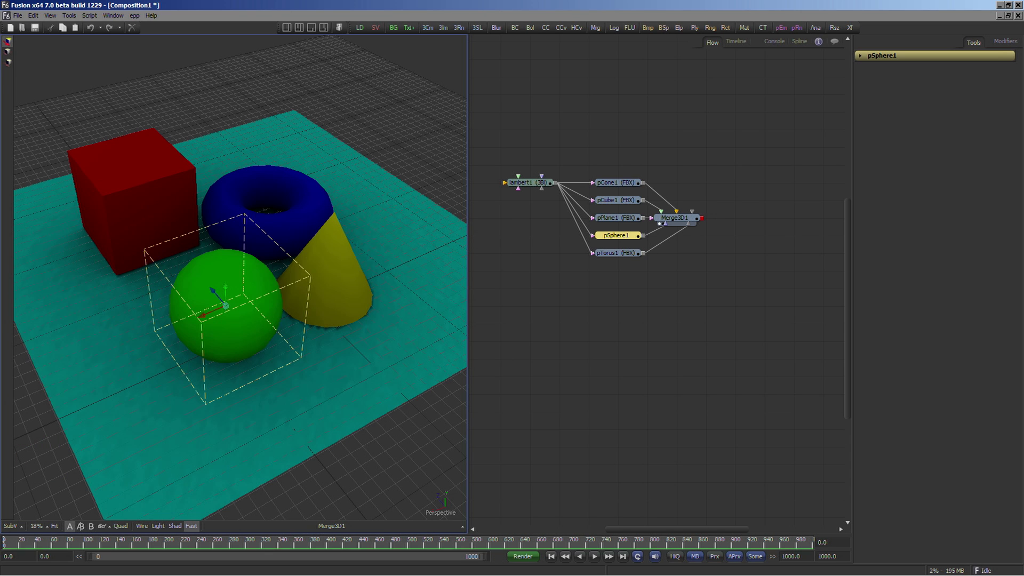
{"action": "left_click", "coordinate": [660, 320]}
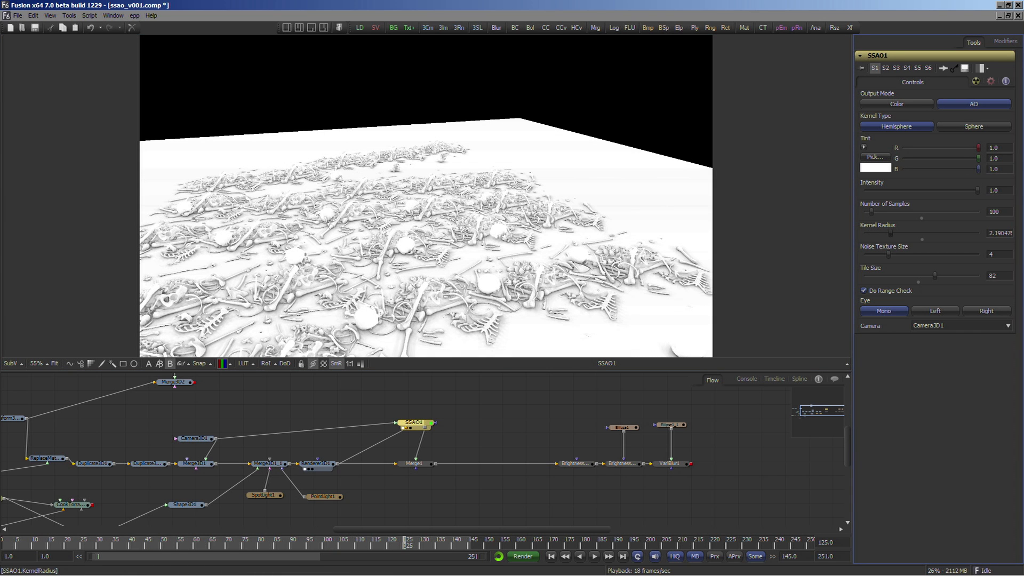
- Increase the Kernel Radius of SSAO1 slightly and view the BrightnessContrast2 output
{"action": "left_click_drag", "start_coordinate": [891, 233], "coordinate": [891, 233]}
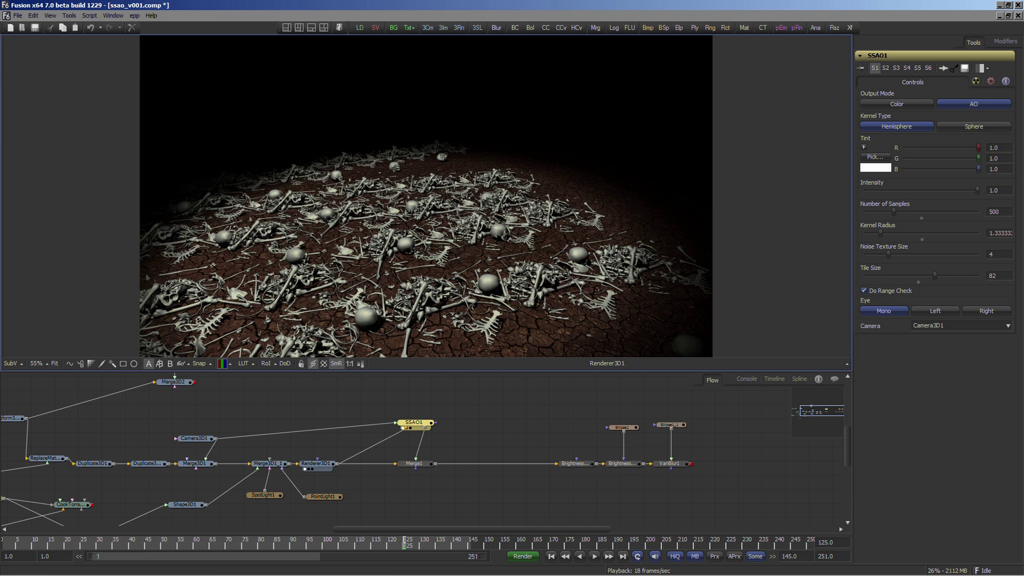
{"action": "left_click_drag", "start_coordinate": [622, 464], "coordinate": [592, 305]}
- Lower the Blend of Merge1 to 0.0 and raise it again to compare the bones with and without ambient occlusion
{"action": "left_click", "coordinate": [414, 463]}
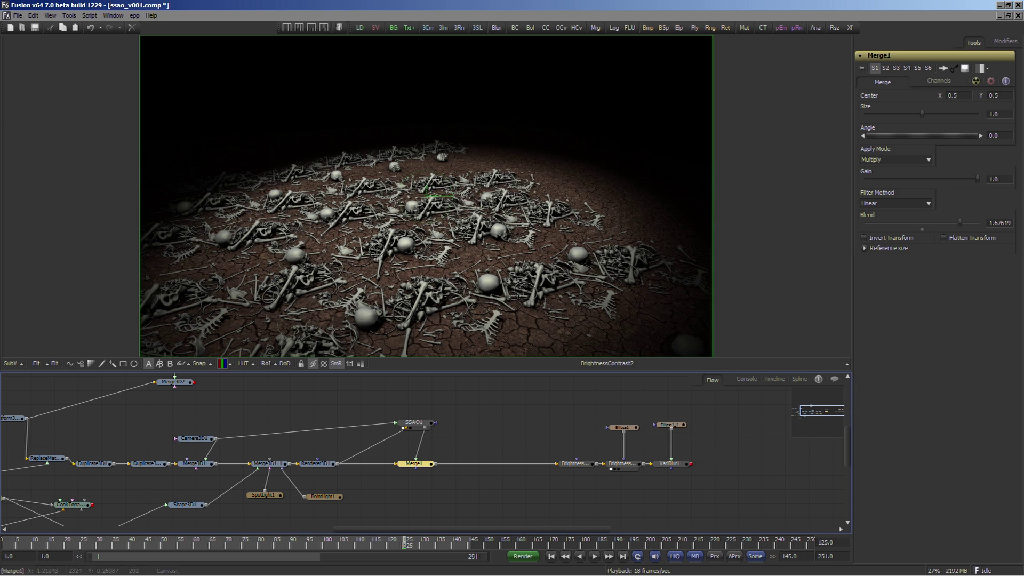
{"action": "left_click_drag", "start_coordinate": [906, 222], "coordinate": [881, 223]}
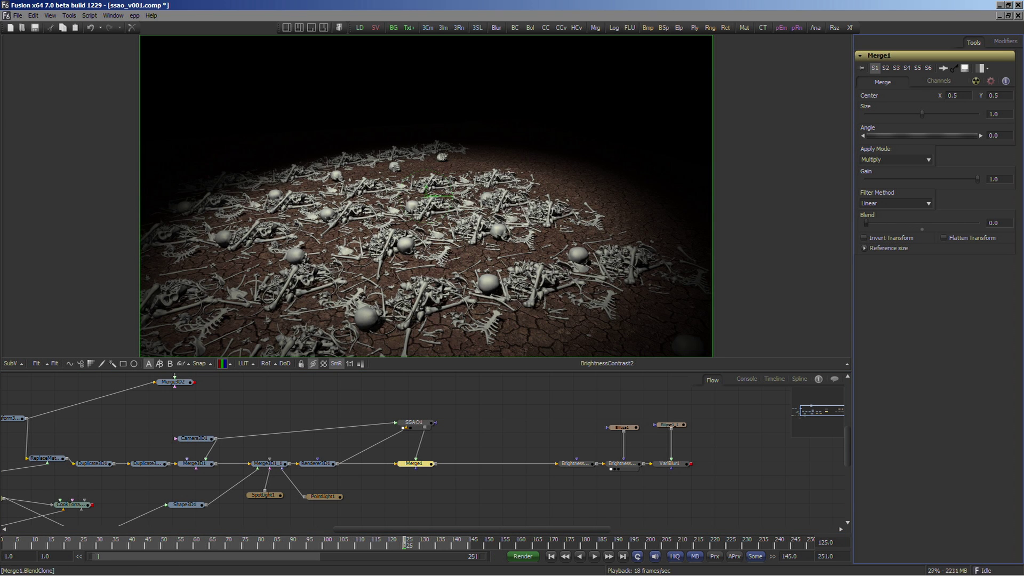
{"action": "left_click_drag", "start_coordinate": [914, 223], "coordinate": [959, 223]}
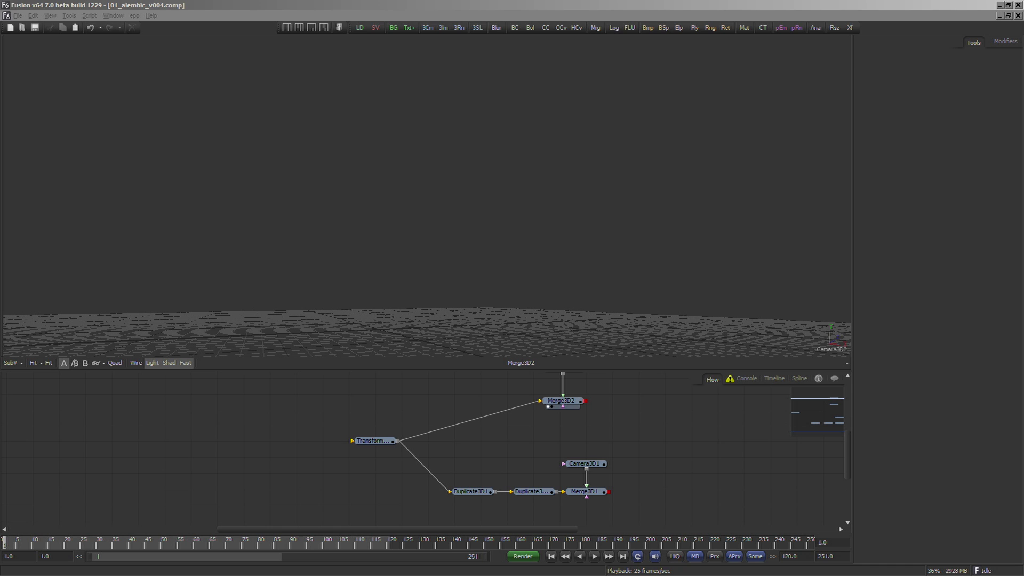
- Import the Alembic skeleton scene with cameras, points and meshes at 12 fps resampling, merging it into the existing document
{"action": "left_click", "coordinate": [18, 16]}
{"action": "mouse_move", "coordinate": [60, 119]}
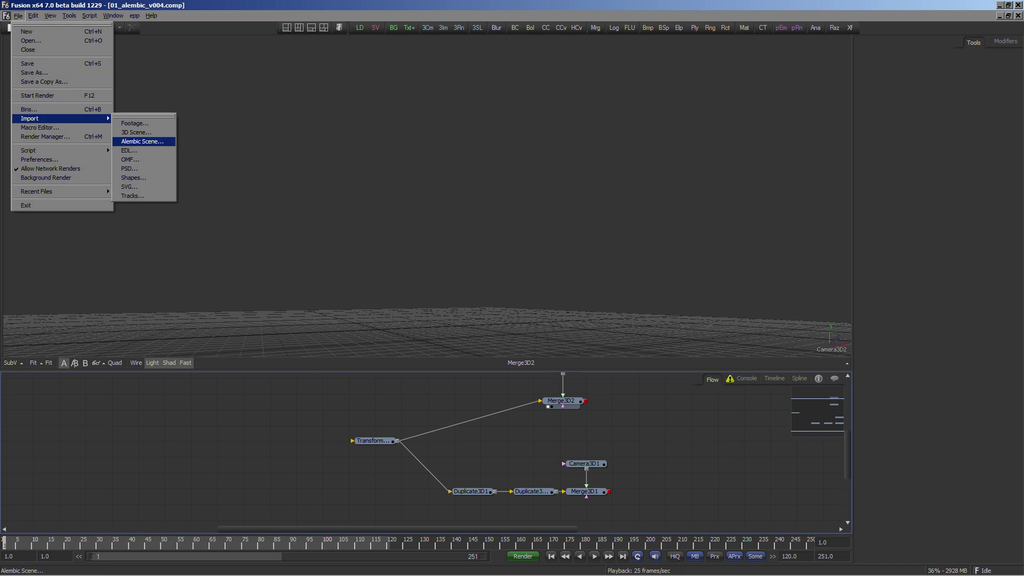
{"action": "left_click", "coordinate": [142, 141]}
{"action": "double_click", "coordinate": [352, 259]}
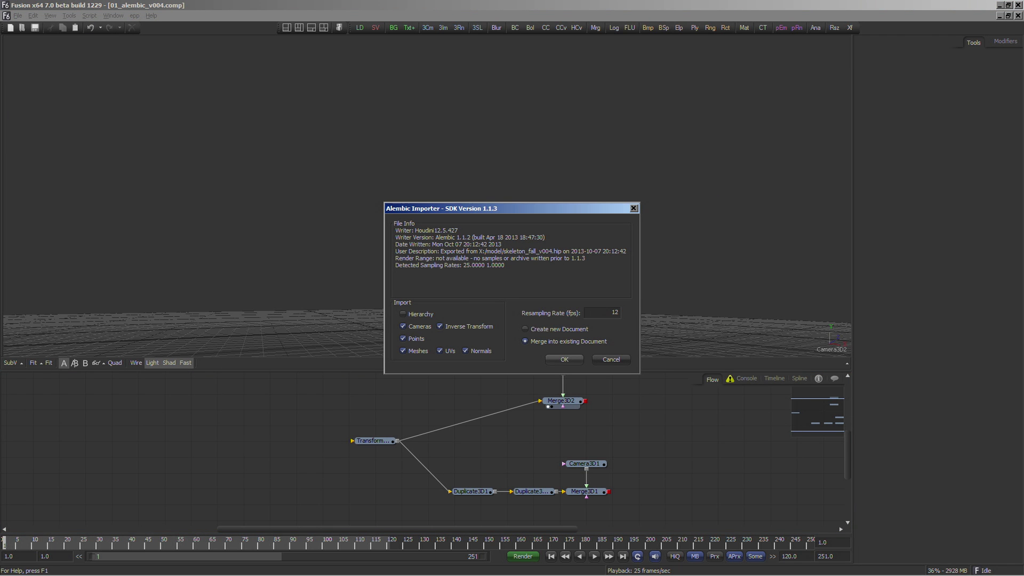
{"action": "left_click", "coordinate": [564, 359]}
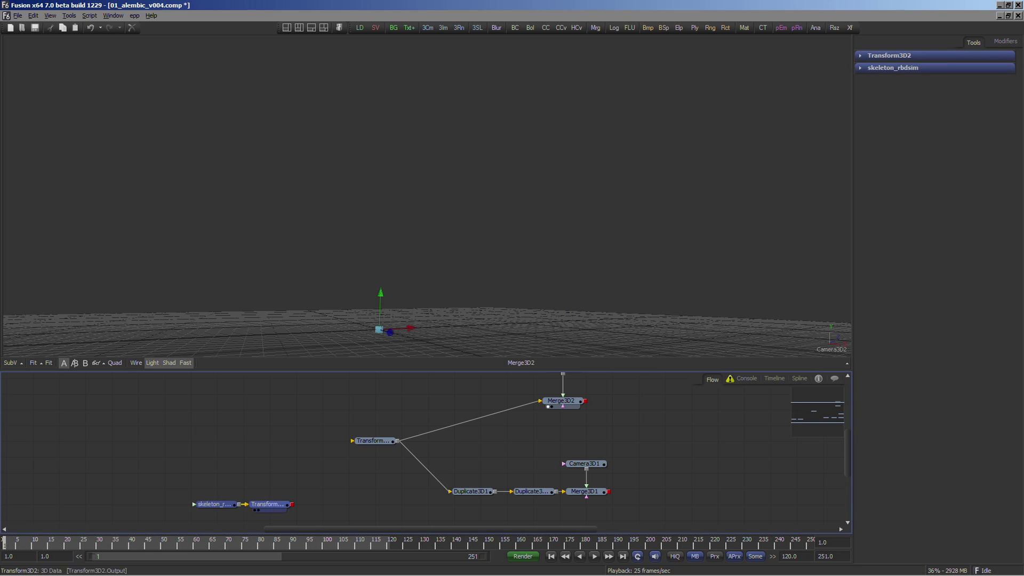
- Connect the imported Transform3D2 to the existing Transform tool that feeds Merge3D2, and align the skeleton nodes beside it
{"action": "left_click_drag", "start_coordinate": [270, 504], "coordinate": [373, 441]}
{"action": "left_click", "coordinate": [286, 441]}
{"action": "key", "text": "Escape"}
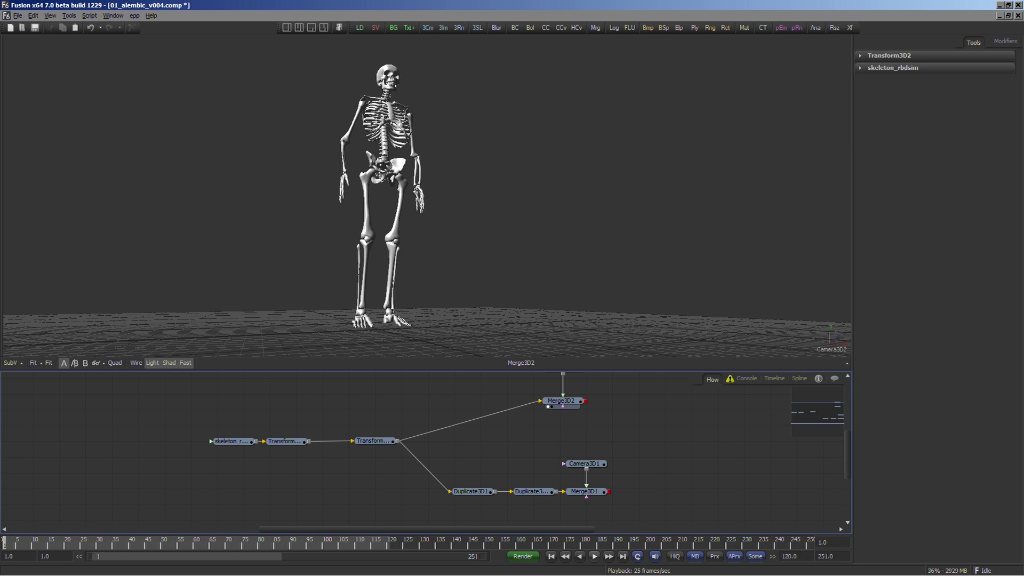
- Play and scrub the skeleton's collapse animation, and return to the first frame
{"action": "key", "text": "space"}
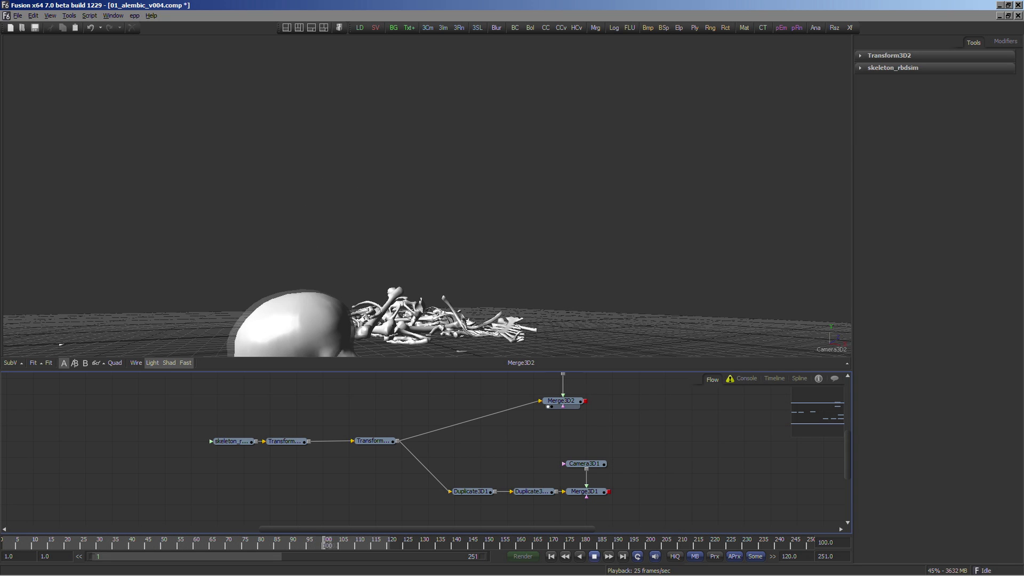
{"action": "key", "text": "space"}
{"action": "left_click_drag", "start_coordinate": [338, 542], "coordinate": [262, 543]}
{"action": "left_click", "coordinate": [551, 556]}
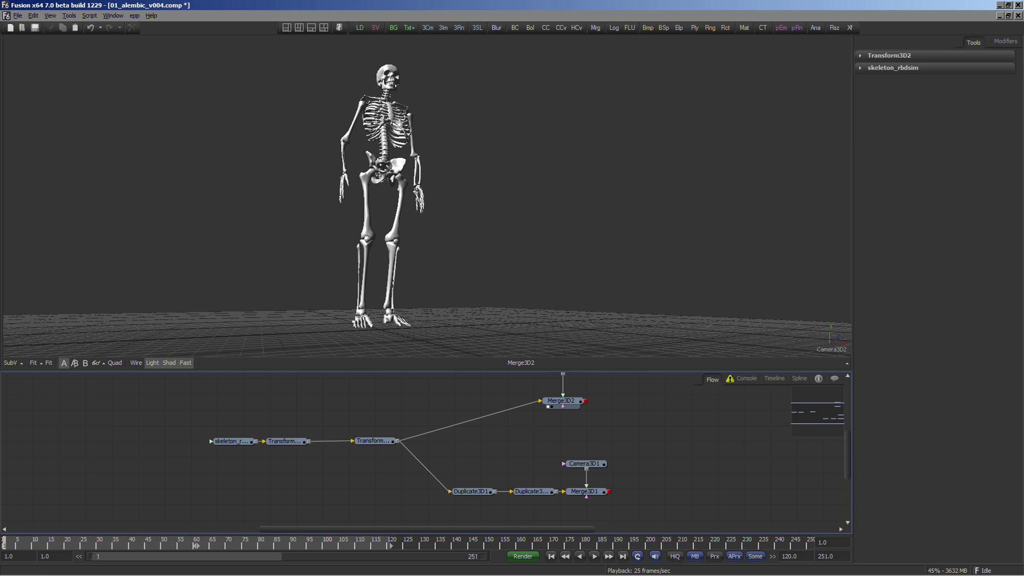
- Set the end of the render range to frame 145
{"action": "double_click", "coordinate": [789, 556]}
{"action": "type", "text": "145"}
{"action": "key", "text": "Return"}
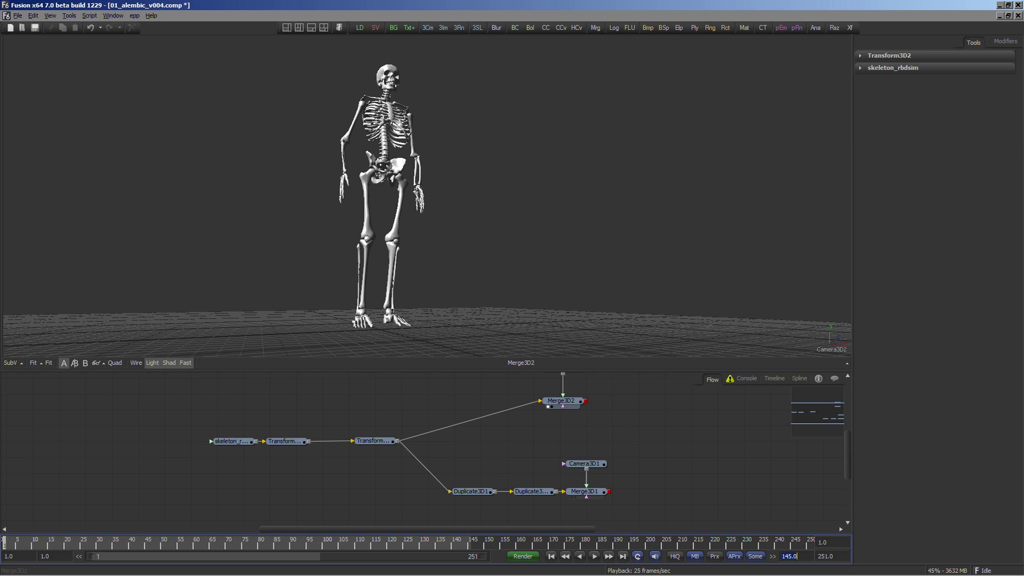
- Display Merge3D1 with the duplicated skeletons and view it through Camera3D1
{"action": "left_click", "coordinate": [585, 491]}
{"action": "key", "text": "1"}
{"action": "right_click", "coordinate": [825, 349]}
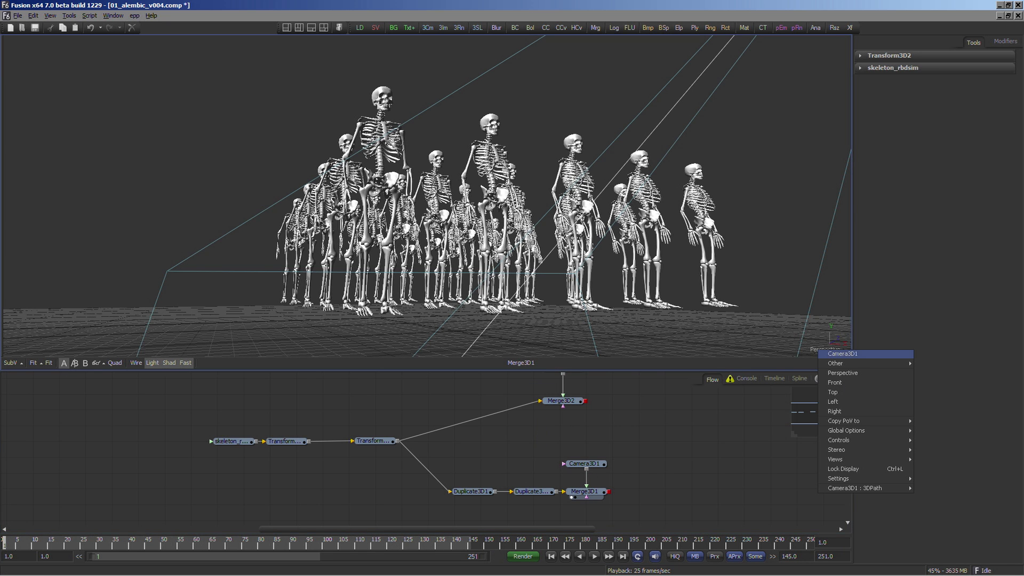
{"action": "left_click", "coordinate": [853, 355]}
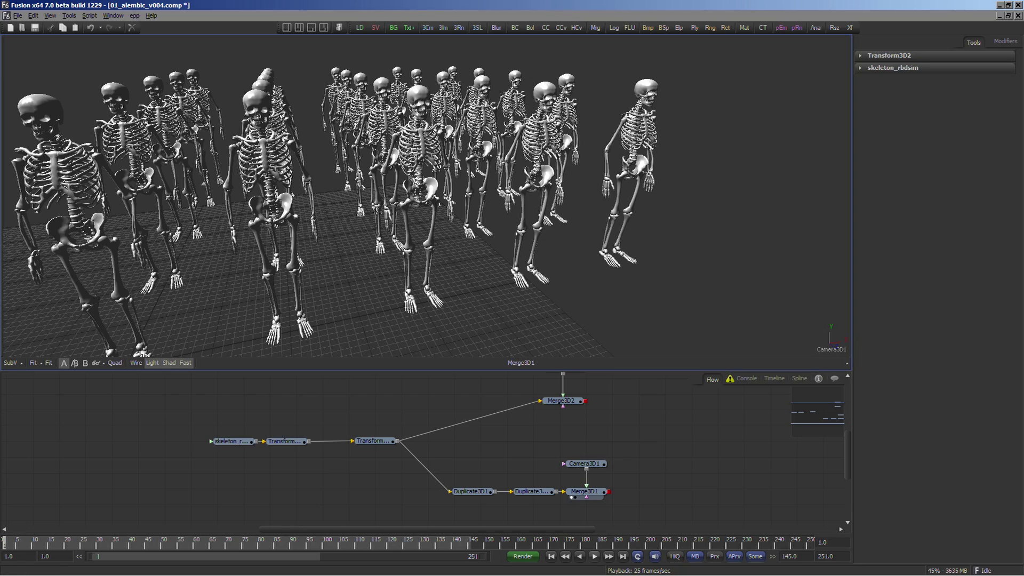
- Play the collapse animation of the duplicated skeletons, stop it, and scrub to about frame 102
{"action": "key", "text": "space"}
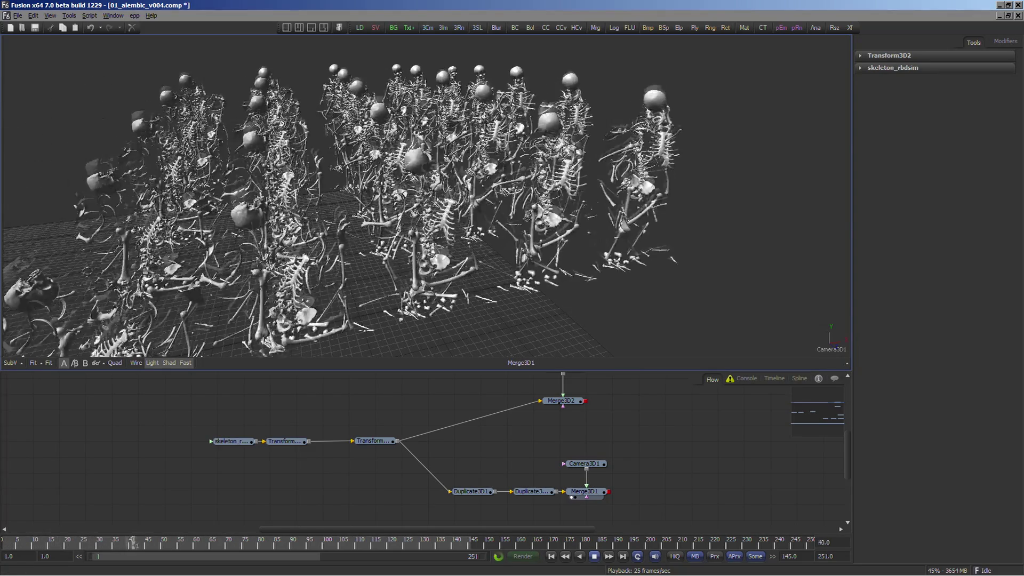
{"action": "key", "text": "space"}
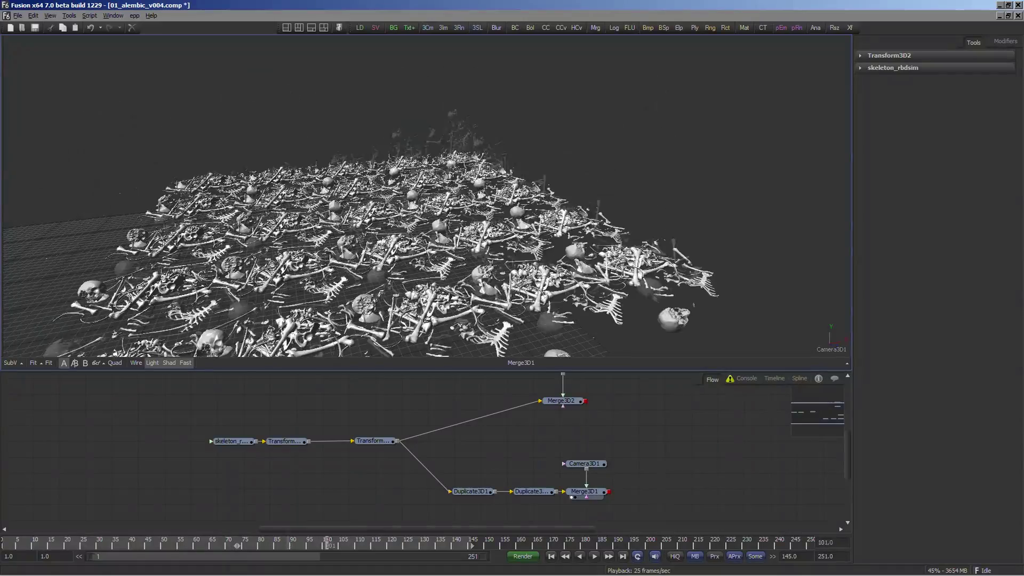
{"action": "left_click_drag", "start_coordinate": [55, 543], "coordinate": [330, 543]}
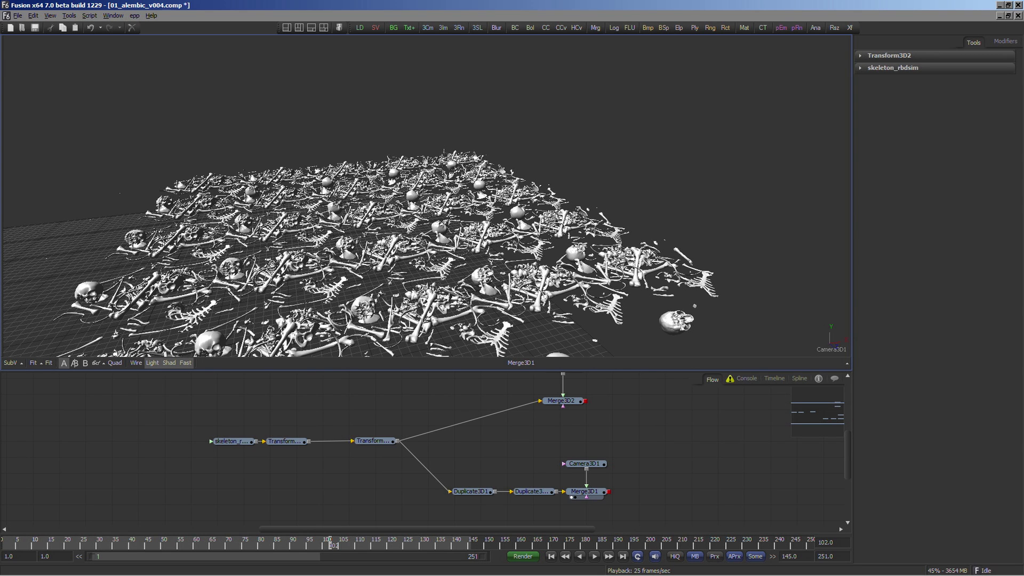
- Switch to the 01_alembic_skull_v001.comp composition, then play and scrub its skull animation
{"action": "left_click", "coordinate": [113, 15]}
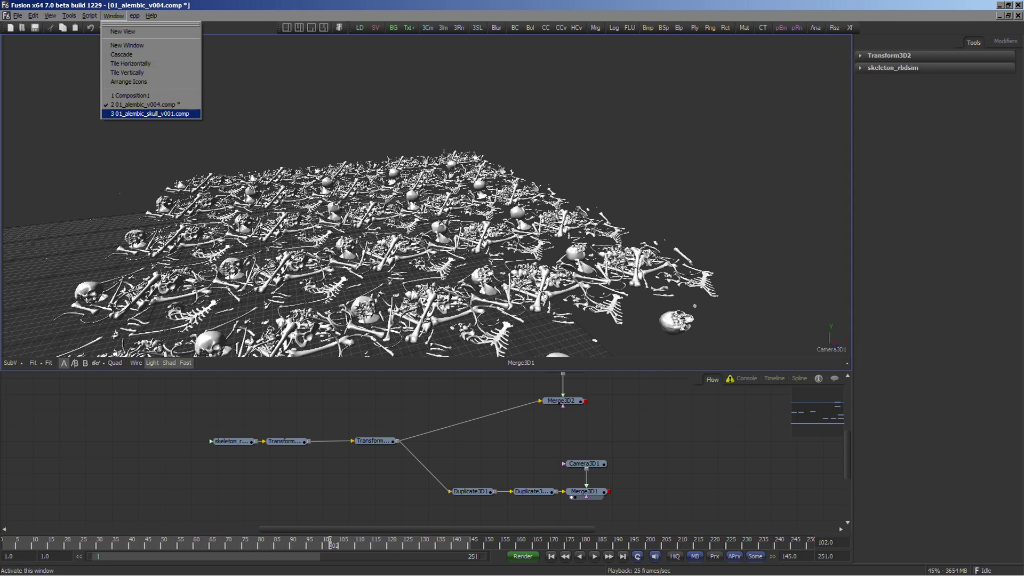
{"action": "left_click", "coordinate": [140, 113]}
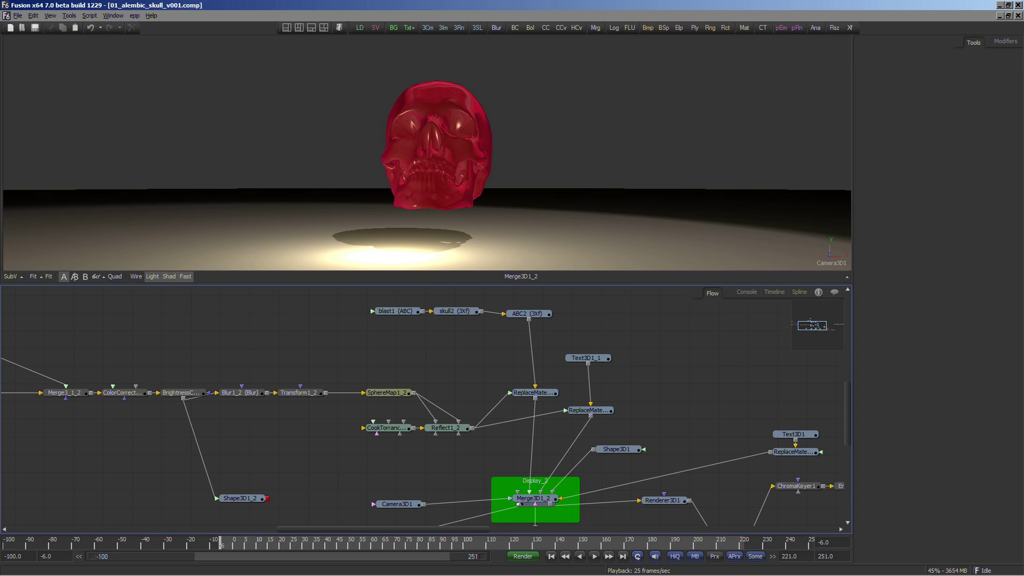
{"action": "key", "text": "space"}
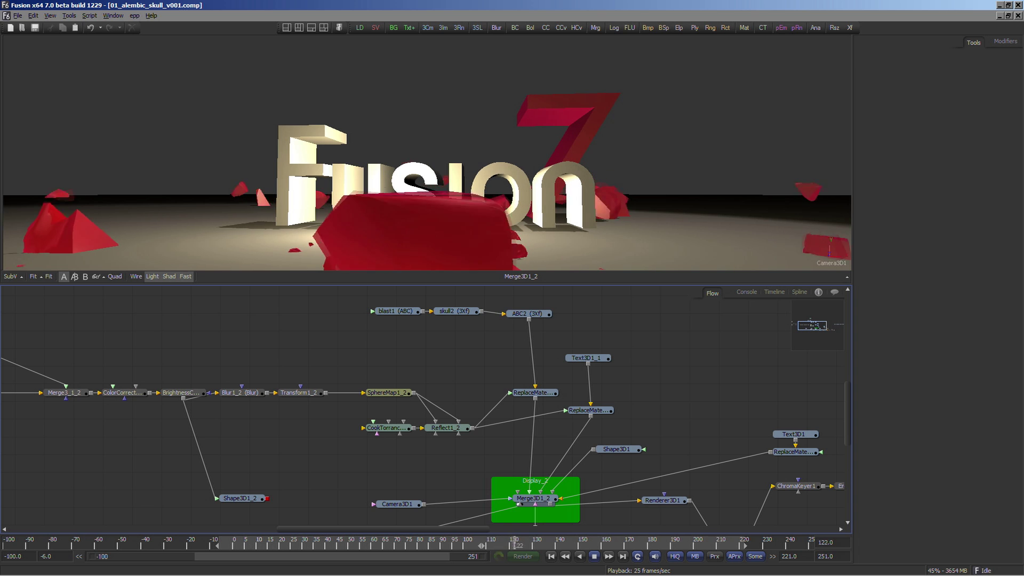
{"action": "key", "text": "space"}
{"action": "left_click_drag", "start_coordinate": [532, 543], "coordinate": [379, 543]}
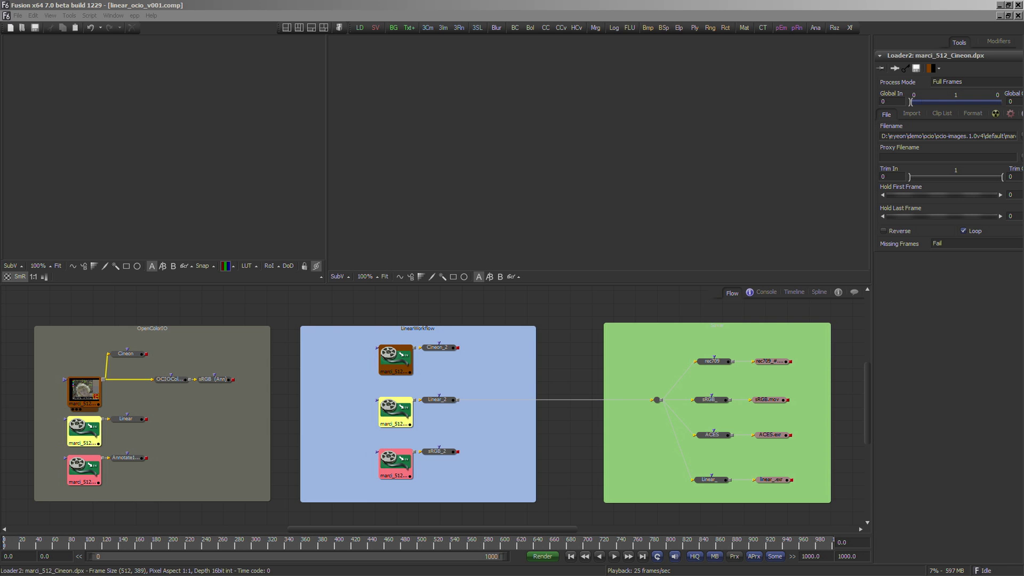
- Display the marci_512_Cineon.dpx loader and load srgb.spi1d as the OCIO file transform LUT for the Linear view
{"action": "left_click_drag", "start_coordinate": [84, 390], "coordinate": [153, 116]}
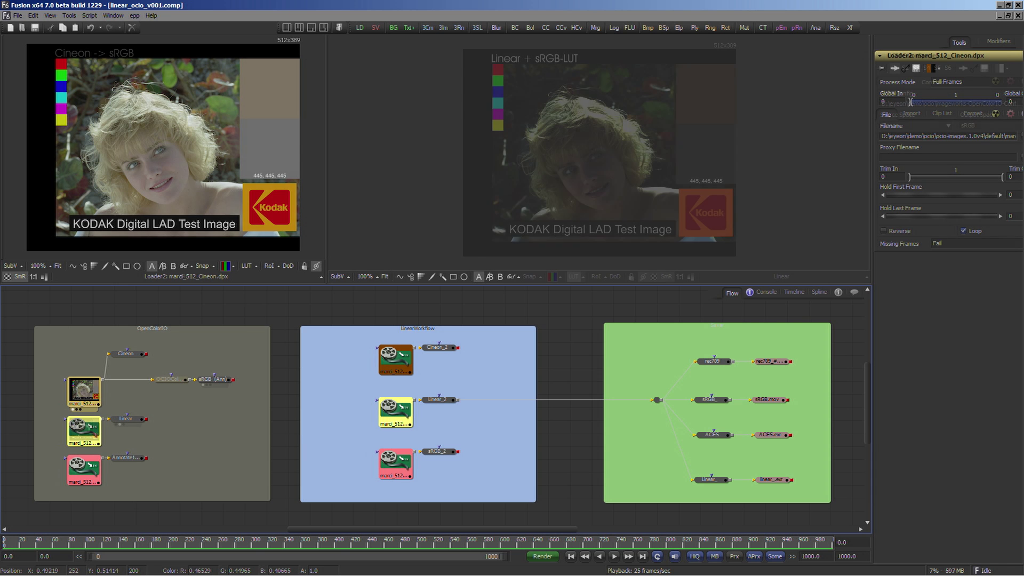
{"action": "left_click", "coordinate": [499, 263]}
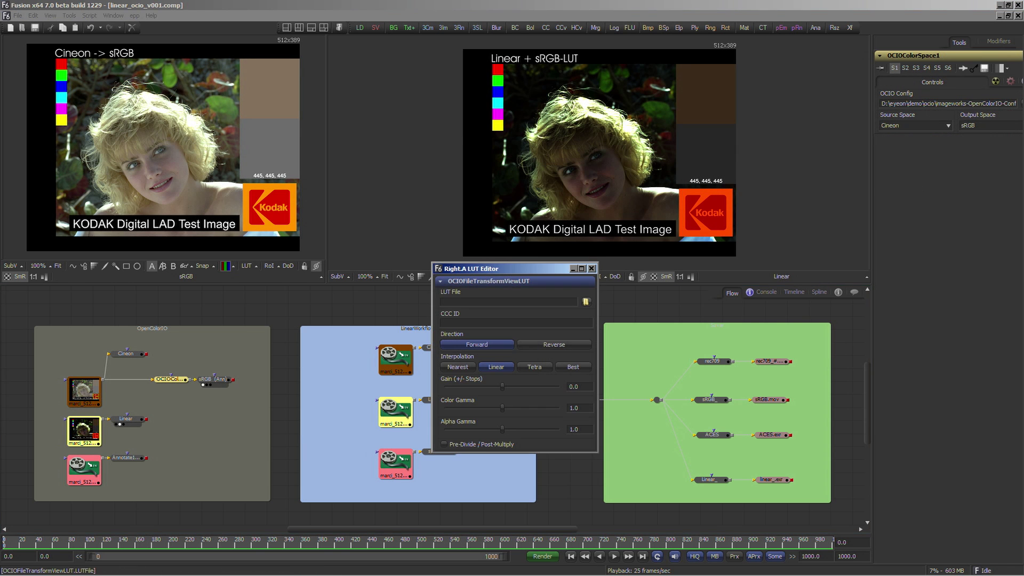
{"action": "left_click", "coordinate": [585, 302]}
{"action": "double_click", "coordinate": [340, 151]}
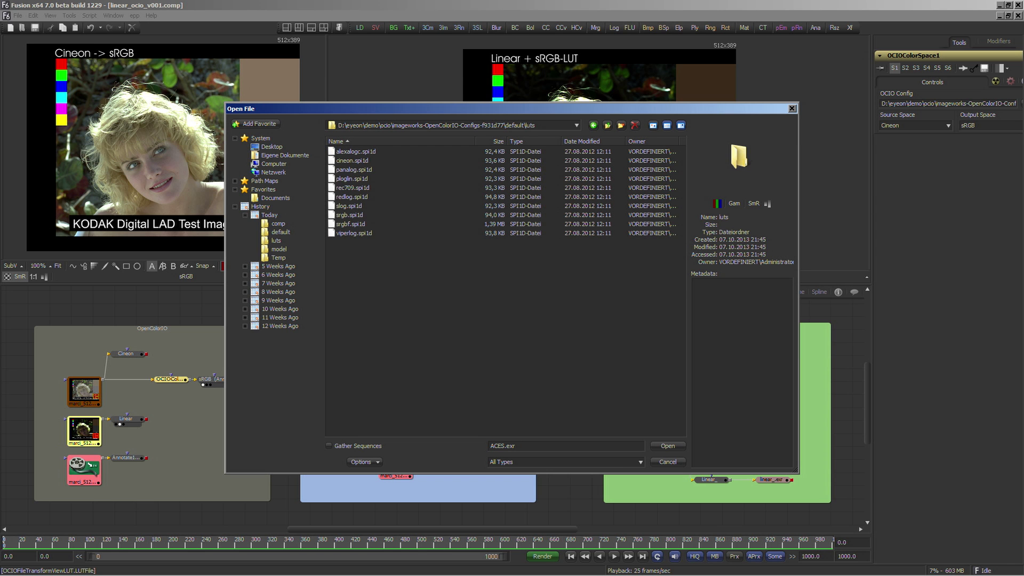
{"action": "double_click", "coordinate": [350, 215]}
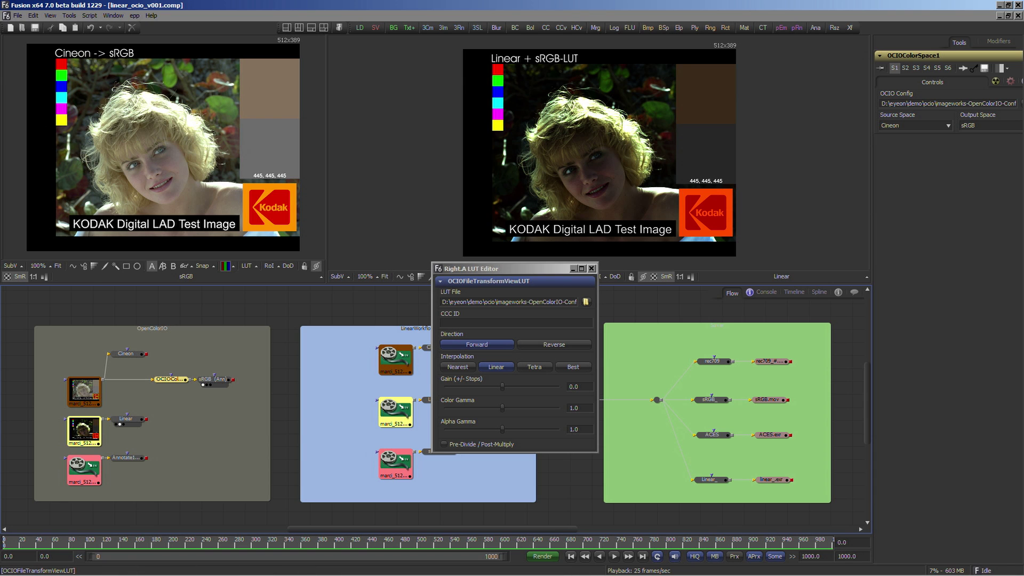
- Set the OCIO view LUT's direction to Reverse and enable the LUT on the Linear view
{"action": "left_click", "coordinate": [554, 344]}
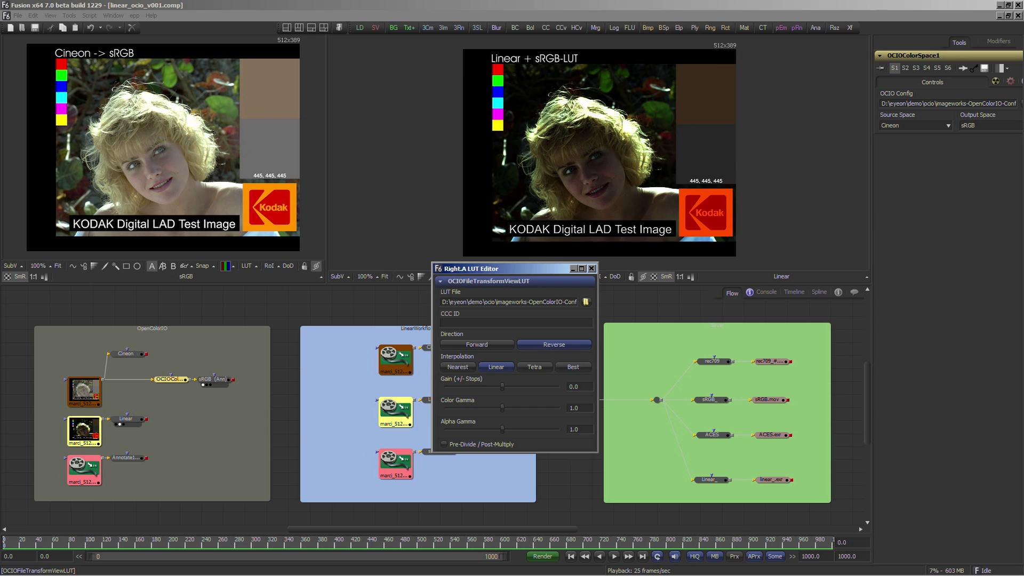
{"action": "left_click", "coordinate": [591, 268]}
{"action": "left_click", "coordinate": [574, 276]}
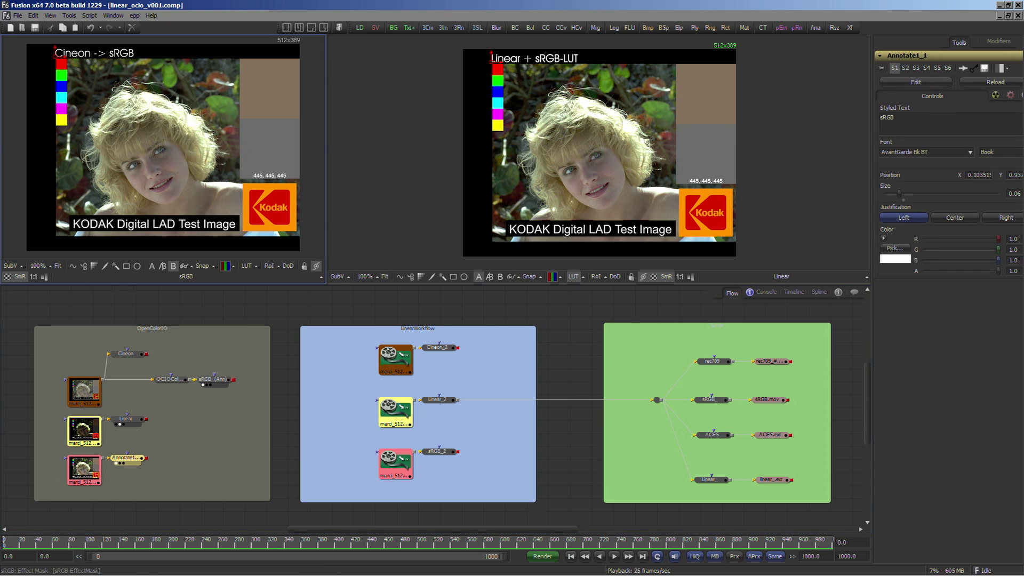
- Examine the import gamma settings of the Cineon loader in the LinearWorkflow group and select its Cineon_2 annotation
{"action": "left_click", "coordinate": [213, 379]}
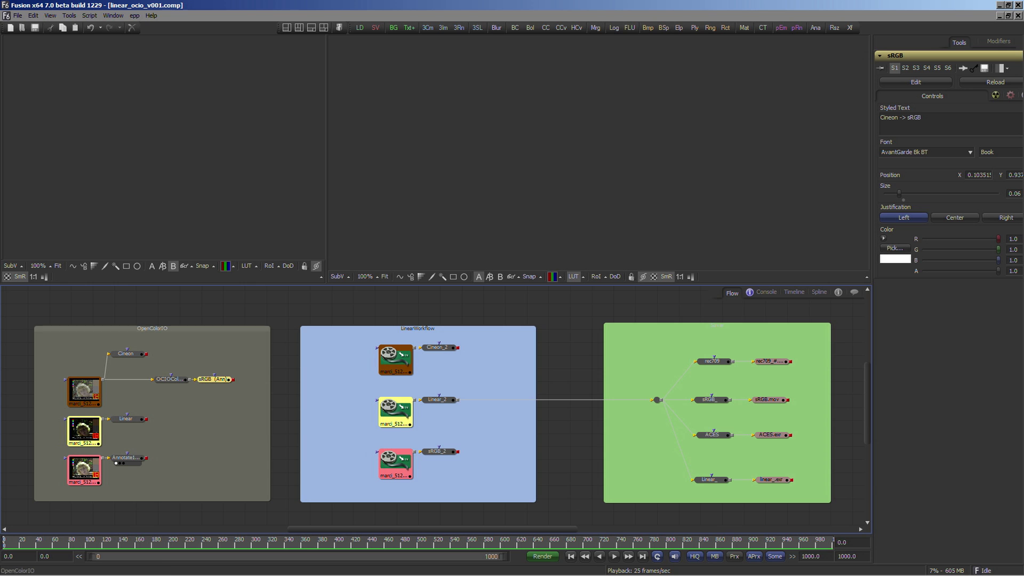
{"action": "left_click_drag", "start_coordinate": [571, 374], "coordinate": [389, 359]}
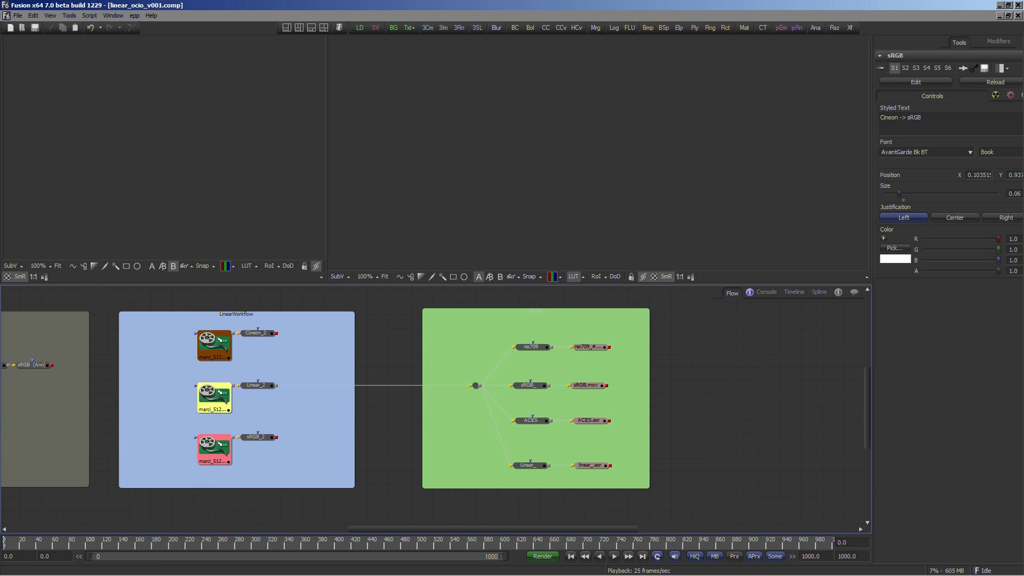
{"action": "left_click", "coordinate": [215, 346]}
{"action": "left_click", "coordinate": [214, 347]}
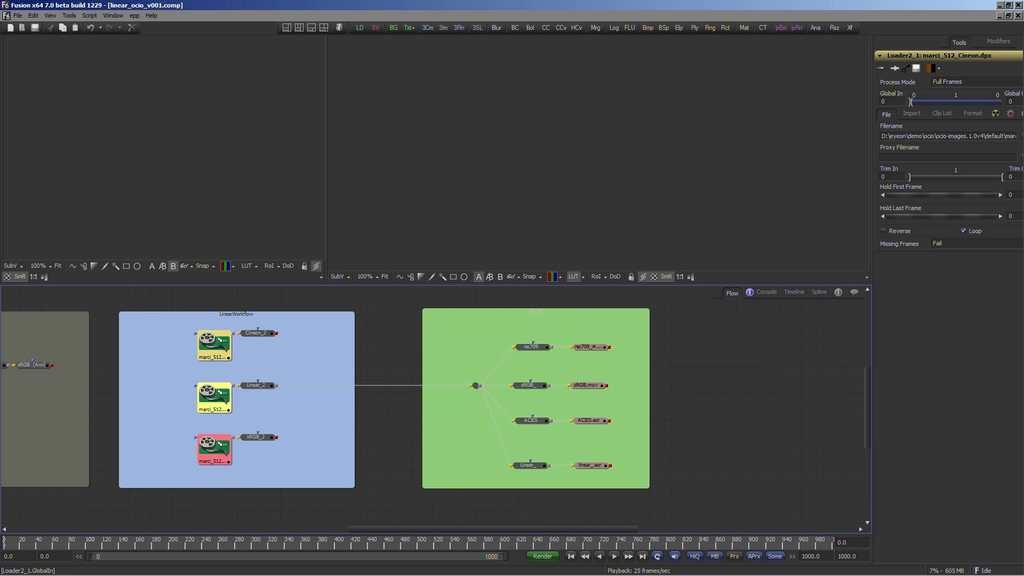
{"action": "left_click", "coordinate": [911, 113]}
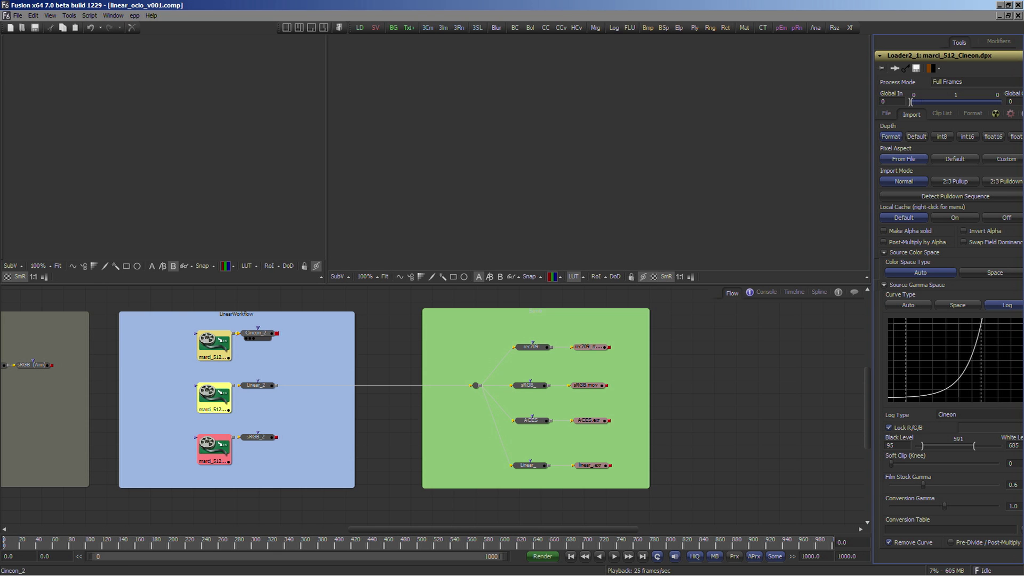
{"action": "left_click", "coordinate": [246, 338]}
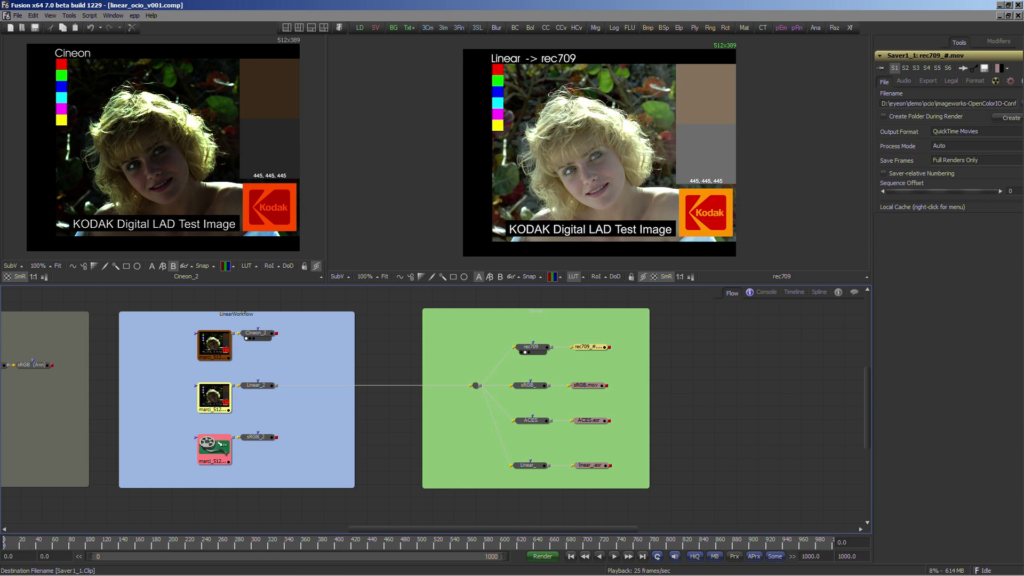
- Examine the export color and gamma space settings of the rec709, sRGB.mov and ACES.exr savers
{"action": "left_click", "coordinate": [927, 81]}
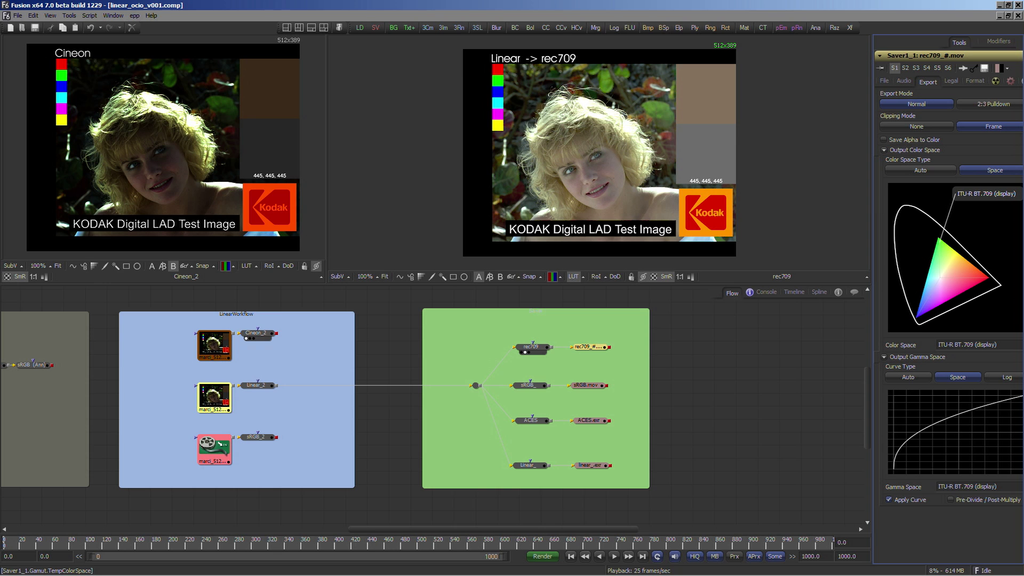
{"action": "left_click", "coordinate": [585, 385]}
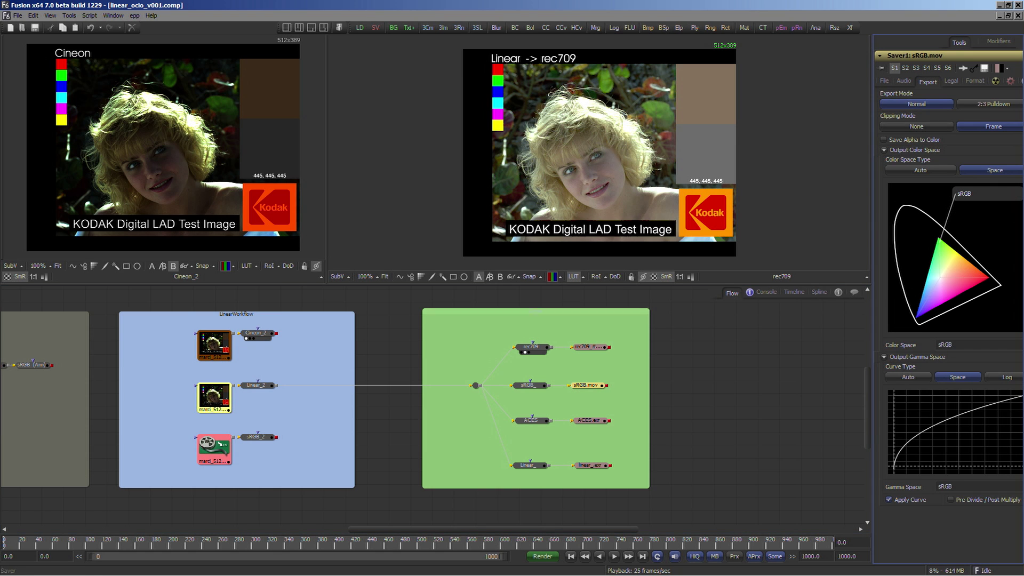
{"action": "left_click", "coordinate": [588, 420]}
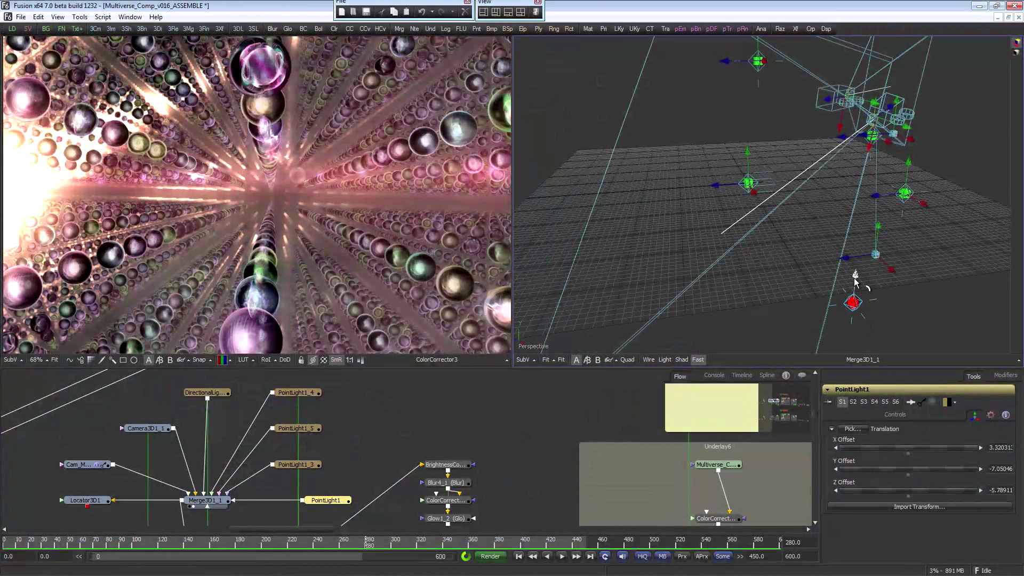
- Move PointLight1 in the 3D scene of the Multiverse composition
{"action": "left_click_drag", "start_coordinate": [856, 283], "coordinate": [789, 302]}
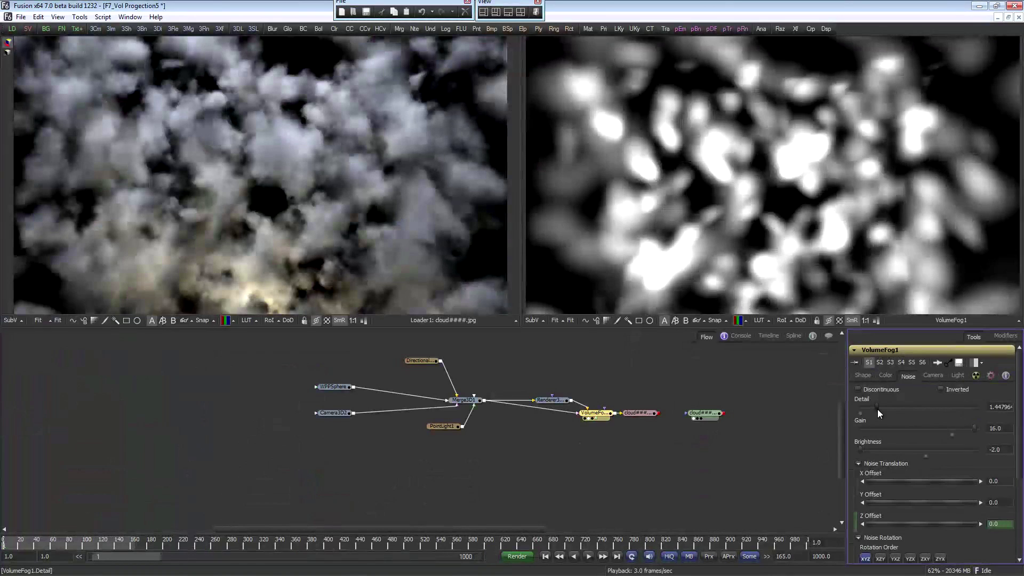
- Set VolumeFog1's noise detail to about 4.43, gain to about 12.1 and noise X offset to about 7.08
{"action": "left_click_drag", "start_coordinate": [878, 409], "coordinate": [912, 409]}
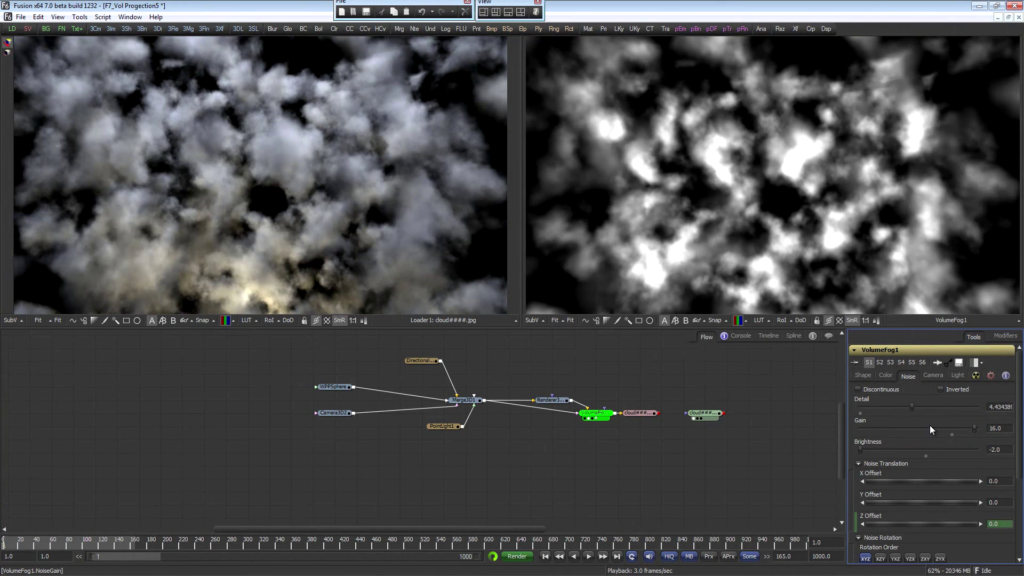
{"action": "left_click_drag", "start_coordinate": [974, 429], "coordinate": [959, 429]}
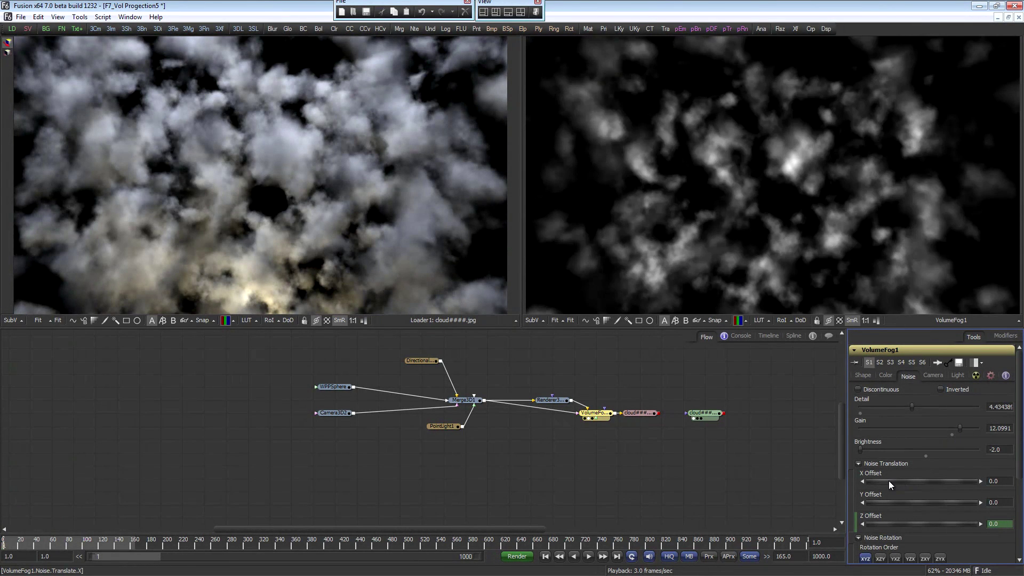
{"action": "left_click_drag", "start_coordinate": [888, 481], "coordinate": [1016, 517]}
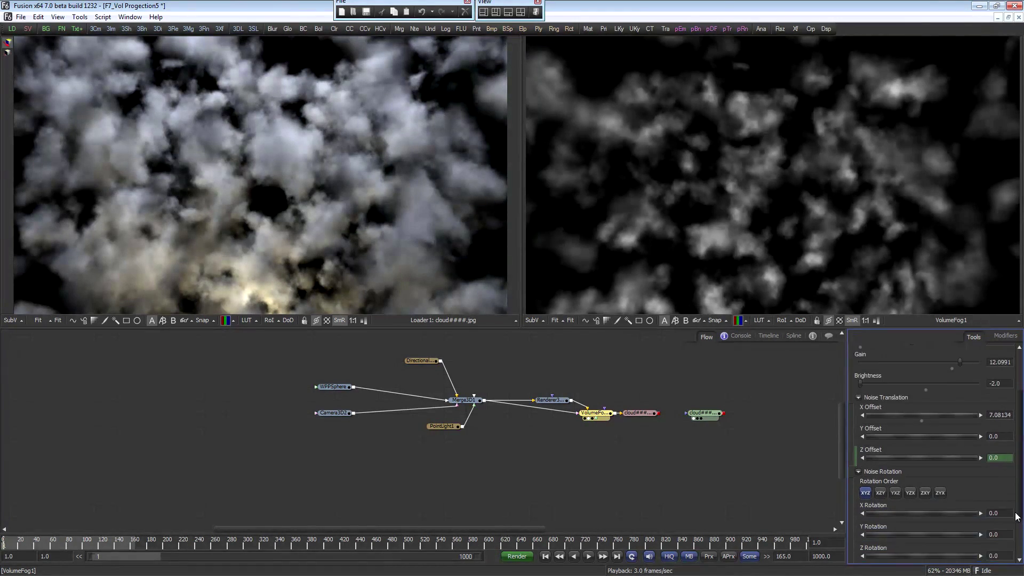
{"action": "scroll", "coordinate": [964, 505], "scroll_direction": "down", "scroll_amount": 2}
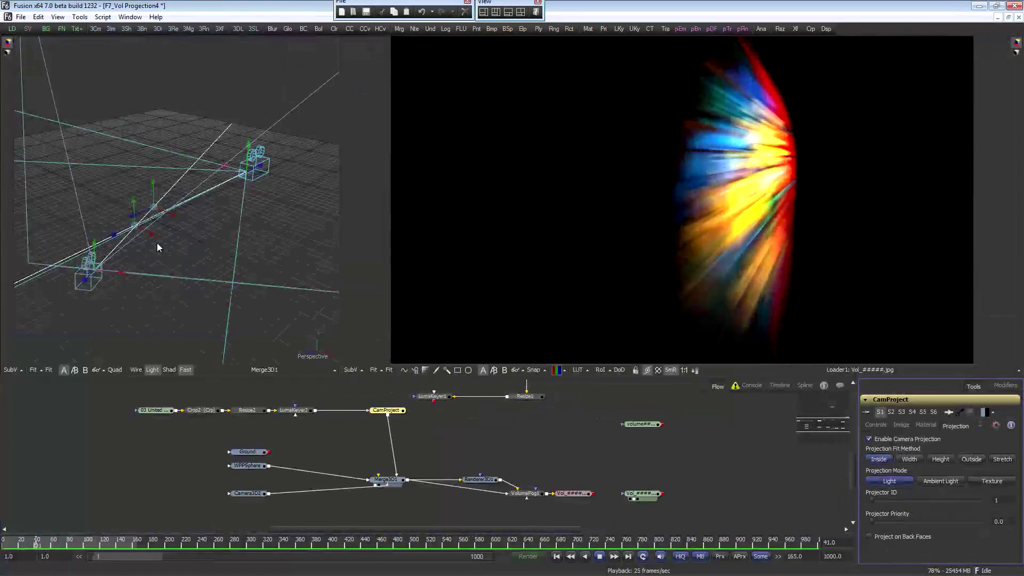
- Inspect the camera projection setup in Merge3D1 from another angle and display the volume loader's rendered sequence
{"action": "left_click_drag", "start_coordinate": [197, 175], "coordinate": [270, 212]}
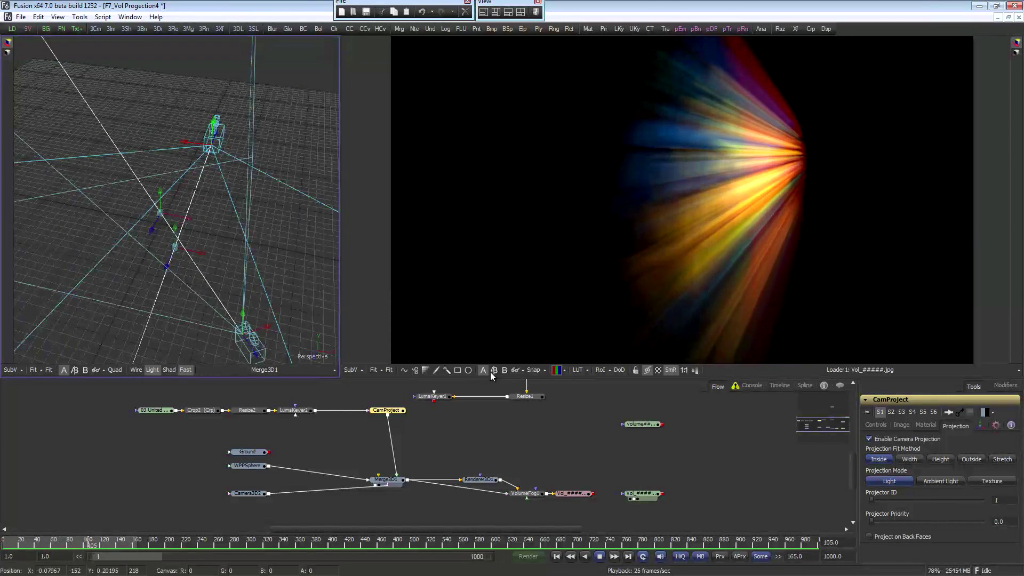
{"action": "left_click_drag", "start_coordinate": [640, 424], "coordinate": [639, 269]}
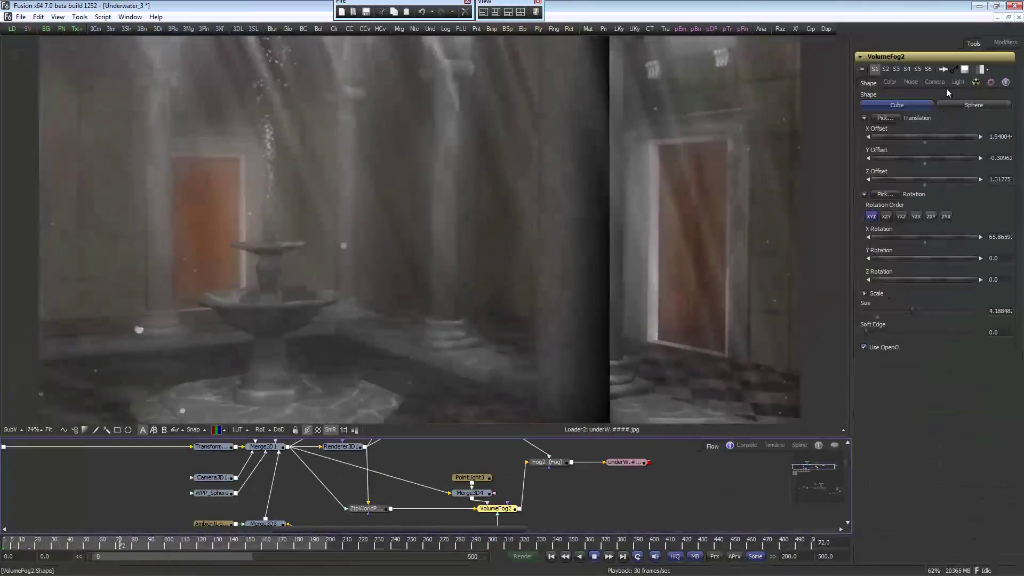
- Review VolumeFog2's light and noise settings, then stop the playback and return to the first frame
{"action": "left_click", "coordinate": [960, 84]}
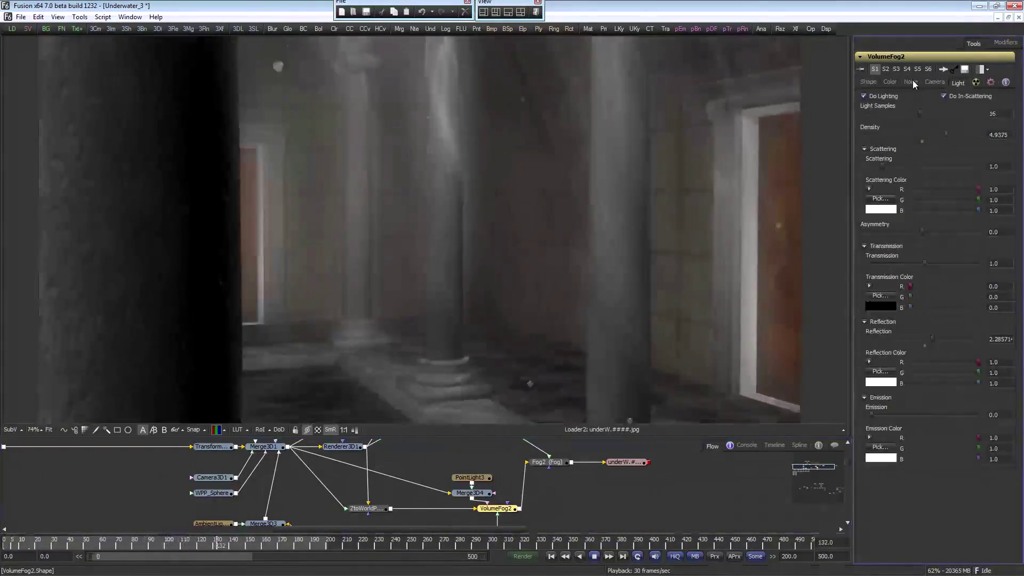
{"action": "left_click", "coordinate": [912, 81]}
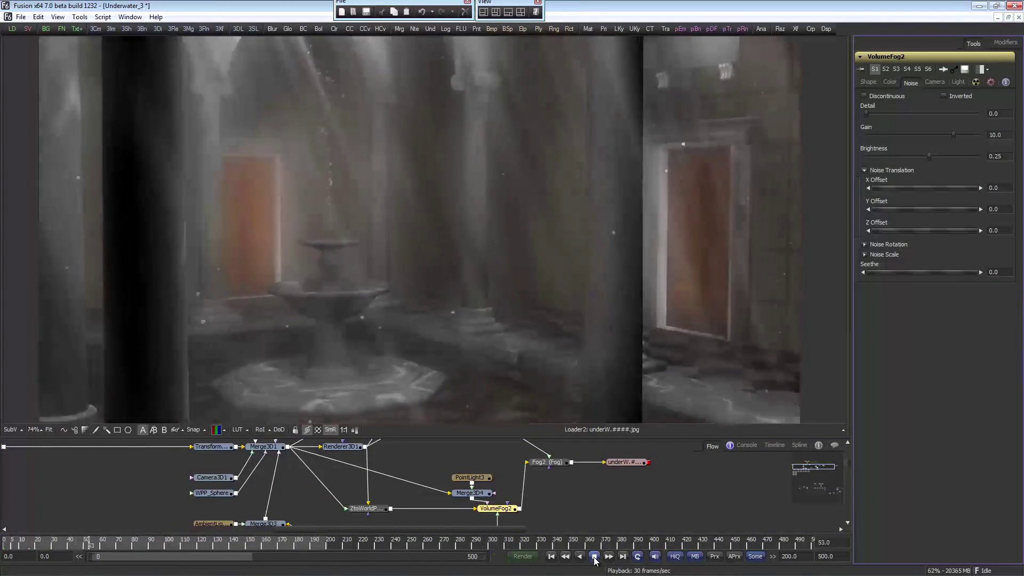
{"action": "left_click", "coordinate": [594, 557]}
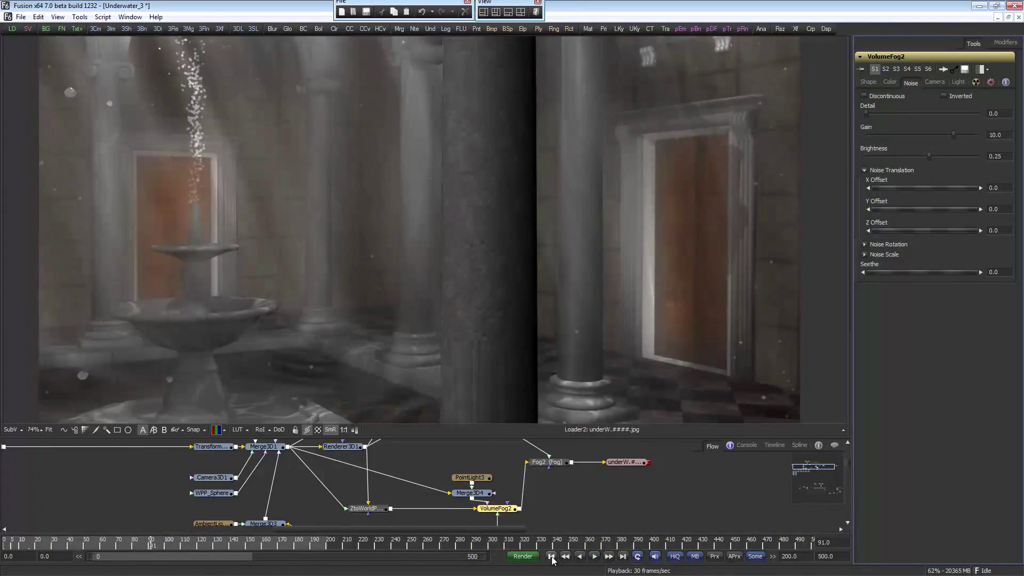
{"action": "left_click", "coordinate": [551, 557]}
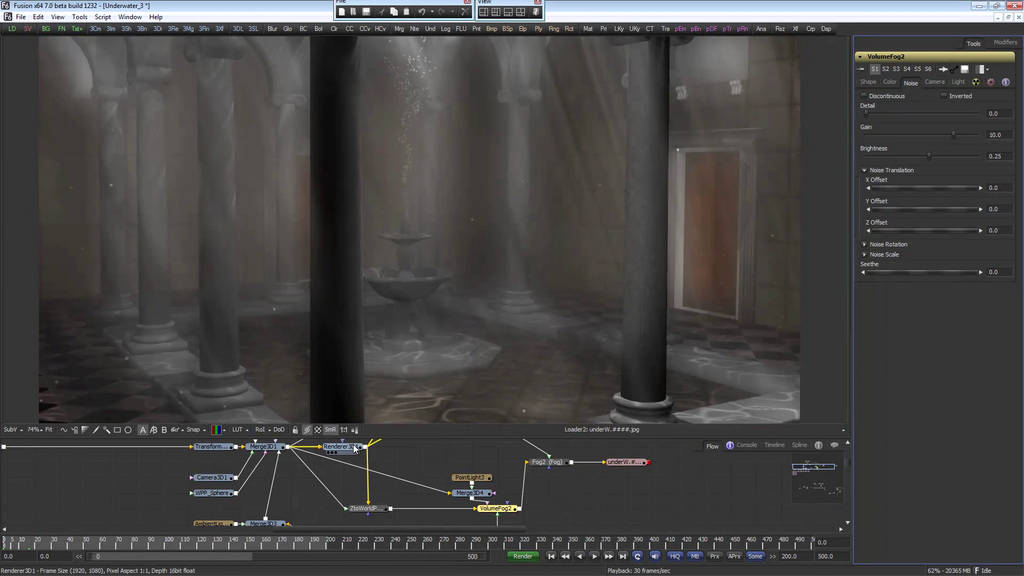
- Display Renderer3D1's output in the viewer and bring up its render settings
{"action": "left_click", "coordinate": [352, 448]}
{"action": "scroll", "coordinate": [352, 451], "scroll_direction": "up", "scroll_amount": 1}
{"action": "left_click_drag", "start_coordinate": [350, 464], "coordinate": [528, 354]}
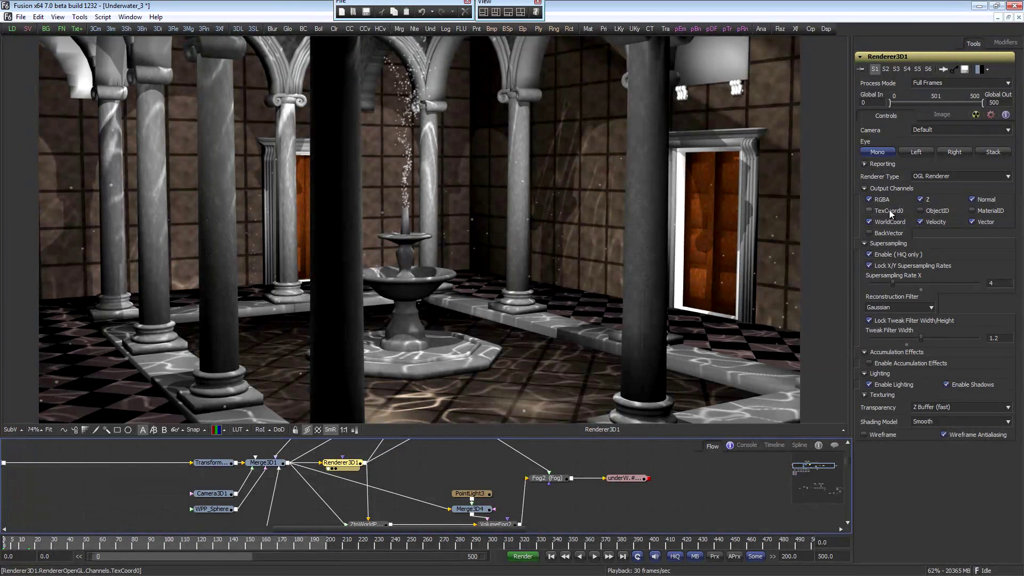
- Compare the fog stages by displaying VolumeFog2's output and Fog2's output in the viewer
{"action": "left_click_drag", "start_coordinate": [495, 524], "coordinate": [570, 356]}
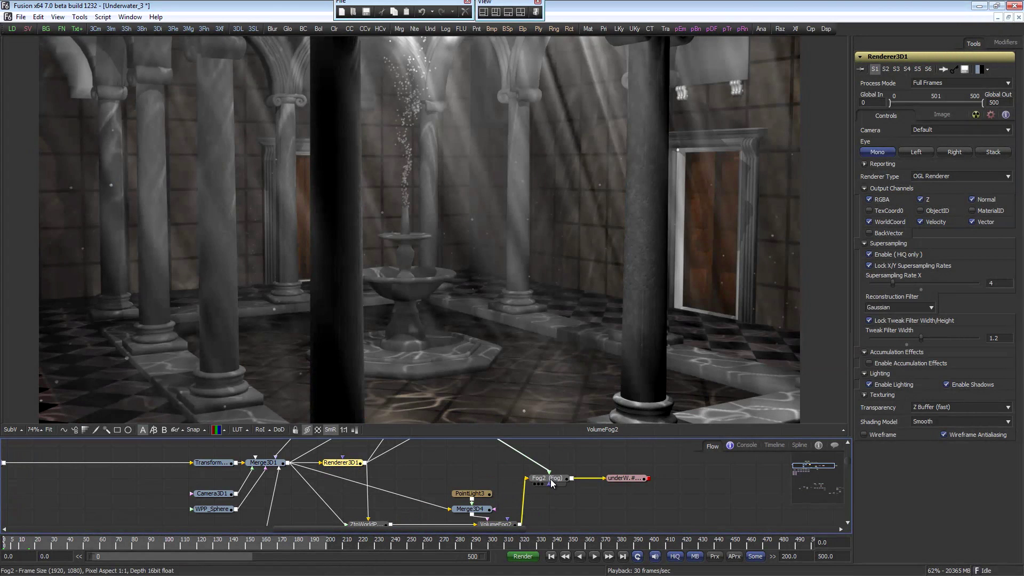
{"action": "left_click_drag", "start_coordinate": [553, 483], "coordinate": [593, 302]}
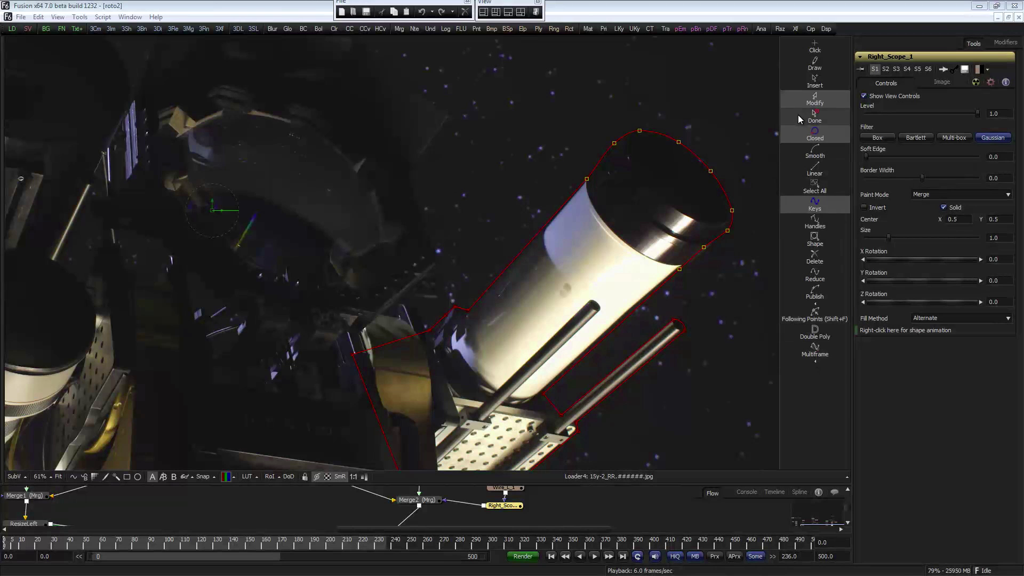
- Select the Right_Scope_1 mask points around the right telescope's front end and transform them together to reshape that part of the outline
{"action": "left_click_drag", "start_coordinate": [536, 95], "coordinate": [760, 283]}
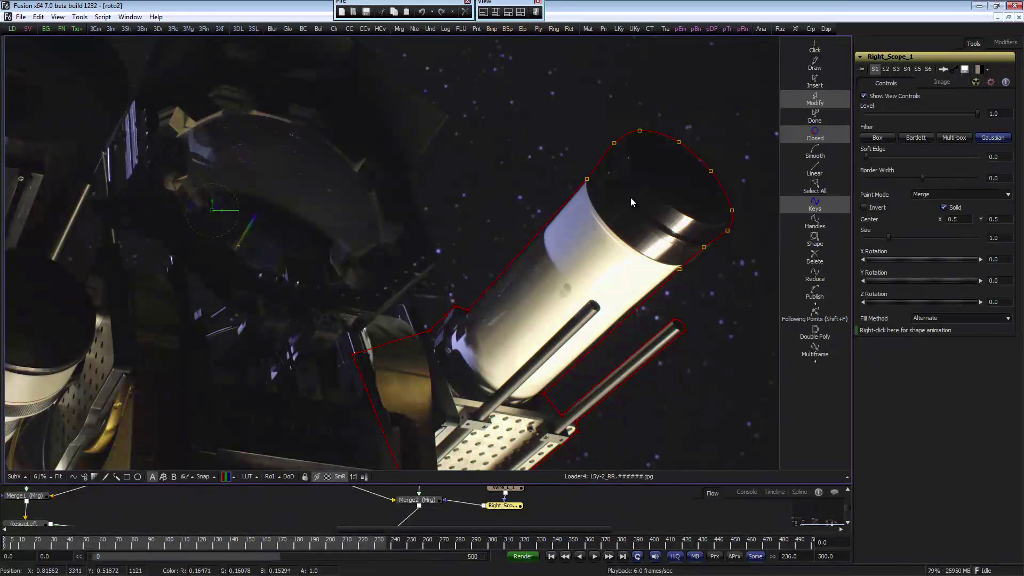
{"action": "left_click_drag", "start_coordinate": [631, 198], "coordinate": [575, 220]}
{"action": "left_click_drag", "start_coordinate": [693, 132], "coordinate": [725, 141]}
{"action": "left_click_drag", "start_coordinate": [576, 151], "coordinate": [622, 191]}
{"action": "left_click_drag", "start_coordinate": [690, 175], "coordinate": [561, 183]}
{"action": "left_click_drag", "start_coordinate": [673, 188], "coordinate": [322, 136]}
{"action": "left_click_drag", "start_coordinate": [589, 188], "coordinate": [662, 30]}
- Enable the shape box around the selected Right_Scope_1 points, reposition it and deform the outline by its edge and corners
{"action": "left_click", "coordinate": [825, 243]}
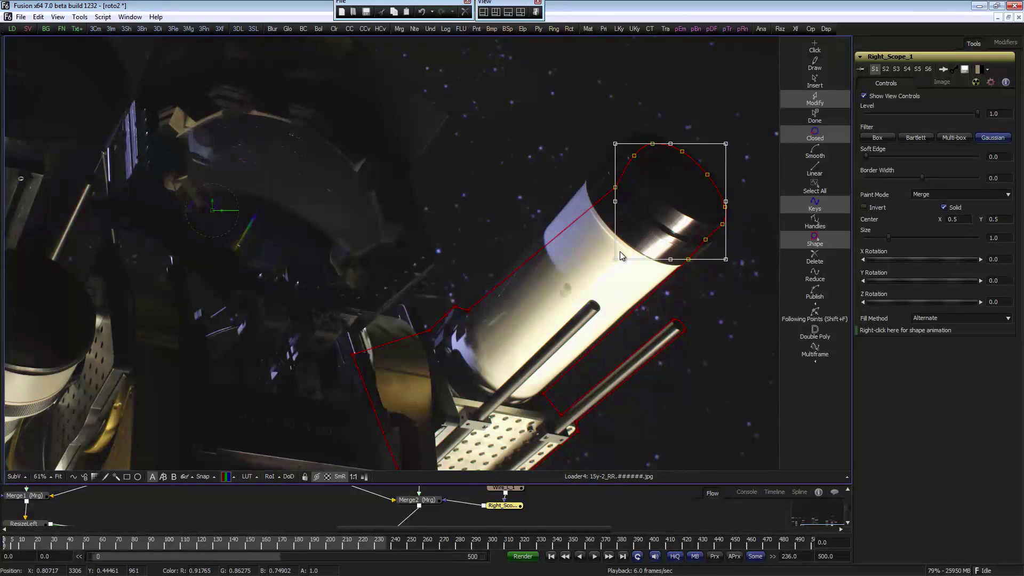
{"action": "mouse_move", "coordinate": [619, 252]}
{"action": "left_mouse_down"}
{"action": "mouse_move", "coordinate": [610, 223]}
{"action": "mouse_move", "coordinate": [641, 238]}
{"action": "mouse_move", "coordinate": [609, 254]}
{"action": "mouse_move", "coordinate": [582, 251]}
{"action": "mouse_move", "coordinate": [601, 268]}
{"action": "mouse_move", "coordinate": [628, 239]}
{"action": "mouse_move", "coordinate": [607, 243]}
{"action": "left_mouse_up"}
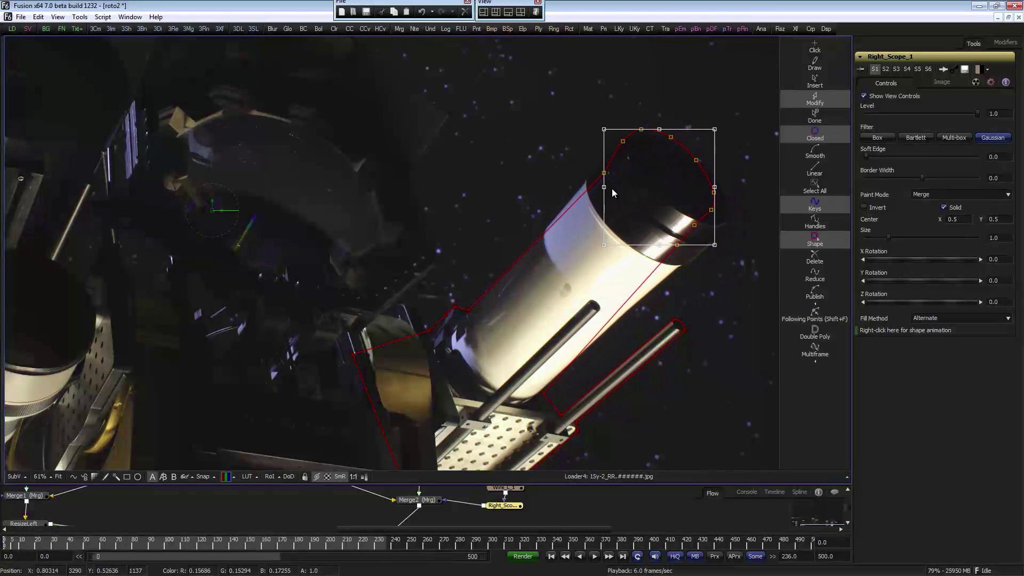
{"action": "mouse_move", "coordinate": [605, 187]}
{"action": "left_mouse_down"}
{"action": "mouse_move", "coordinate": [558, 178]}
{"action": "mouse_move", "coordinate": [631, 190]}
{"action": "mouse_move", "coordinate": [598, 204]}
{"action": "left_mouse_up"}
{"action": "left_click_drag", "start_coordinate": [596, 244], "coordinate": [623, 212]}
{"action": "left_click_drag", "start_coordinate": [714, 129], "coordinate": [744, 109]}
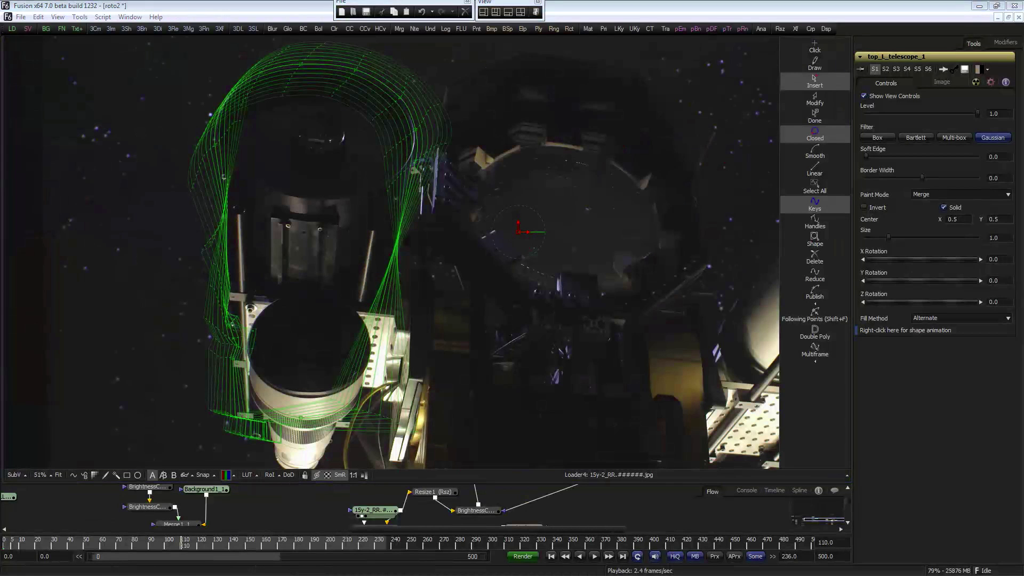
- Step forward from frame 110 to frame 160 to examine the onion-skinned outlines of the top_L_telescope_1 mask
{"action": "left_click", "coordinate": [816, 48]}
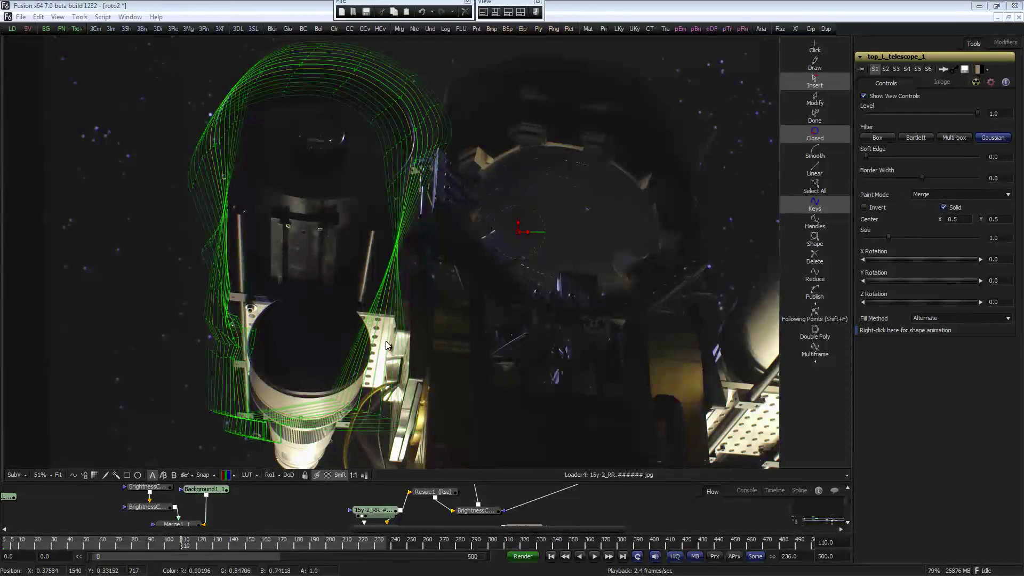
{"action": "left_click", "coordinate": [609, 557]}
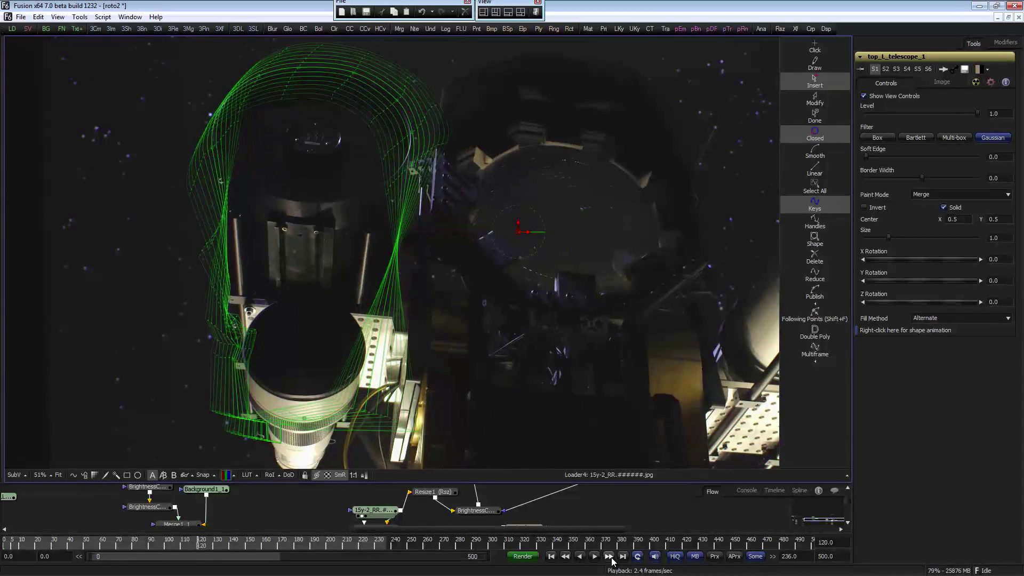
{"action": "left_click", "coordinate": [611, 558]}
{"action": "left_click", "coordinate": [611, 558]}
{"action": "left_click", "coordinate": [611, 558]}
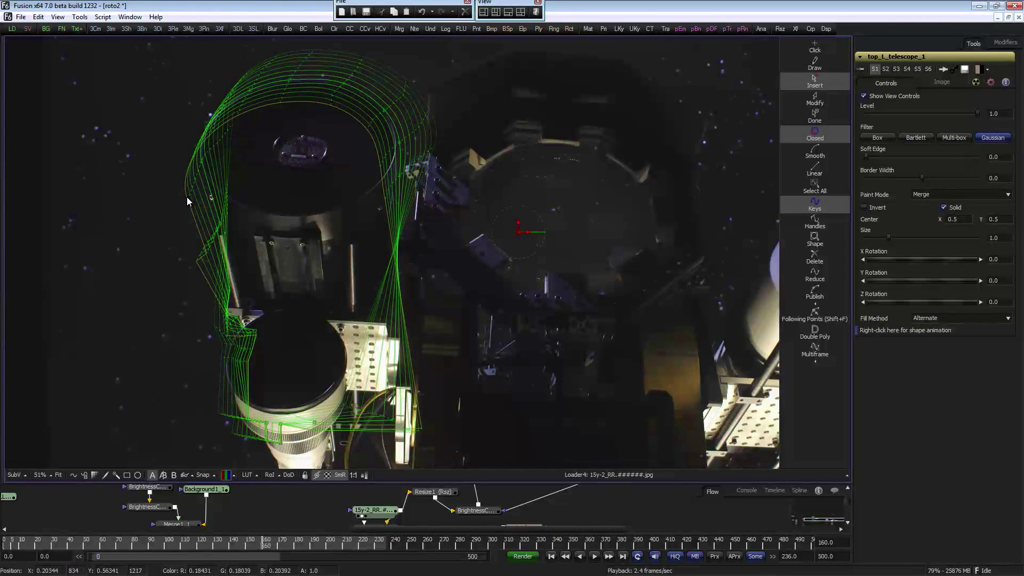
- Turn on Key skin in the onion-skinning options of the top_L_telescope_1 mask
{"action": "key", "text": "shift+o"}
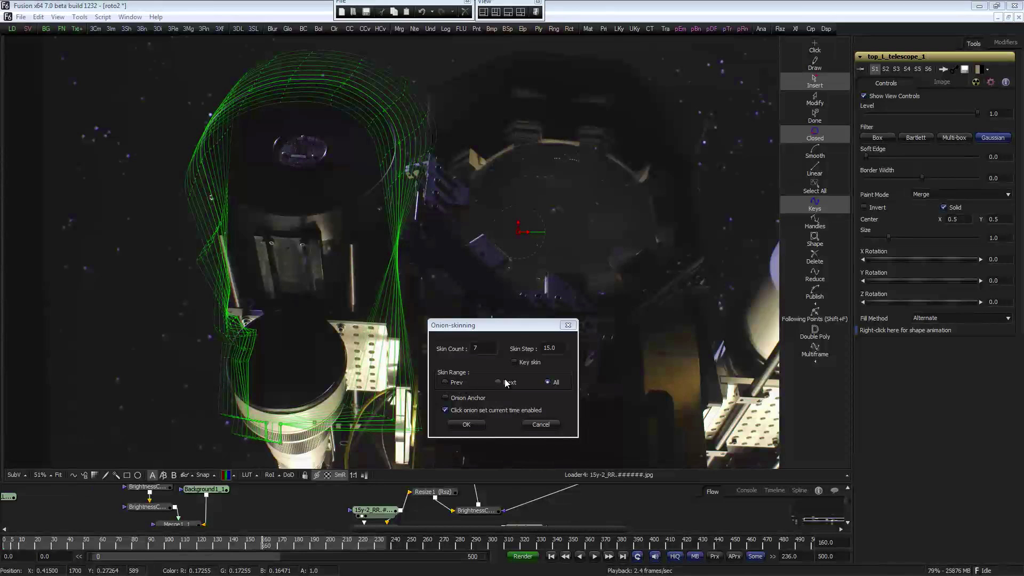
{"action": "left_click", "coordinate": [514, 361]}
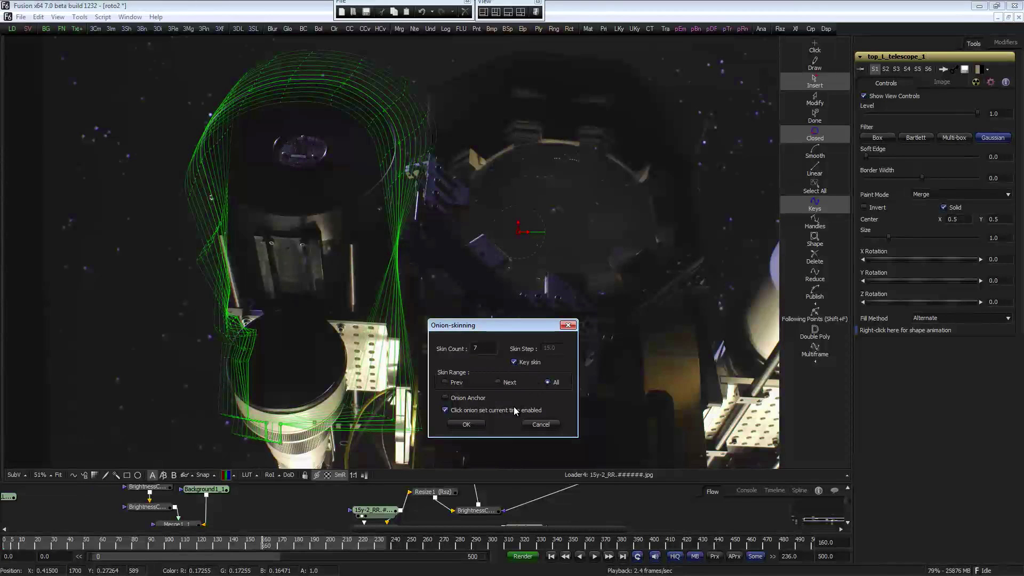
{"action": "left_click", "coordinate": [467, 425]}
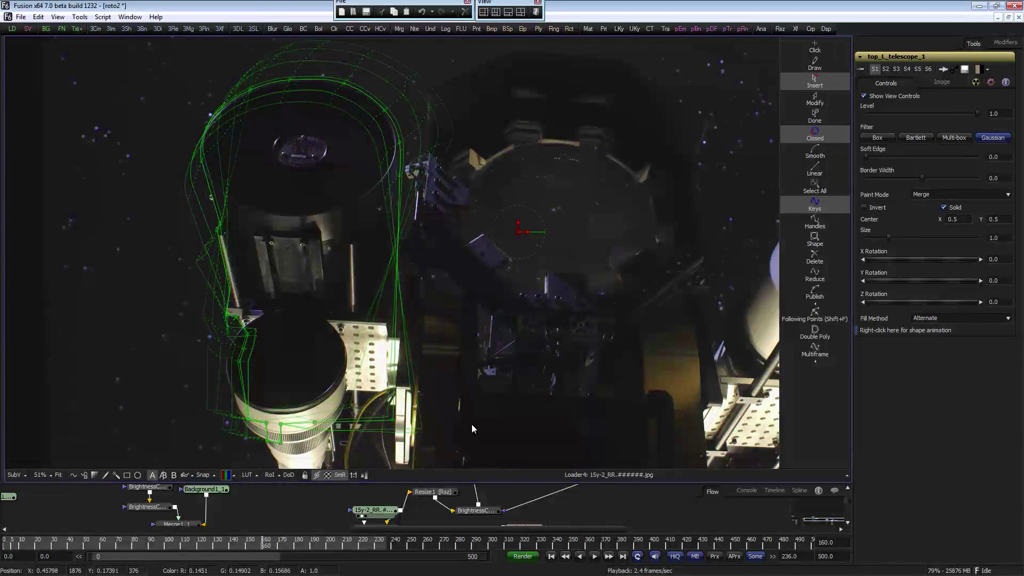
- Review the top_L_telescope_1 mask at its different keyframe outlines, including frames 100, 0, 200 and 150
{"action": "left_click", "coordinate": [418, 127]}
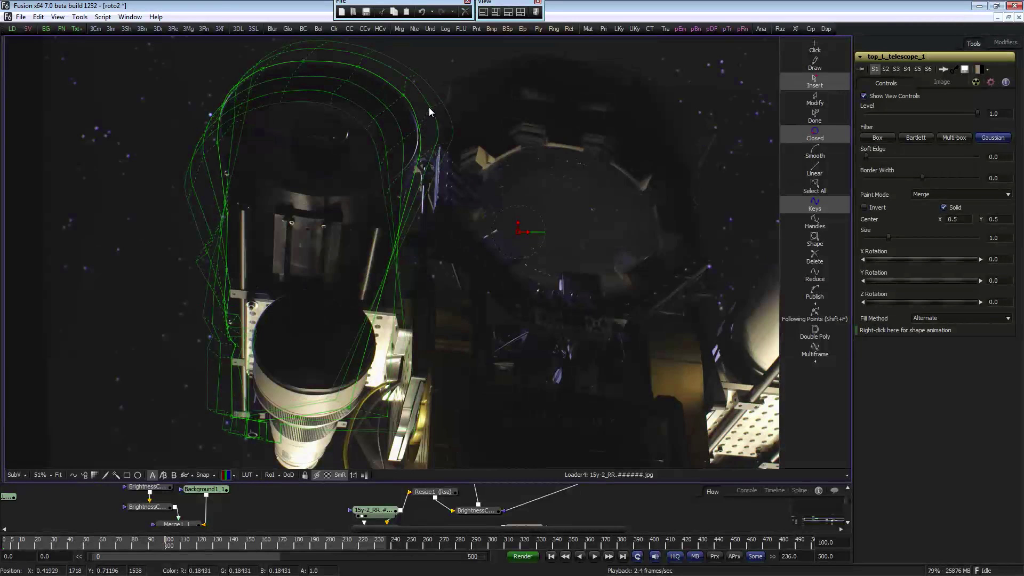
{"action": "key", "text": "bracketleft"}
{"action": "key", "text": "bracketleft"}
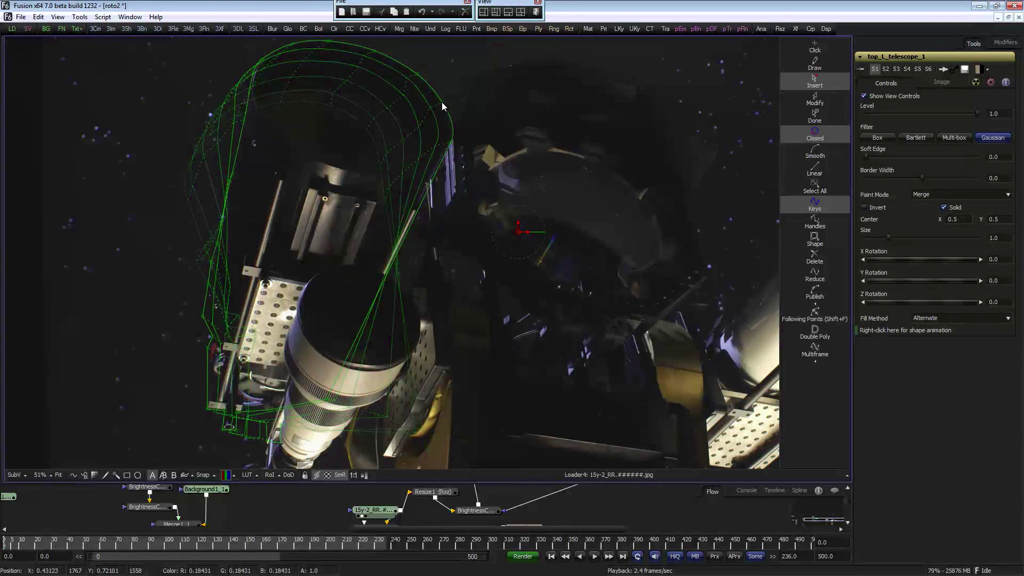
{"action": "key", "text": "bracketright"}
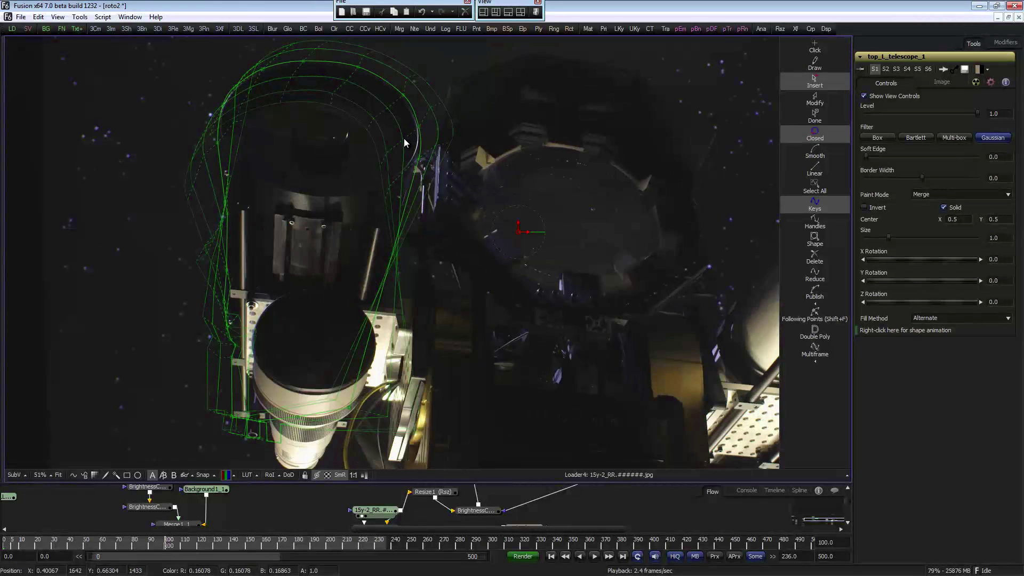
{"action": "key", "text": "bracketright"}
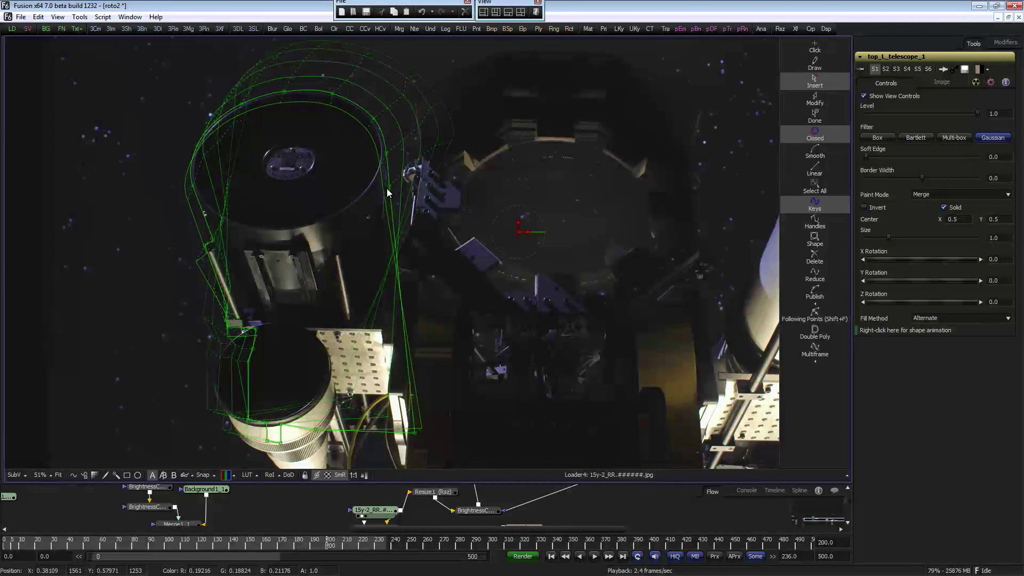
{"action": "key", "text": "bracketleft"}
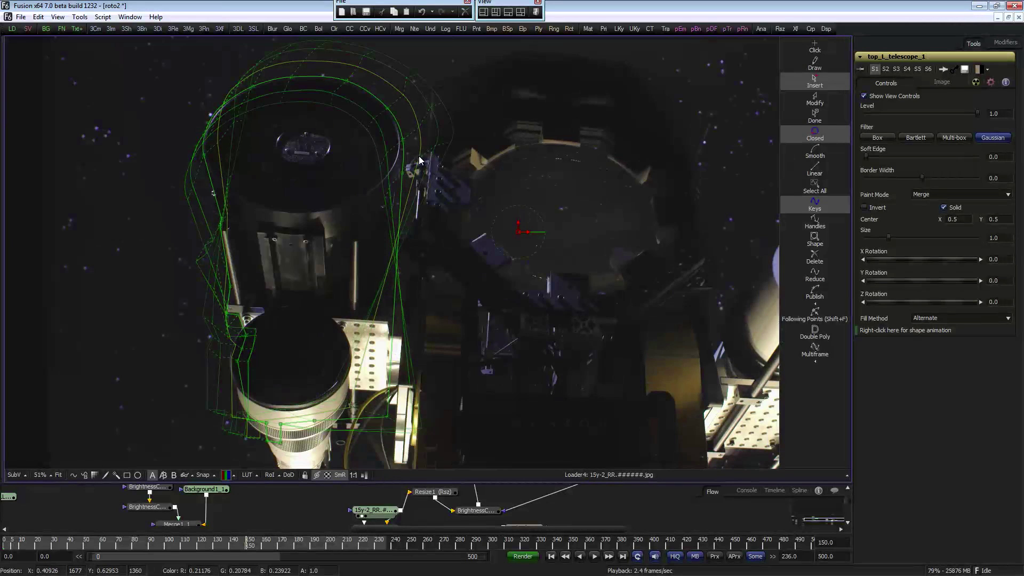
{"action": "key", "text": "bracketleft"}
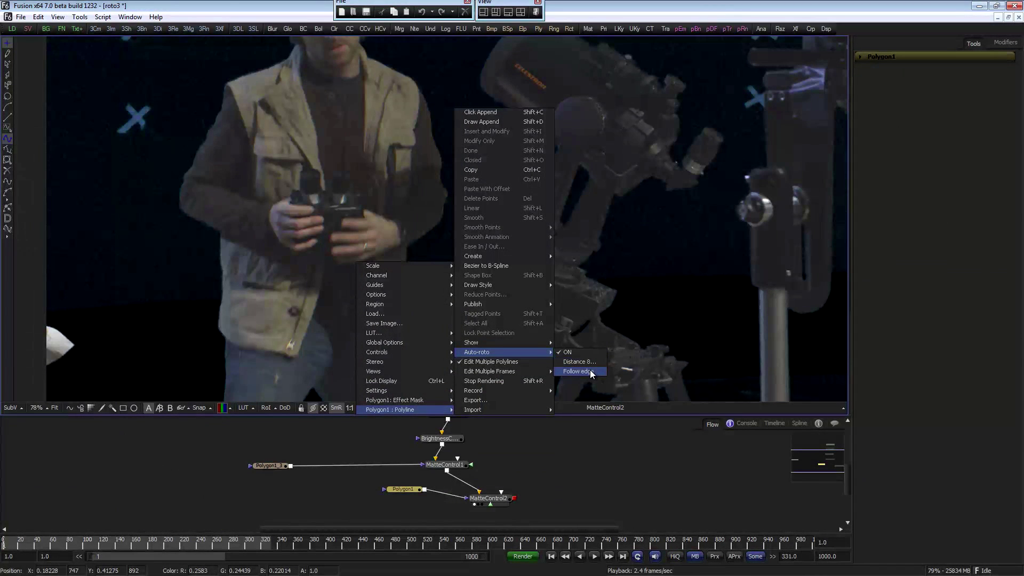
- Turn on auto-roto's Follow edge option for Polygon1 and draw a closed mask around the man's arm and the adjoining half of his vest
{"action": "left_click", "coordinate": [592, 373]}
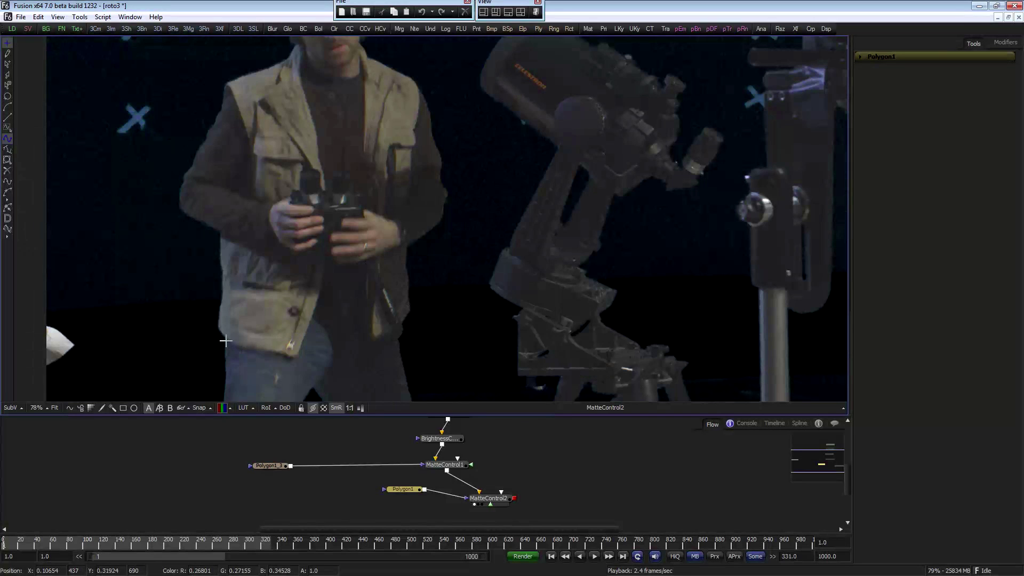
{"action": "left_click", "coordinate": [225, 338]}
{"action": "left_click", "coordinate": [218, 327]}
{"action": "left_click", "coordinate": [219, 316]}
{"action": "mouse_move", "coordinate": [219, 305]}
{"action": "left_mouse_down"}
{"action": "mouse_move", "coordinate": [221, 242]}
{"action": "mouse_move", "coordinate": [178, 201]}
{"action": "mouse_move", "coordinate": [180, 170]}
{"action": "mouse_move", "coordinate": [215, 120]}
{"action": "mouse_move", "coordinate": [225, 79]}
{"action": "mouse_move", "coordinate": [281, 68]}
{"action": "mouse_move", "coordinate": [299, 46]}
{"action": "mouse_move", "coordinate": [324, 186]}
{"action": "left_mouse_up"}
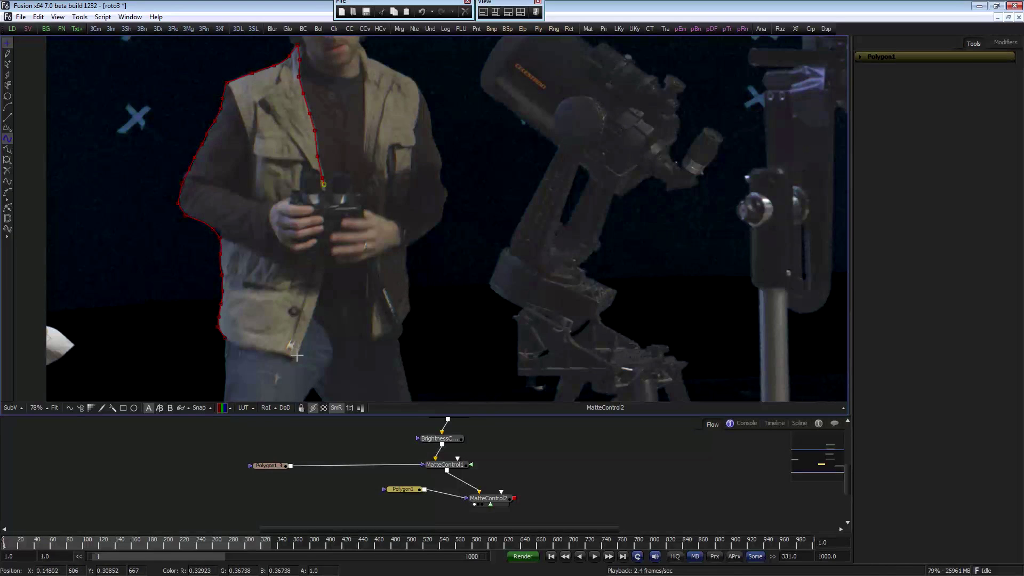
{"action": "left_click", "coordinate": [297, 353]}
{"action": "left_click", "coordinate": [286, 355]}
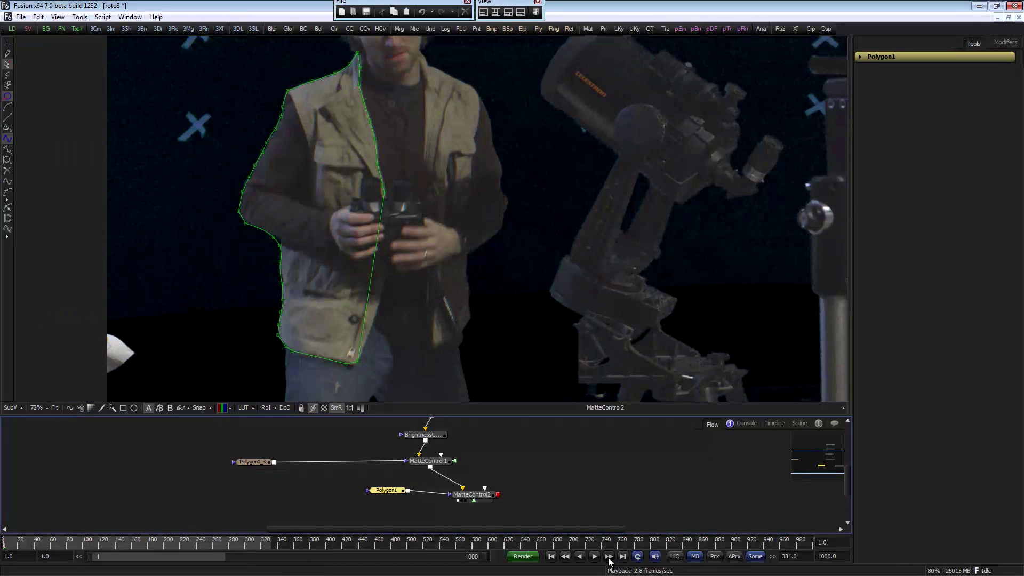
- Advance frame by frame from frame 1 to frame 7 so auto-roto tracks the Polygon1 mask along the vest
{"action": "left_click", "coordinate": [609, 556]}
{"action": "left_click", "coordinate": [609, 556]}
{"action": "left_click", "coordinate": [609, 556]}
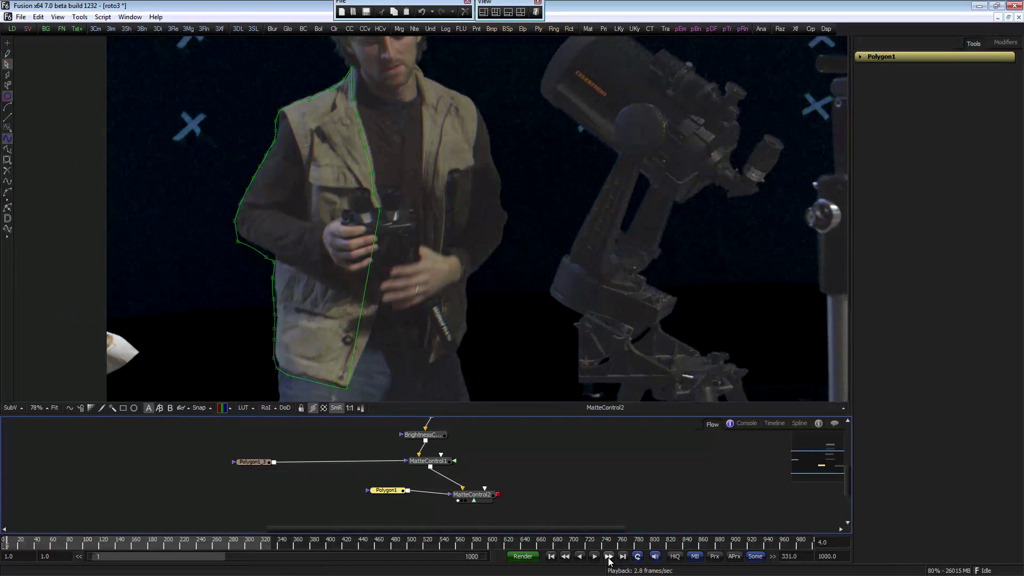
{"action": "left_click", "coordinate": [608, 556]}
{"action": "left_click", "coordinate": [609, 557]}
{"action": "left_click", "coordinate": [609, 556]}
{"action": "left_click", "coordinate": [608, 556]}
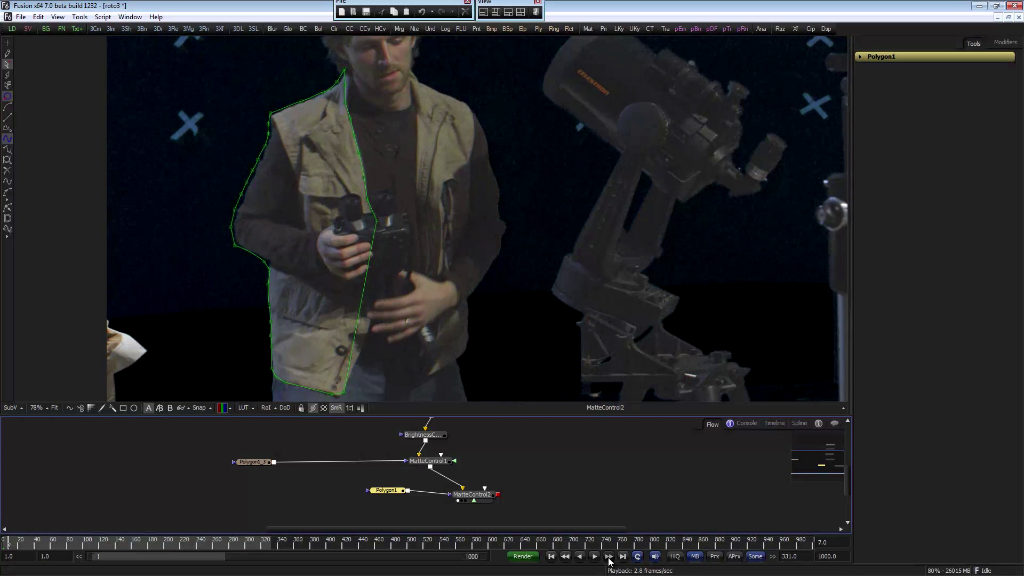